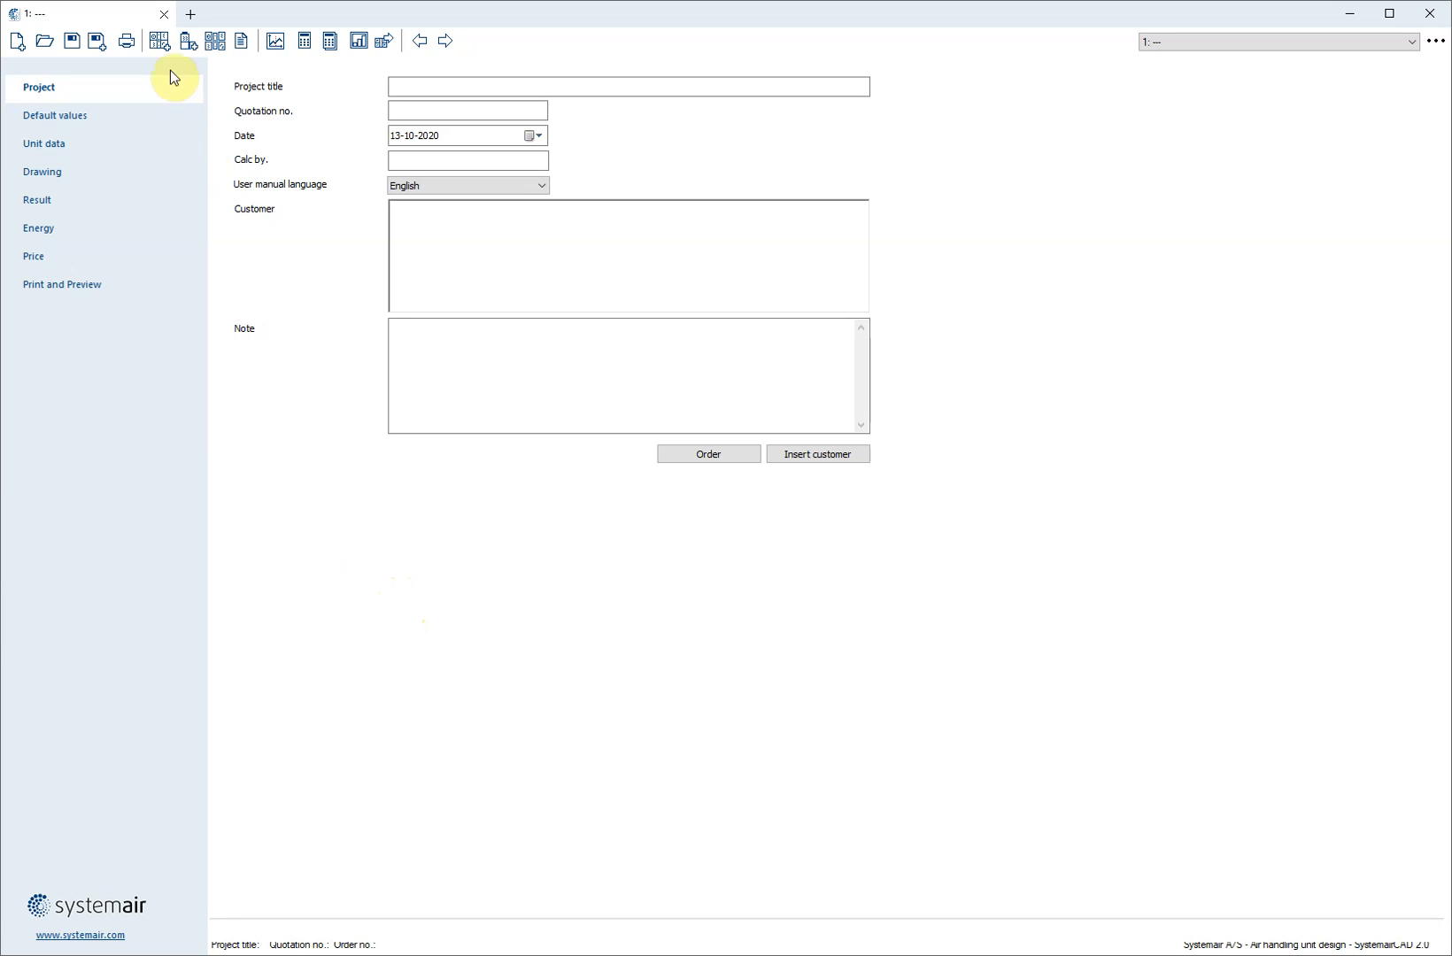
# Start adding a new Geniox unit and enable the VDI 6022-1 Certified option
pyautogui.click(159, 41)
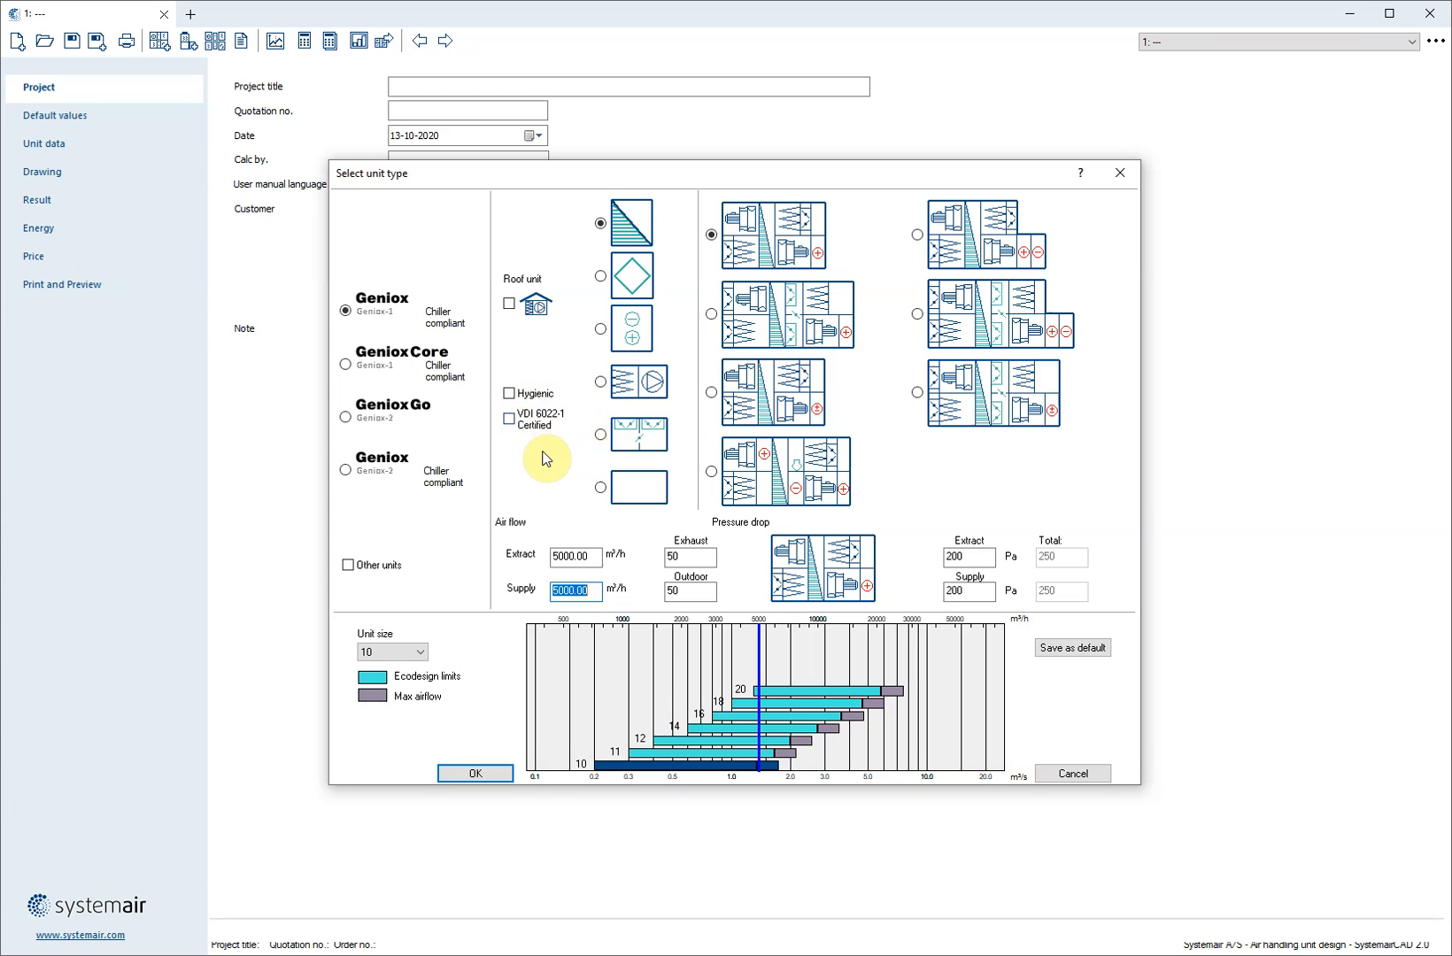
pyautogui.click(508, 419)
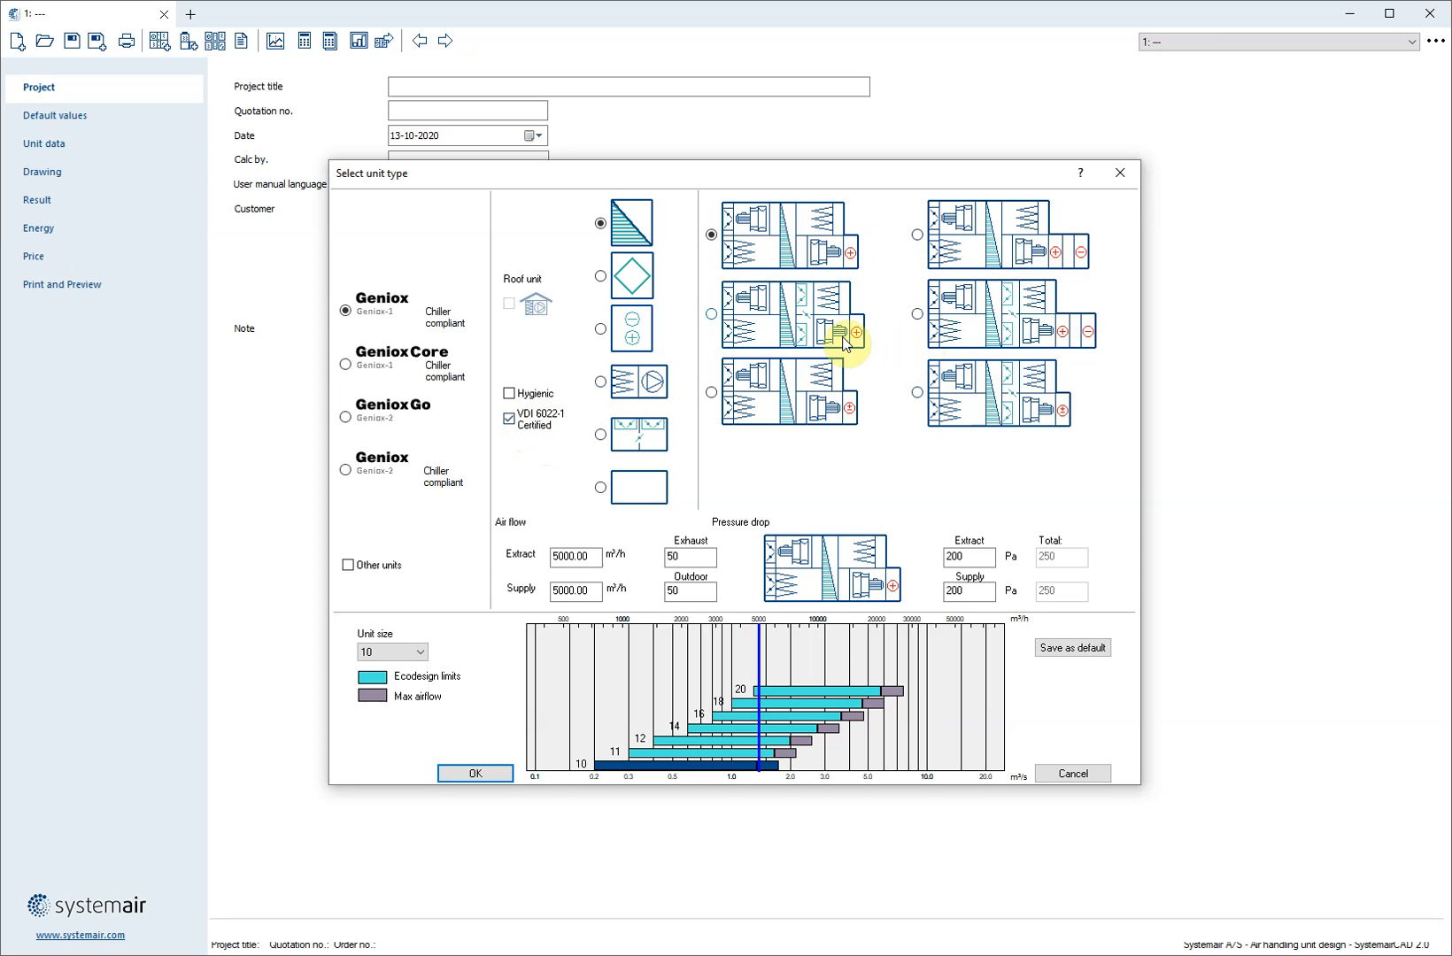
# Compare the certified layouts offered for plate heat exchanger, run-around coil, filter-and-fan and mixing units
pyautogui.click(632, 276)
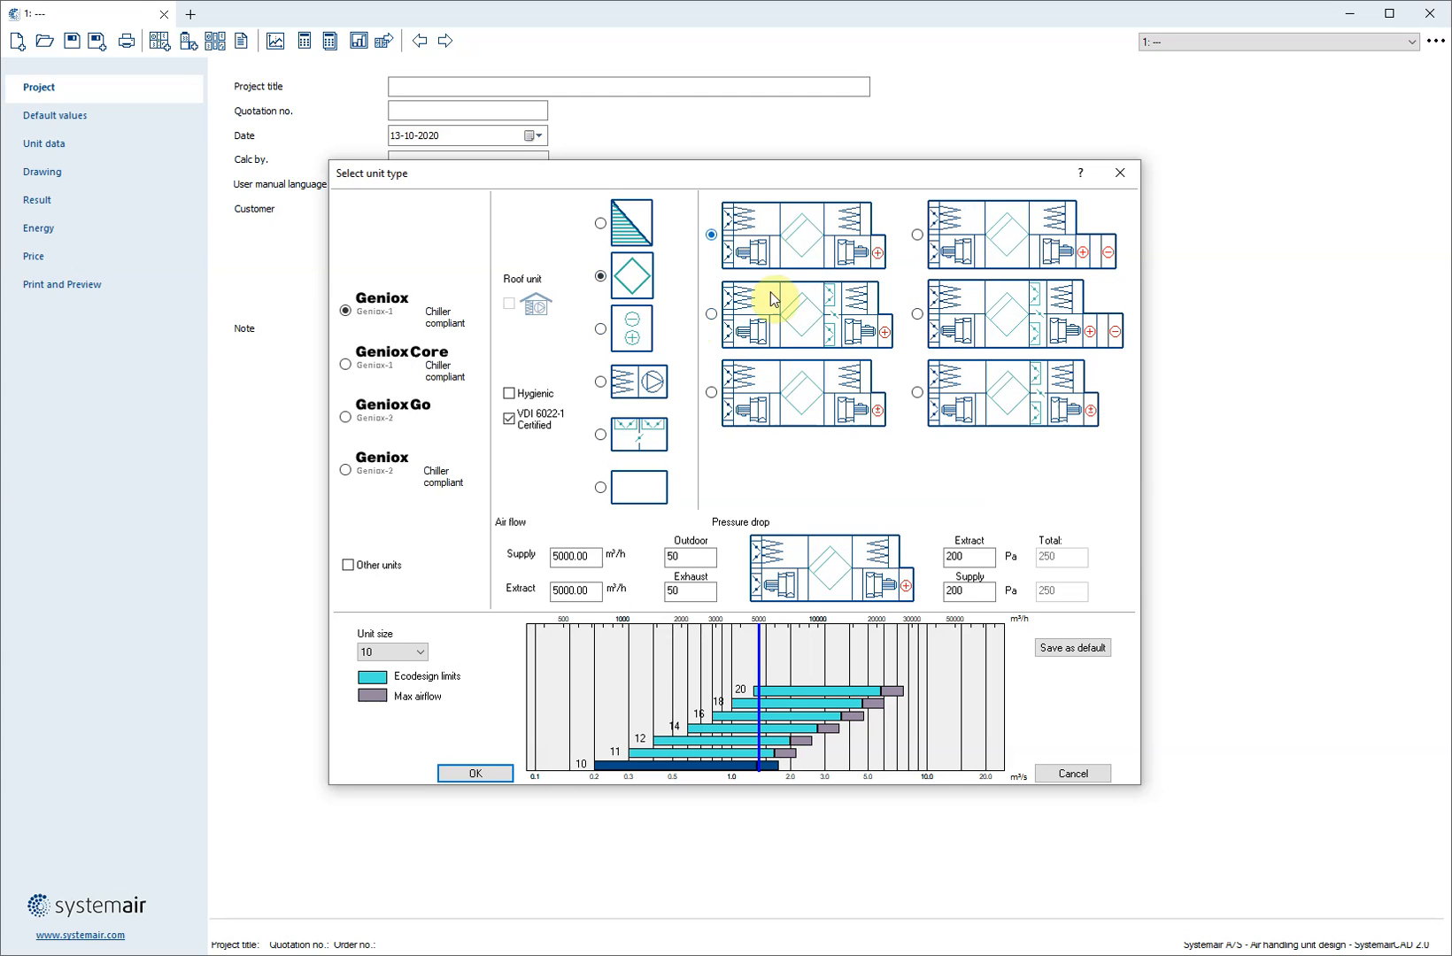
pyautogui.click(633, 332)
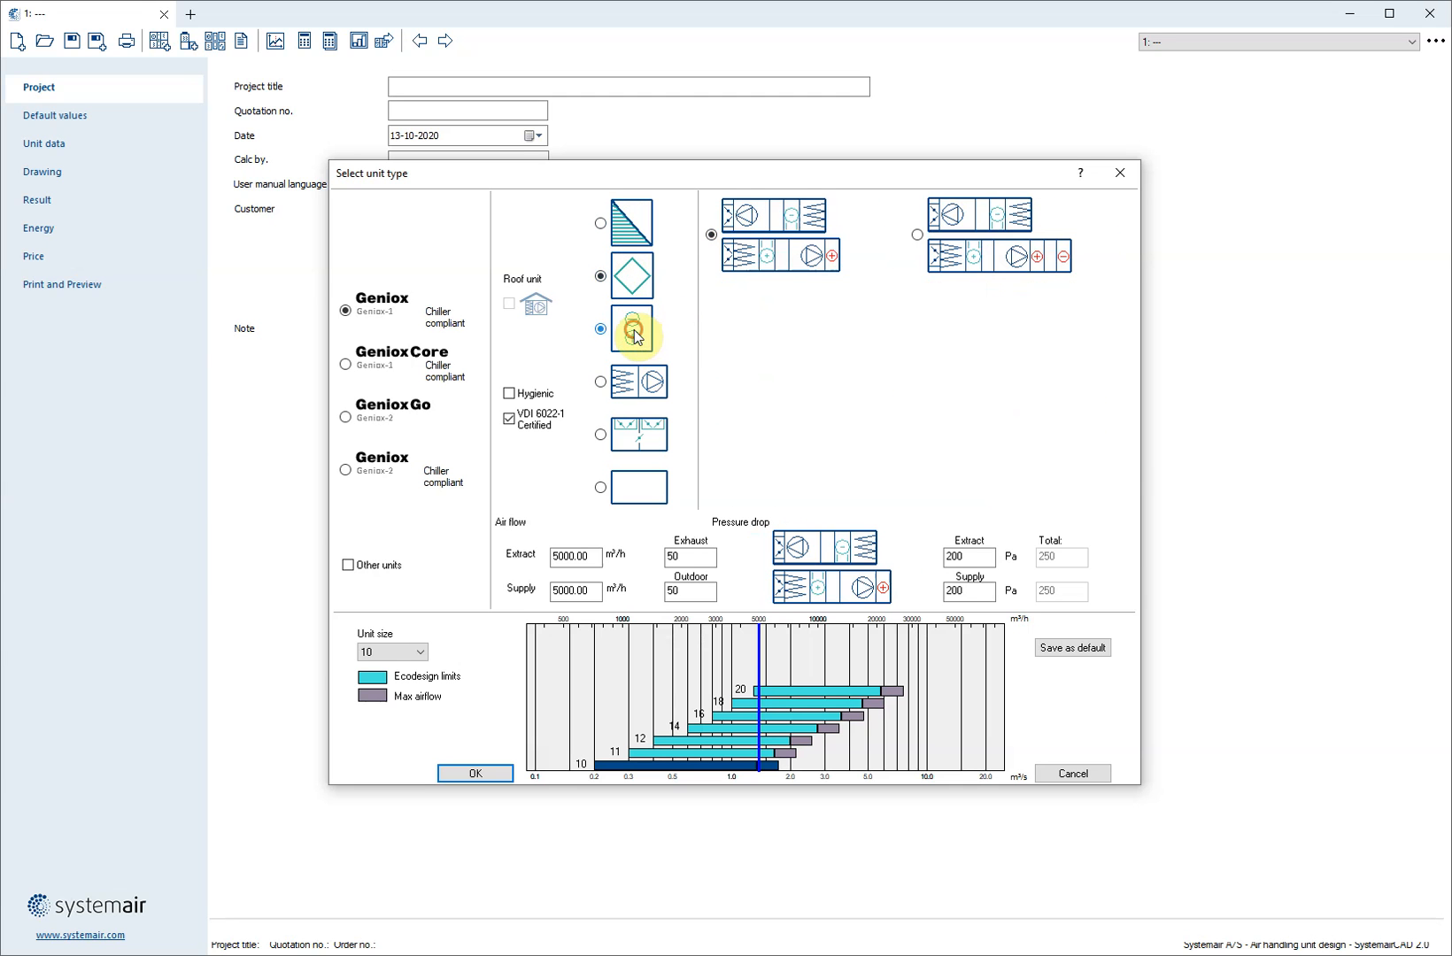
pyautogui.click(638, 383)
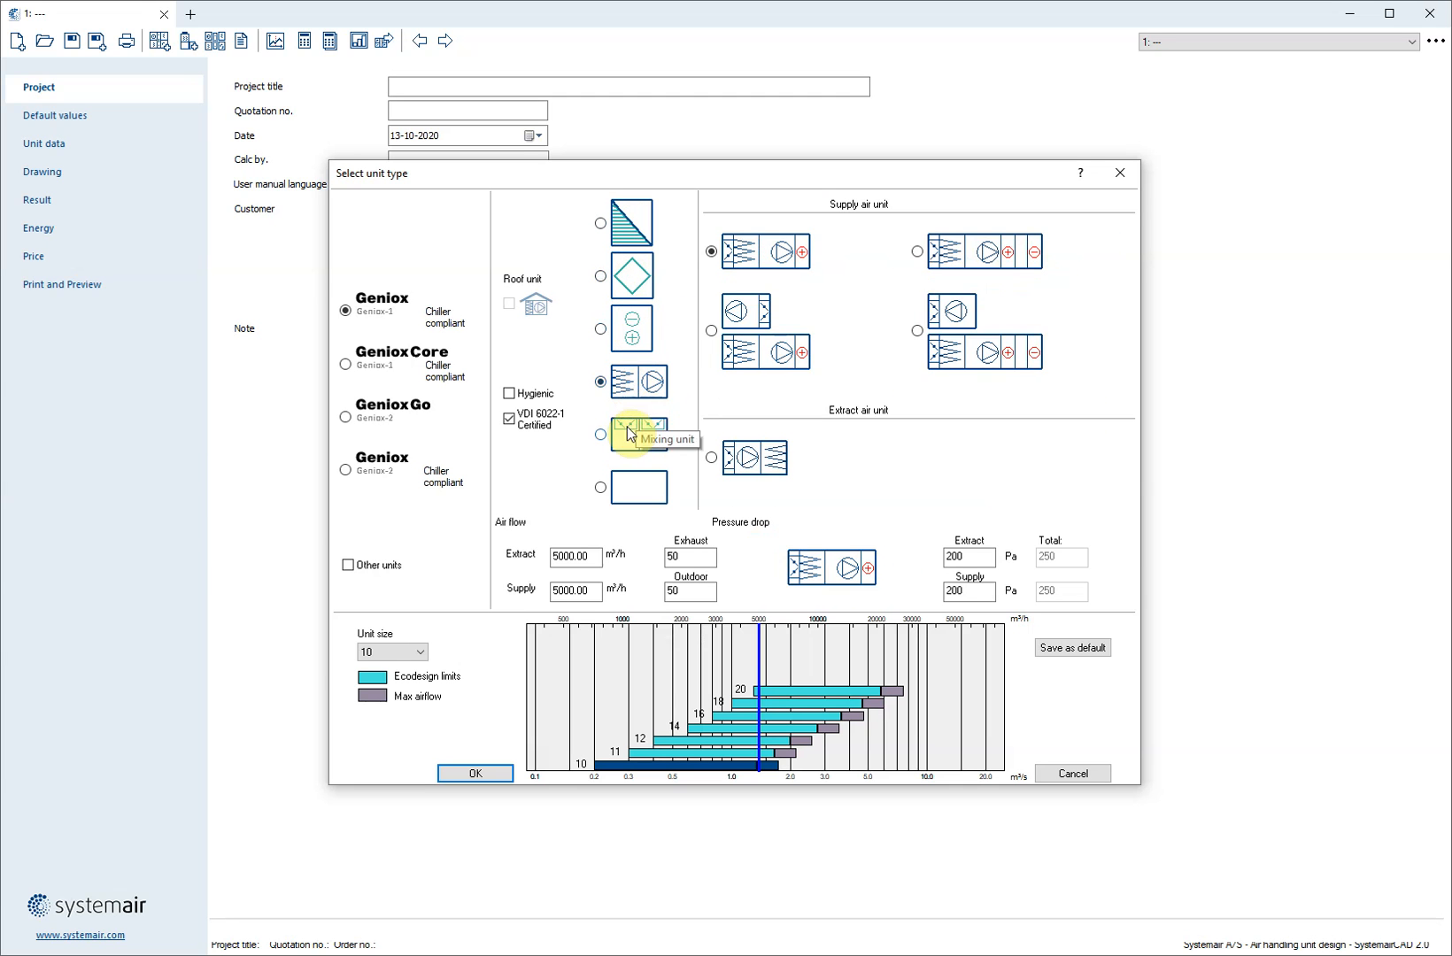
pyautogui.click(630, 435)
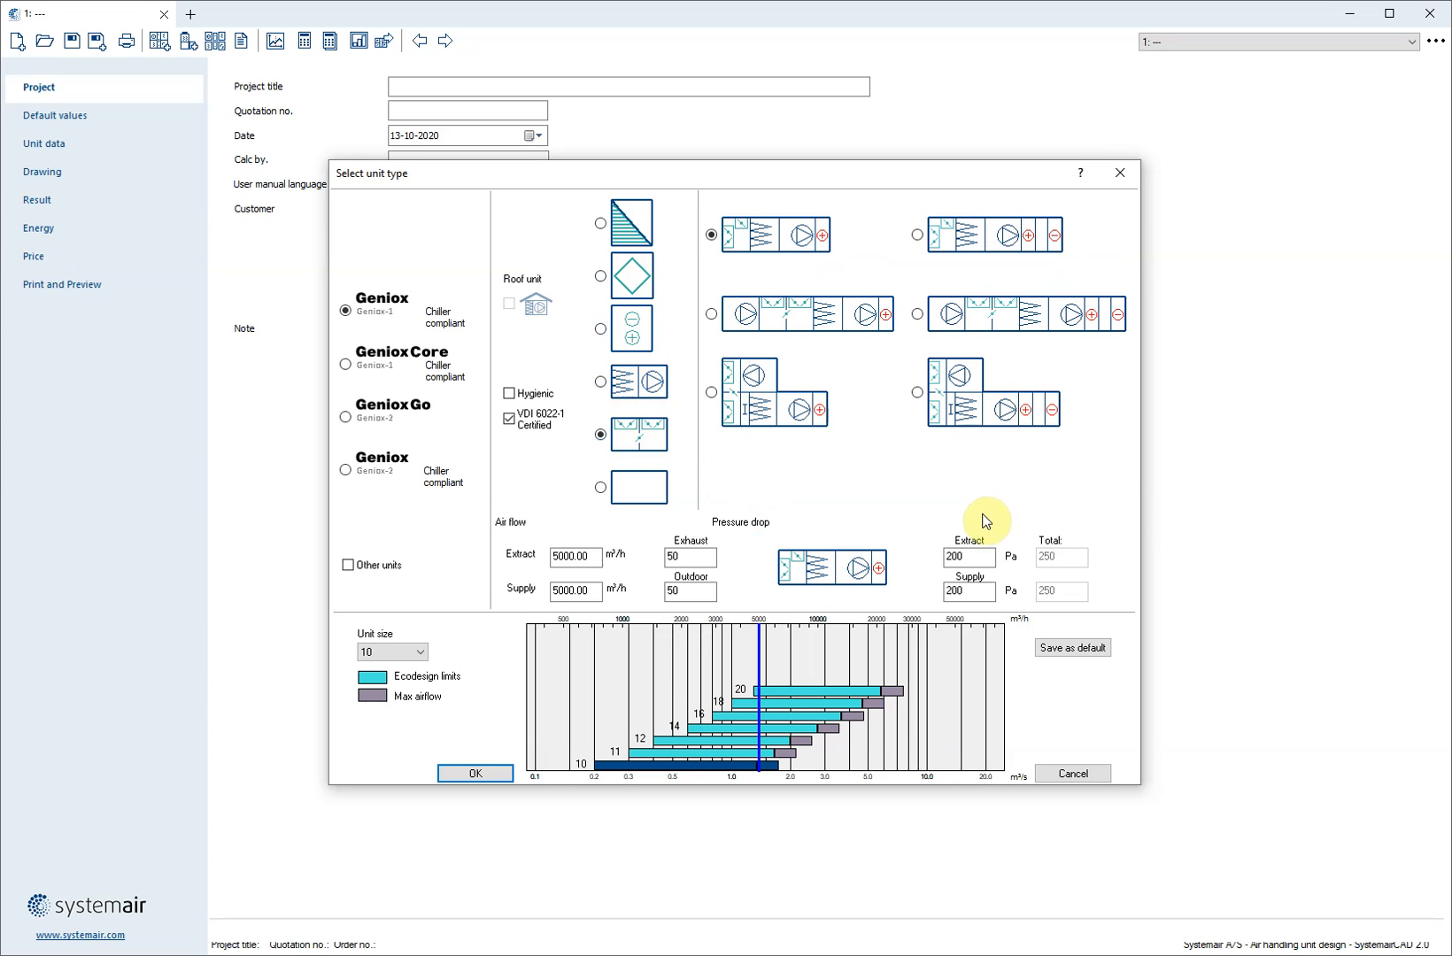
# Create a size 14 unit with a rotary heat exchanger and both heating and cooling coils in the supply air
pyautogui.click(632, 221)
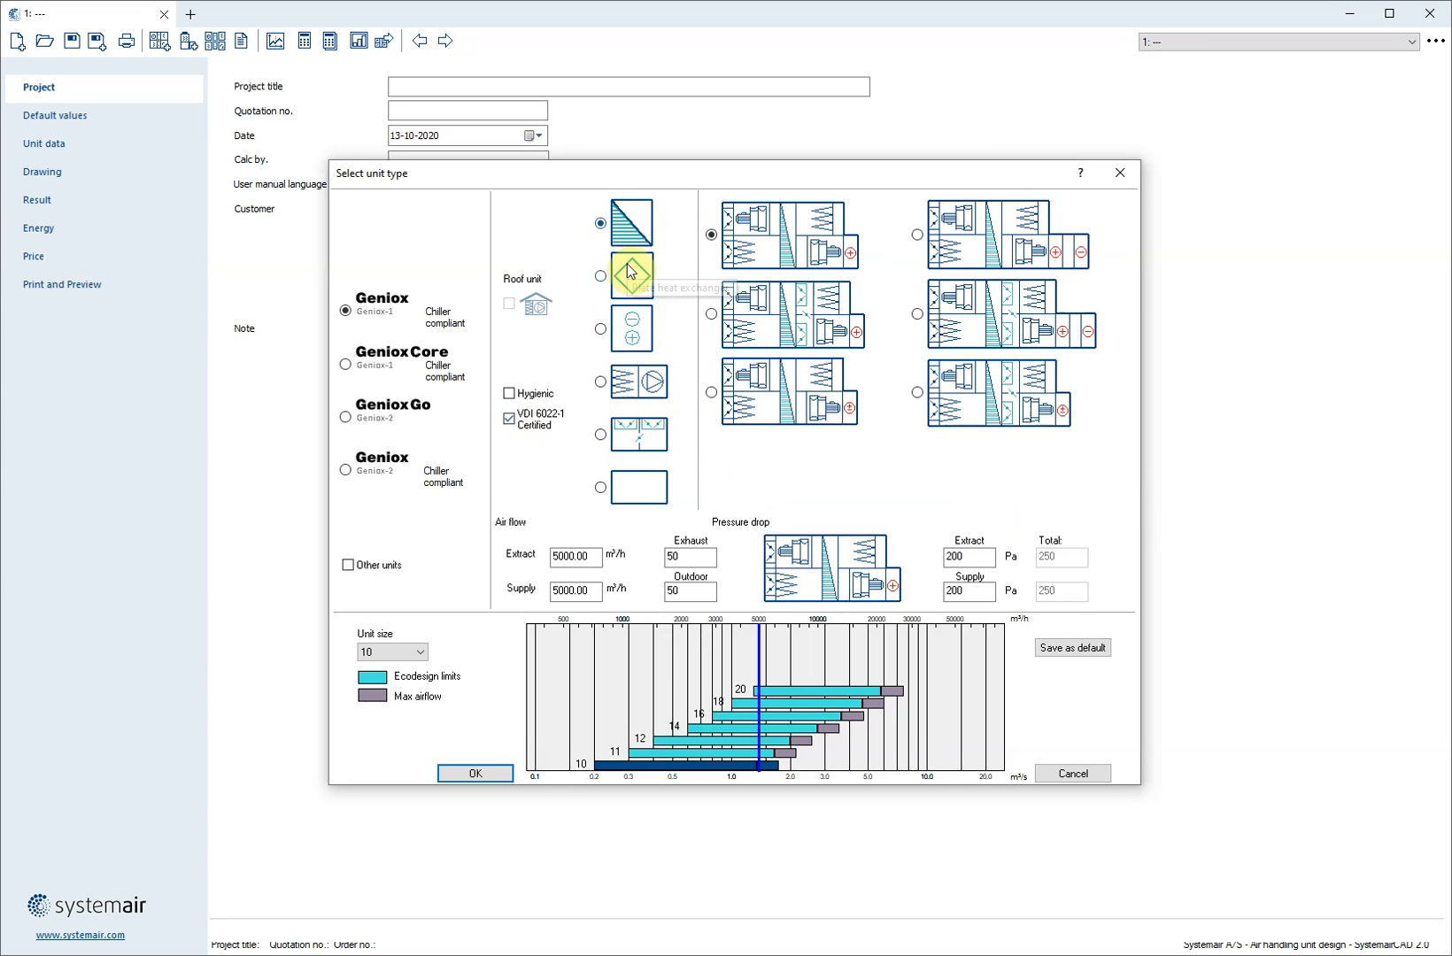
pyautogui.click(965, 248)
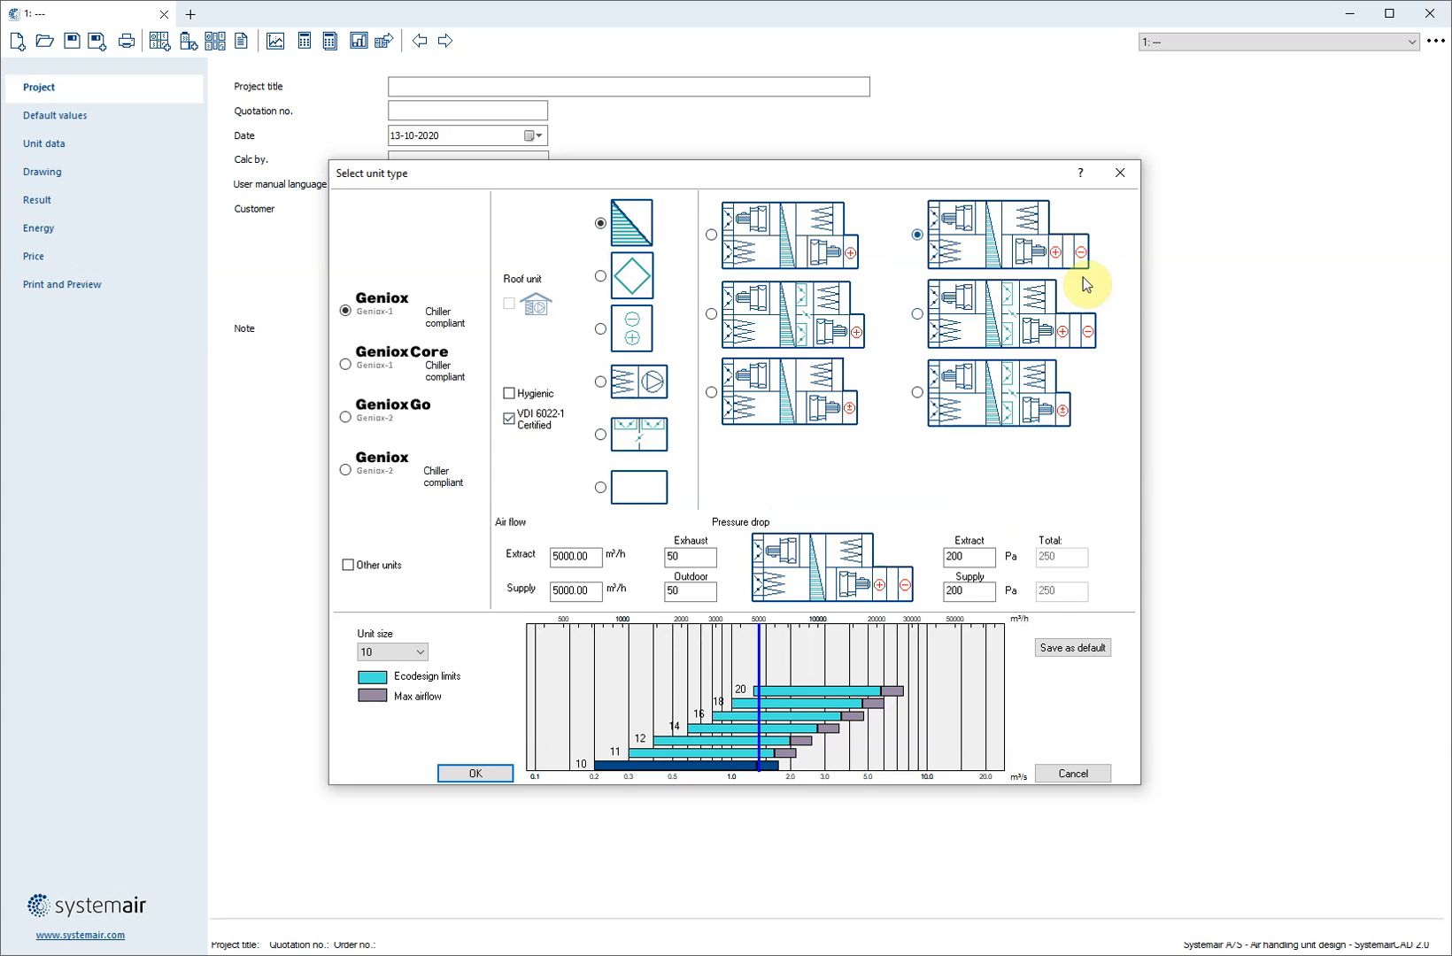
pyautogui.click(699, 735)
pyautogui.click(472, 772)
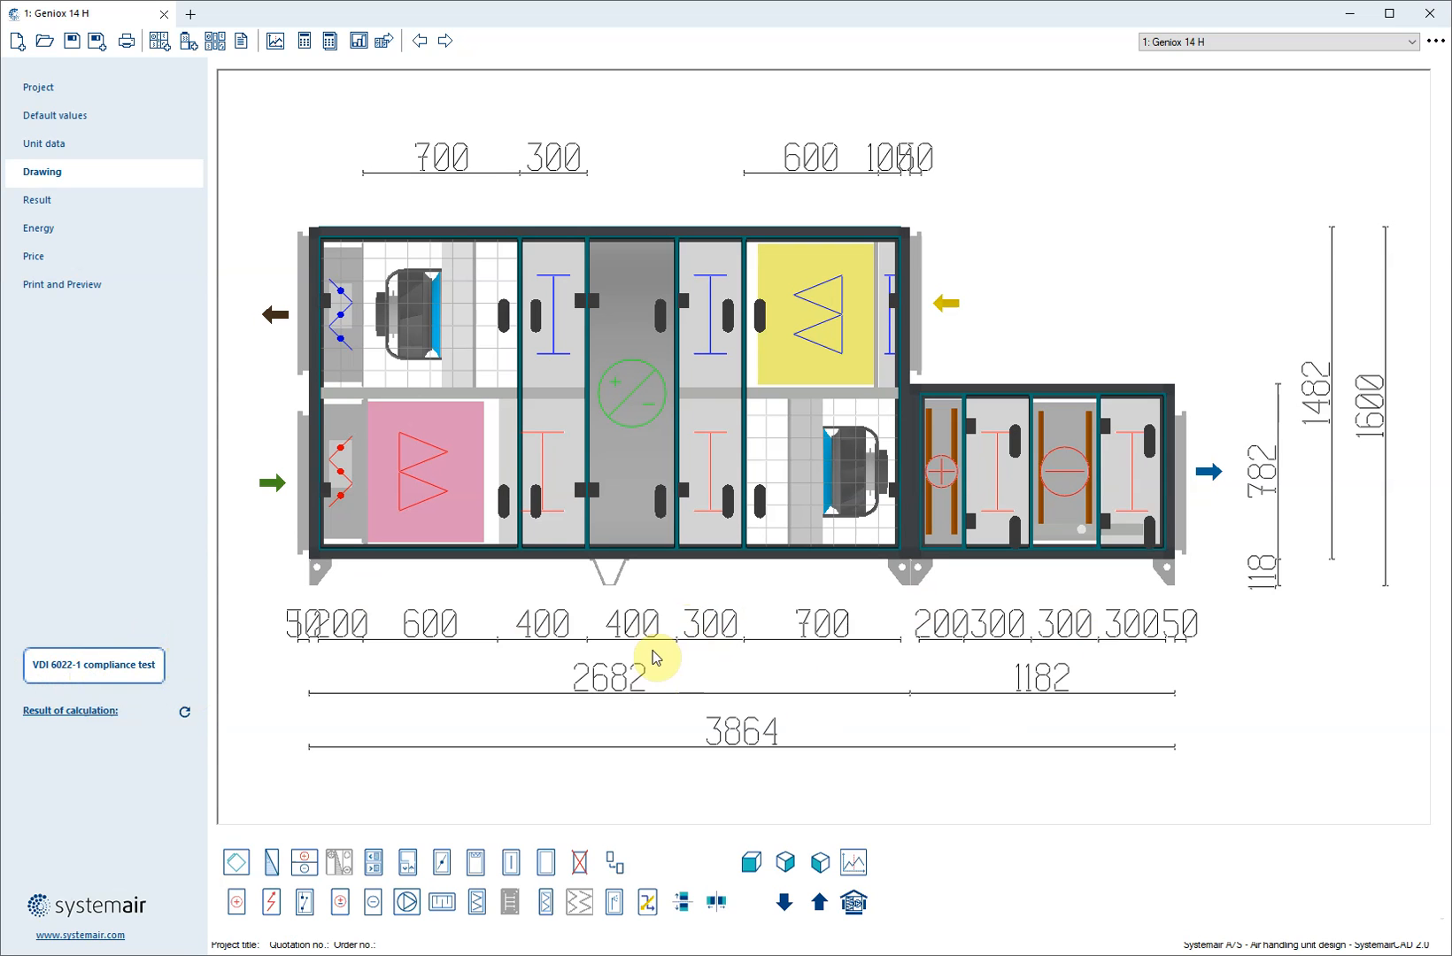
# Run the VDI 6022-1 compliance test on the newly created unit
pyautogui.click(99, 668)
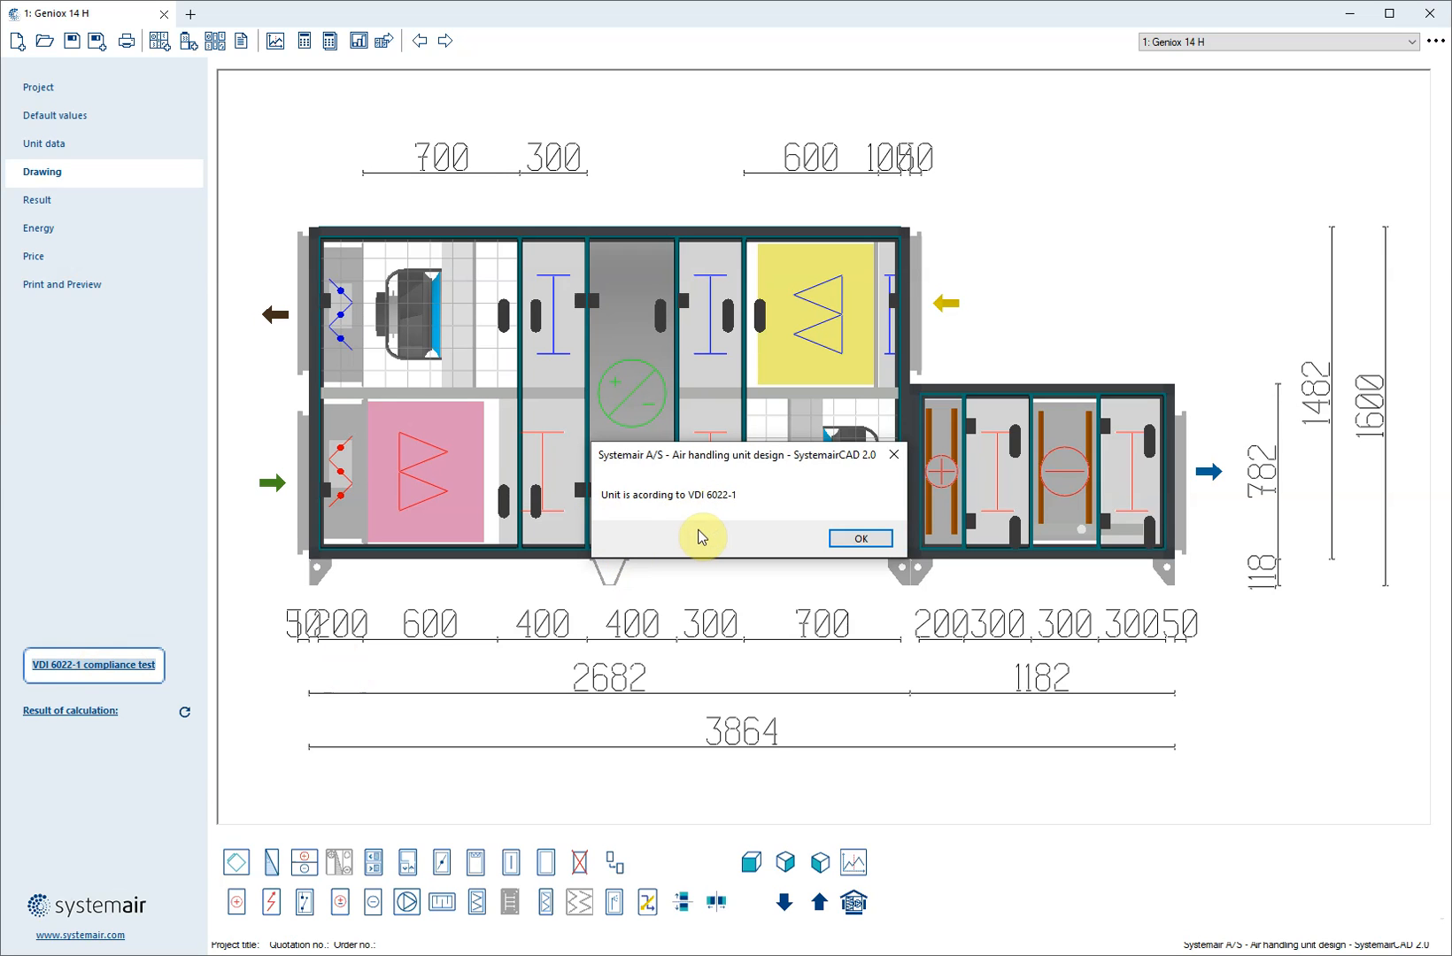
pyautogui.click(860, 539)
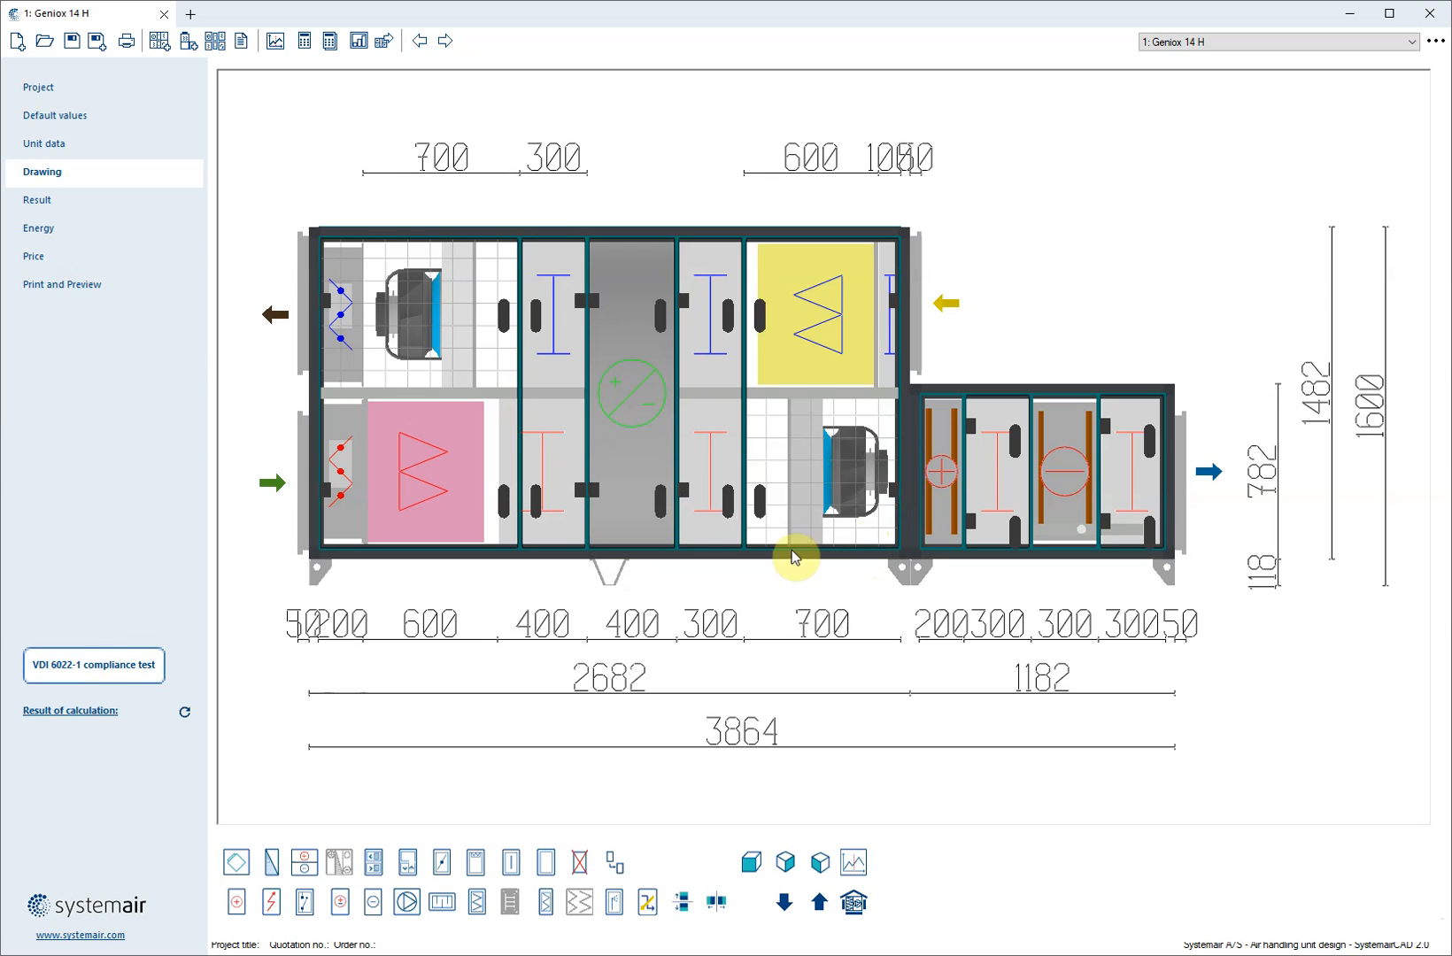
# Insert a heating coil between the supply inlet damper and filter, and run the VDI 6022-1 compliance test to apply its corrections
pyautogui.click(236, 903)
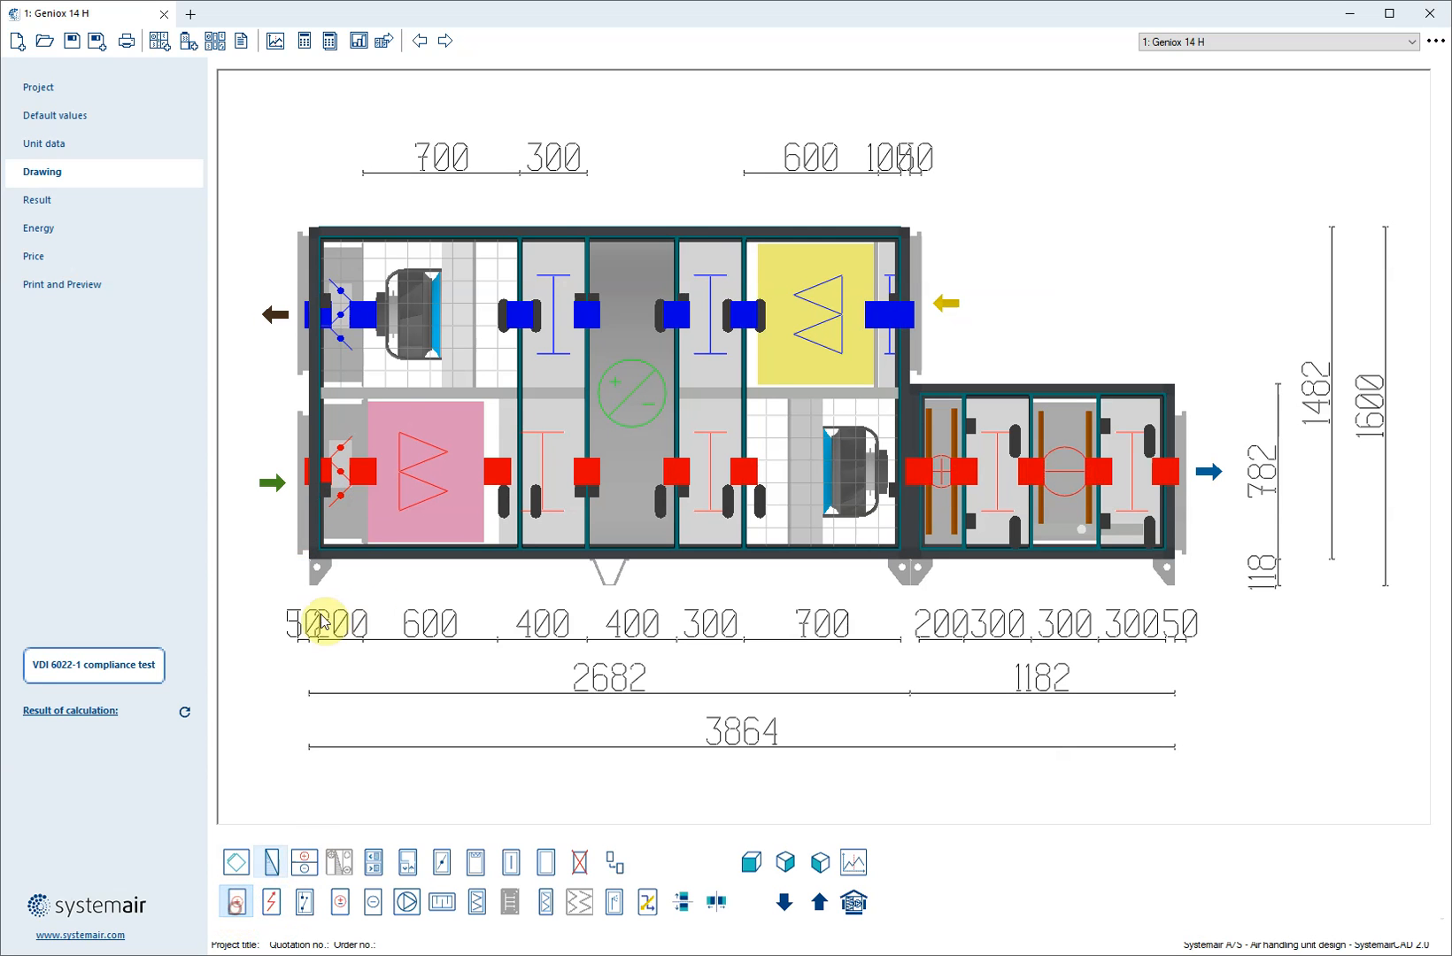
pyautogui.click(363, 471)
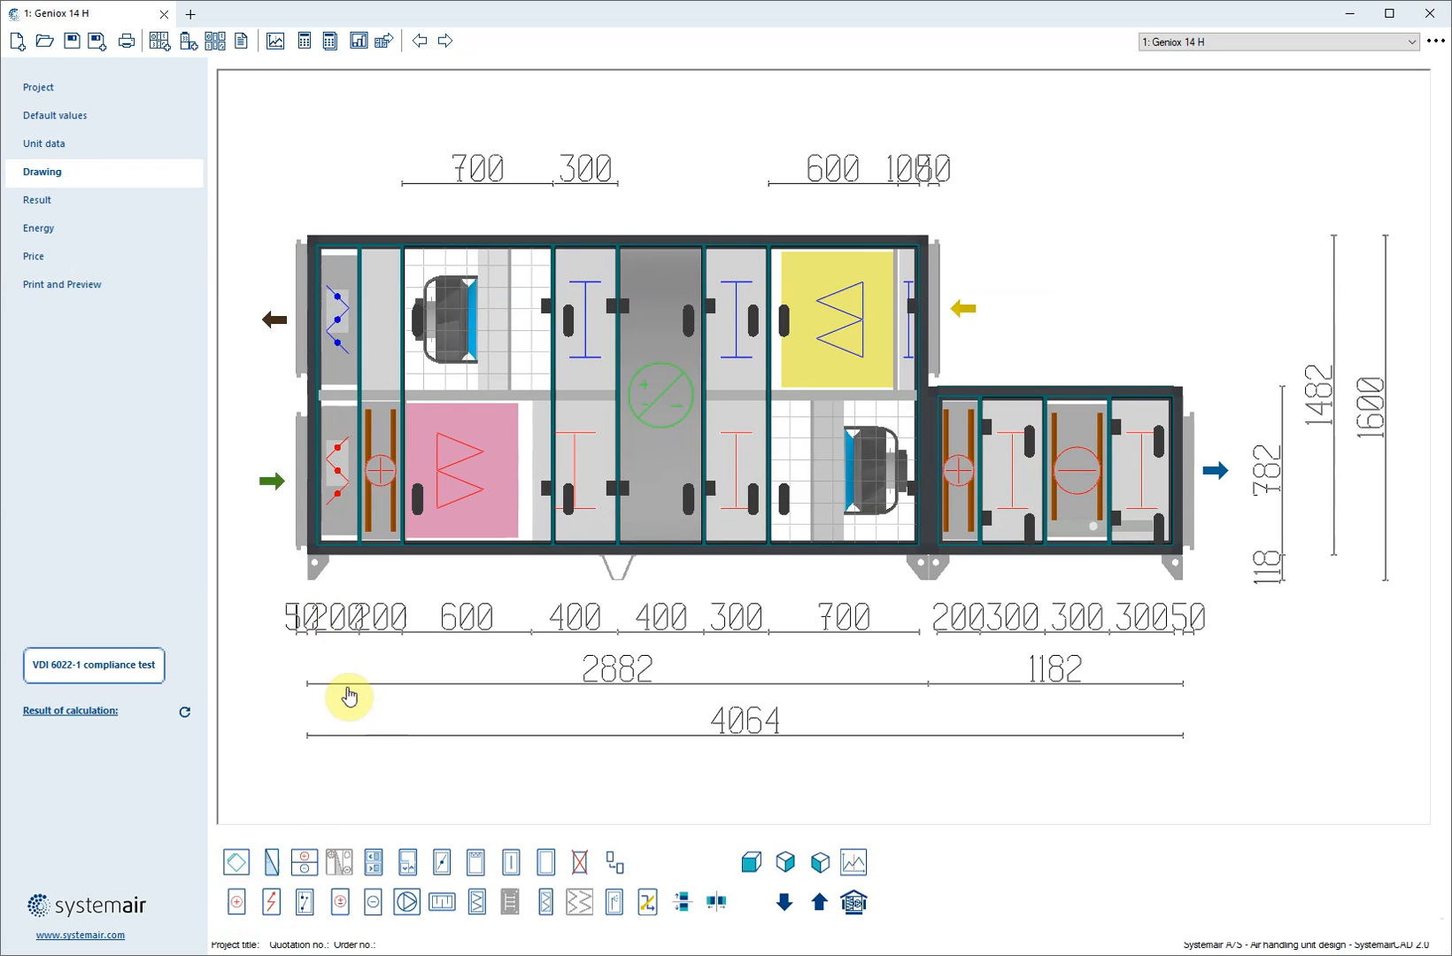
pyautogui.click(128, 666)
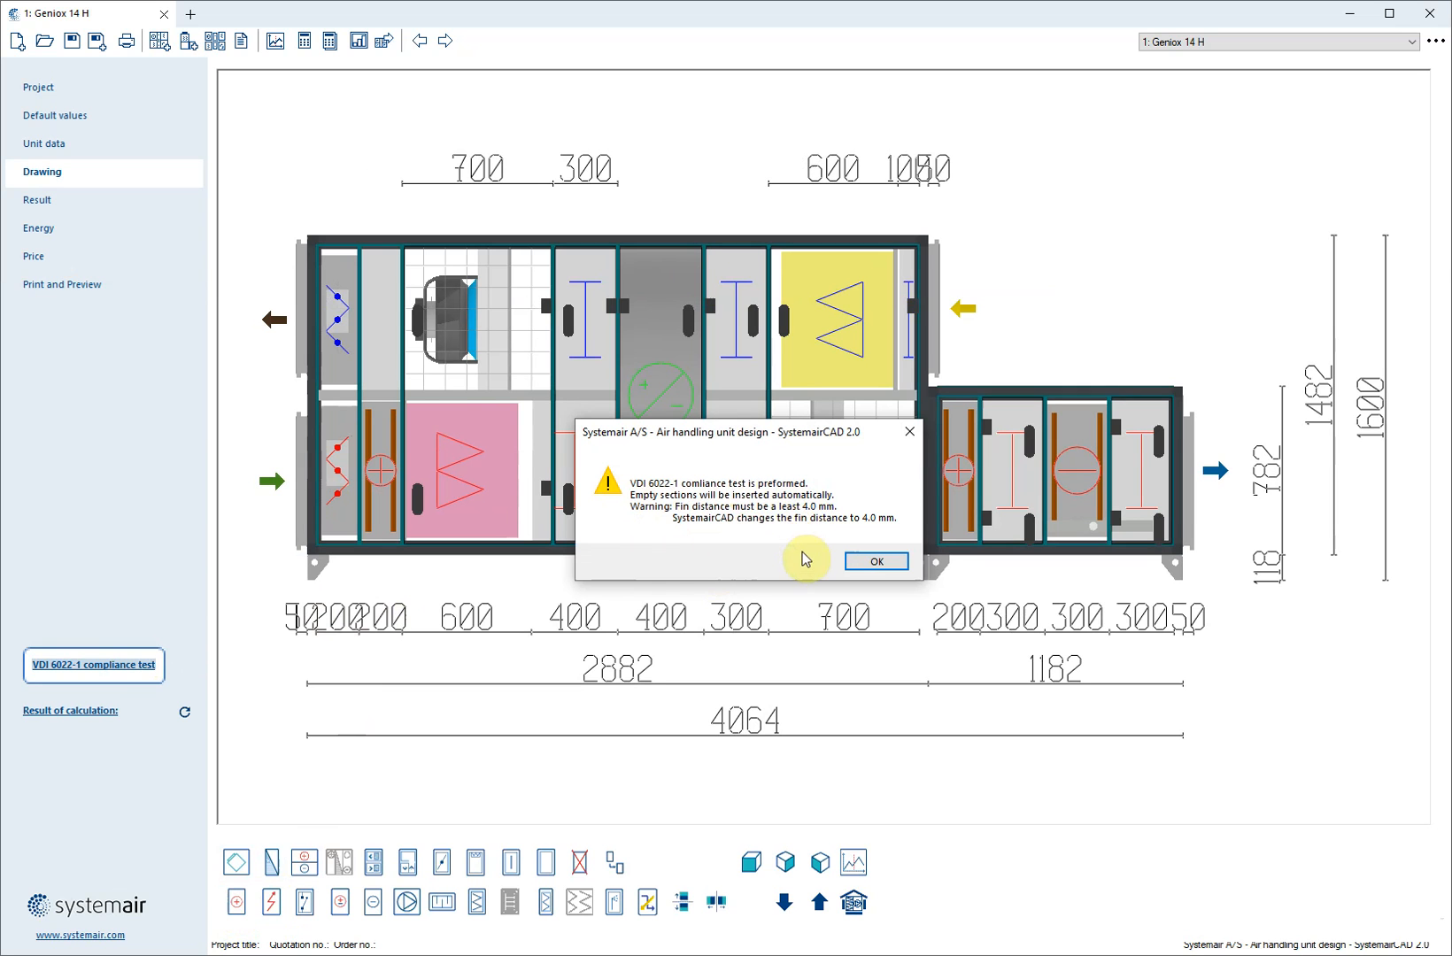
pyautogui.click(862, 564)
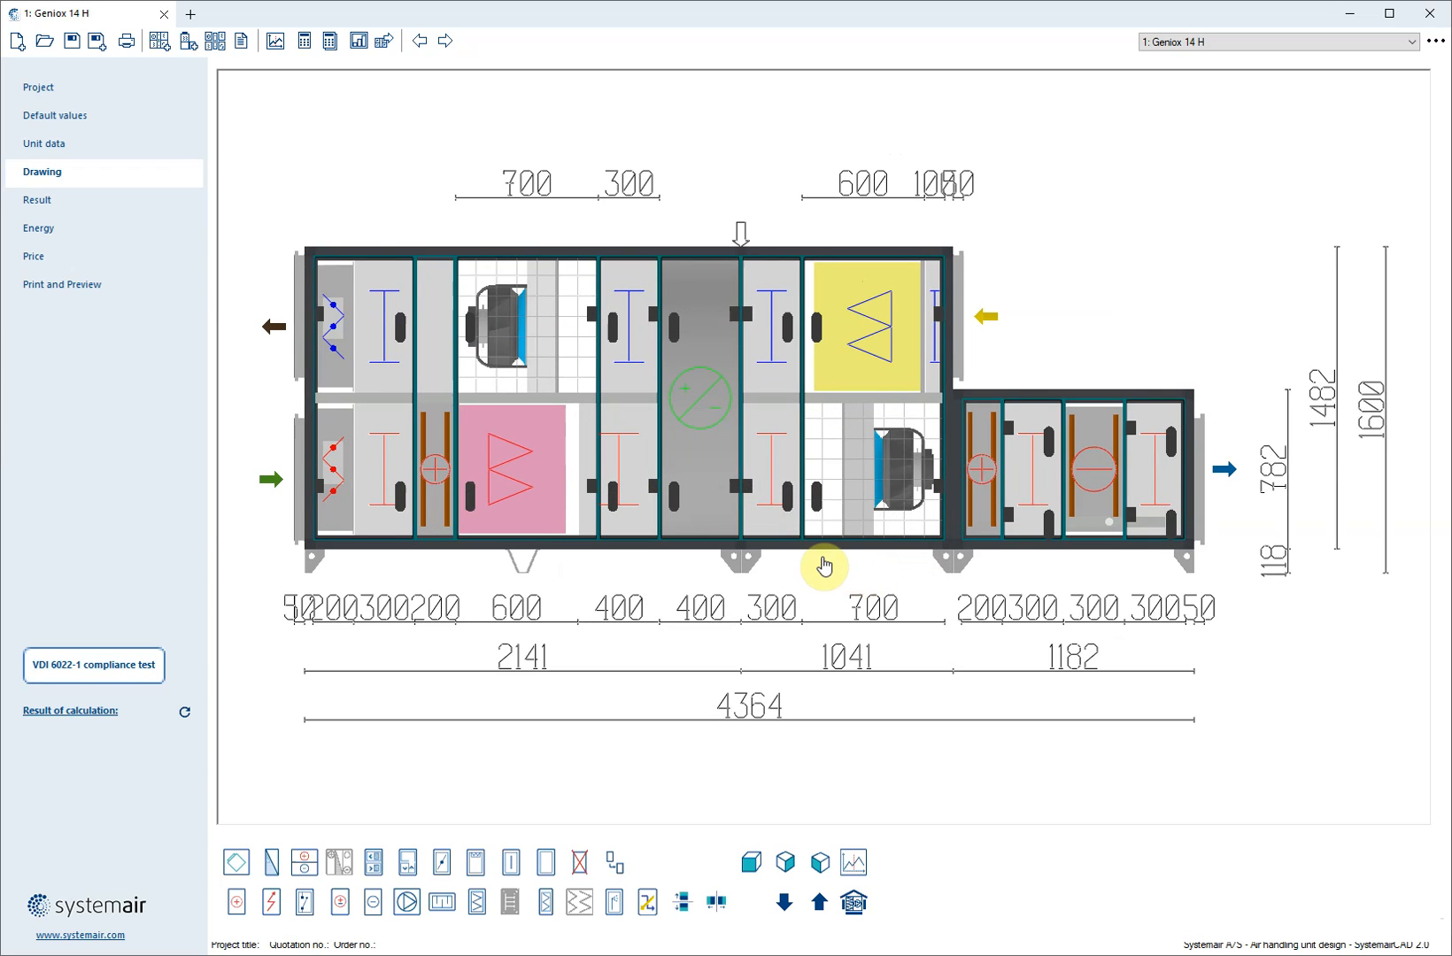
# Examine the supply air inlet functions around the added heating coil: the damper, the empty section and the filter
pyautogui.click(383, 468)
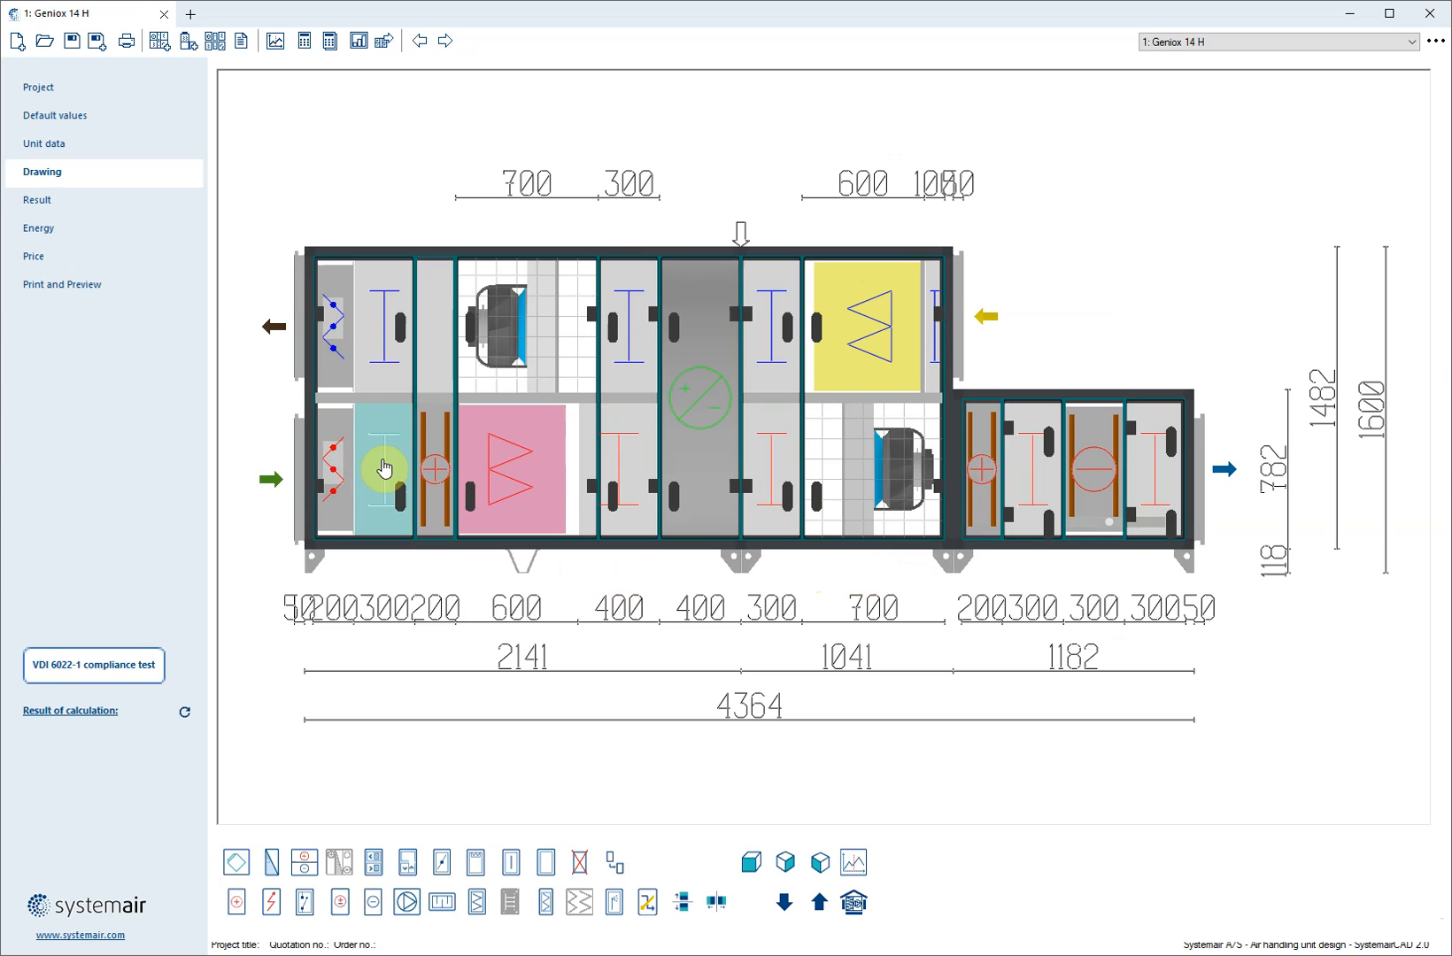
pyautogui.click(434, 466)
pyautogui.click(395, 468)
pyautogui.click(434, 467)
pyautogui.click(496, 454)
pyautogui.click(431, 469)
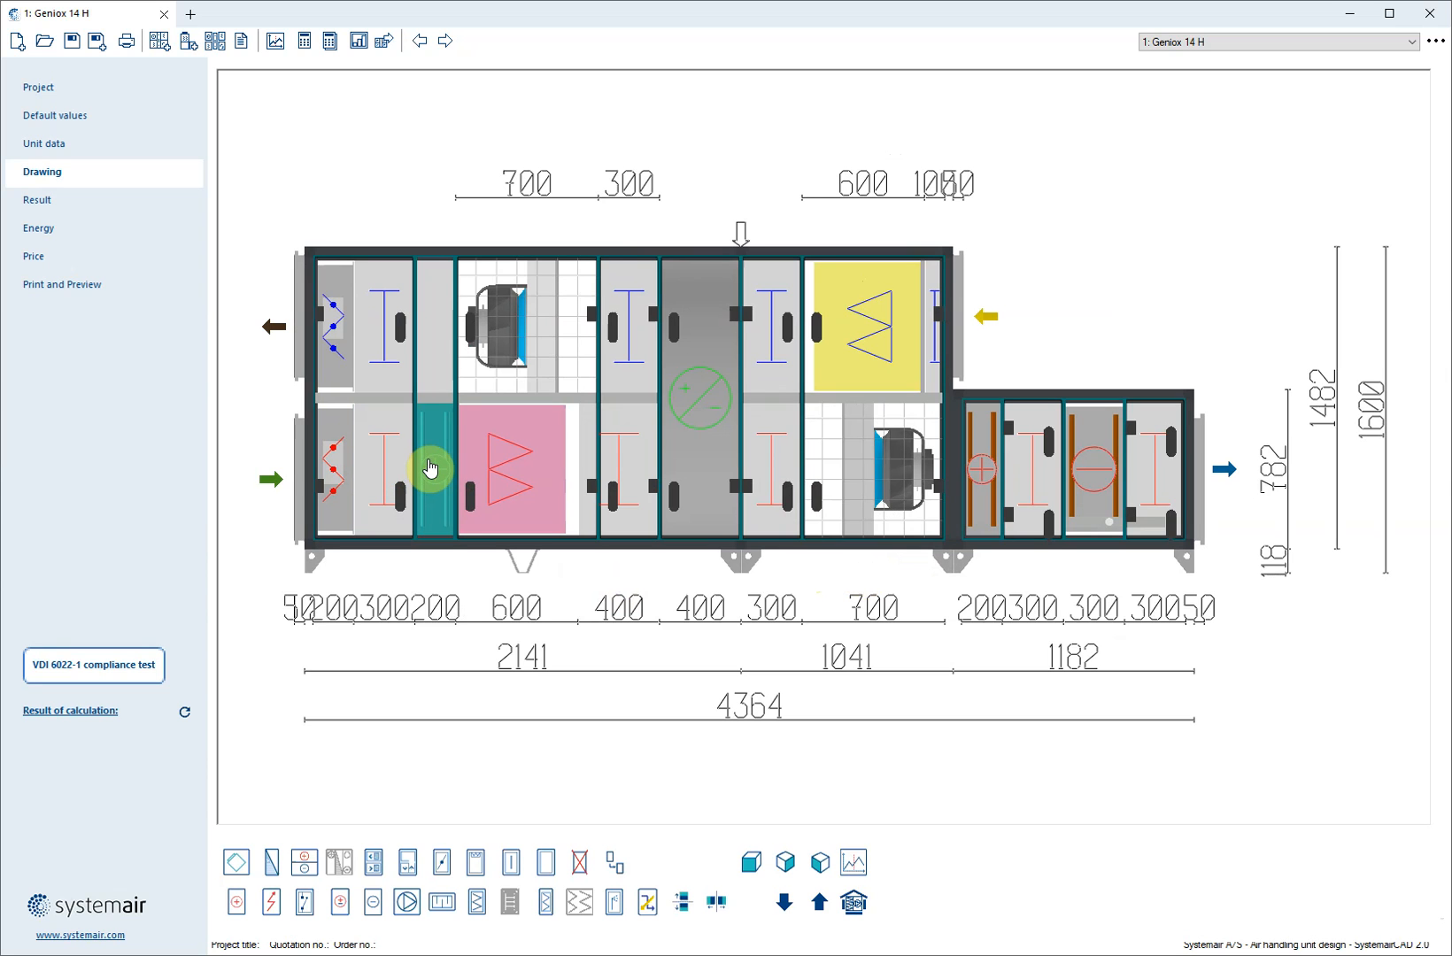
pyautogui.click(500, 473)
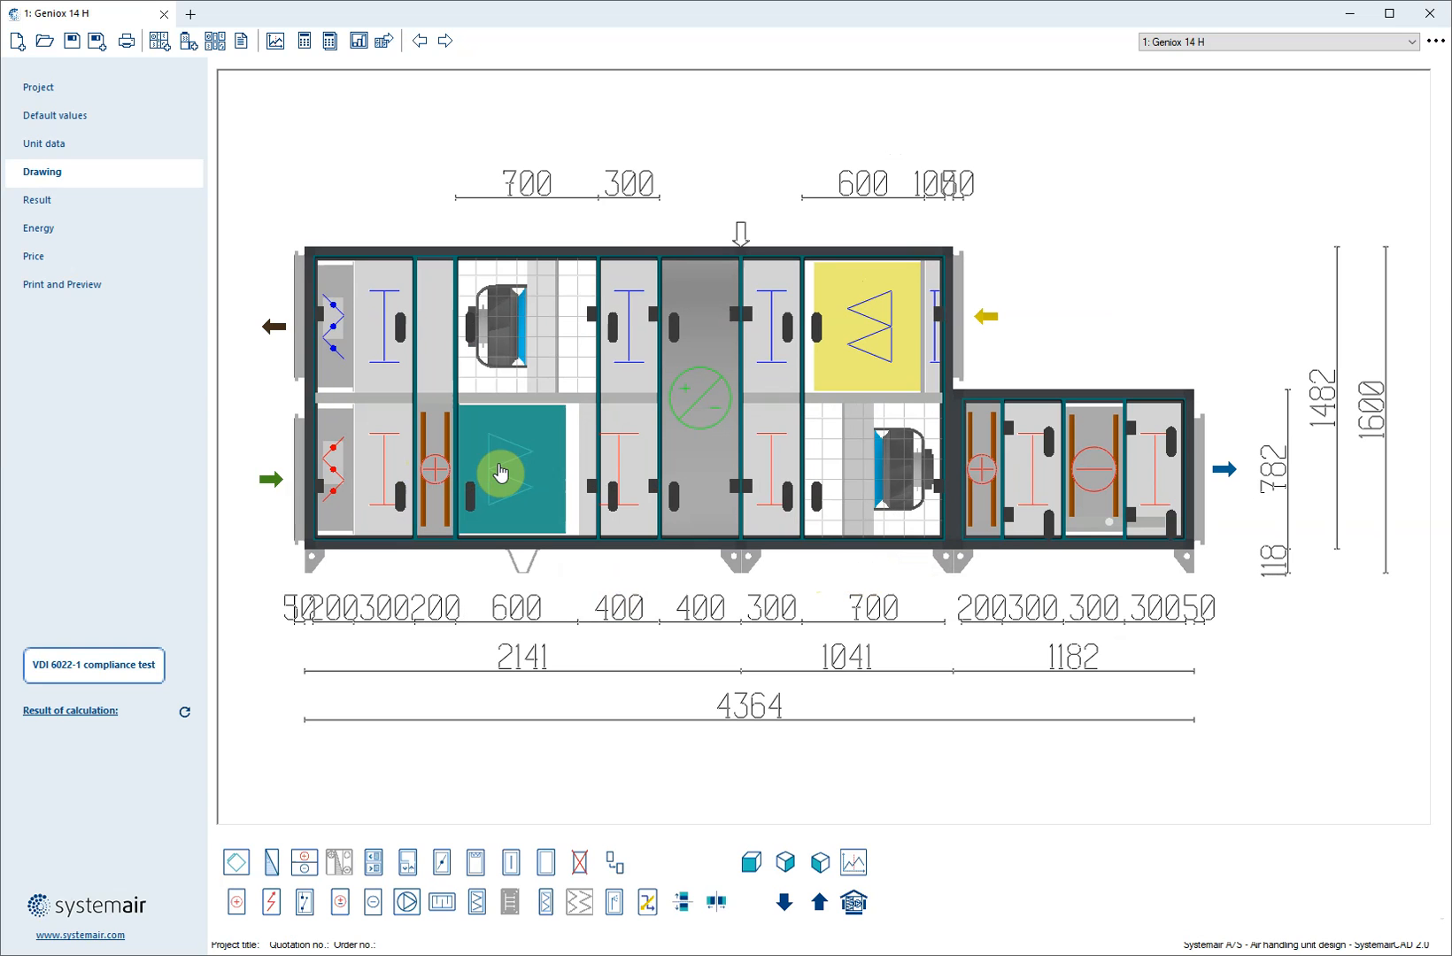
pyautogui.click(382, 471)
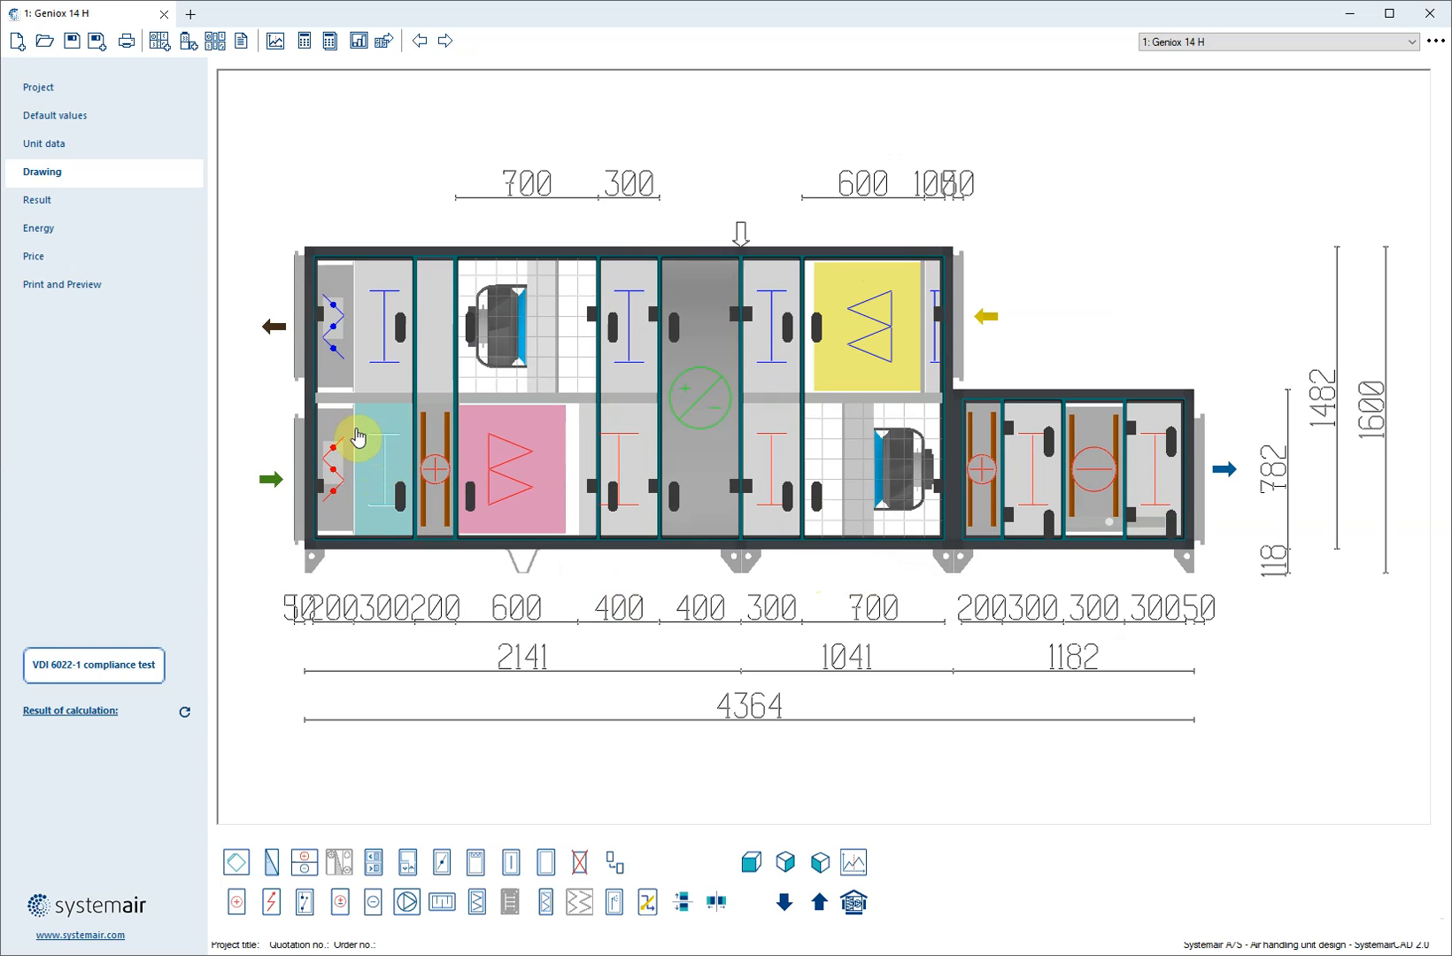
pyautogui.click(339, 469)
pyautogui.click(387, 507)
# Check the fin spacing in the data of the heating coil at the supply inlet
pyautogui.click(435, 479)
pyautogui.doubleClick(435, 479)
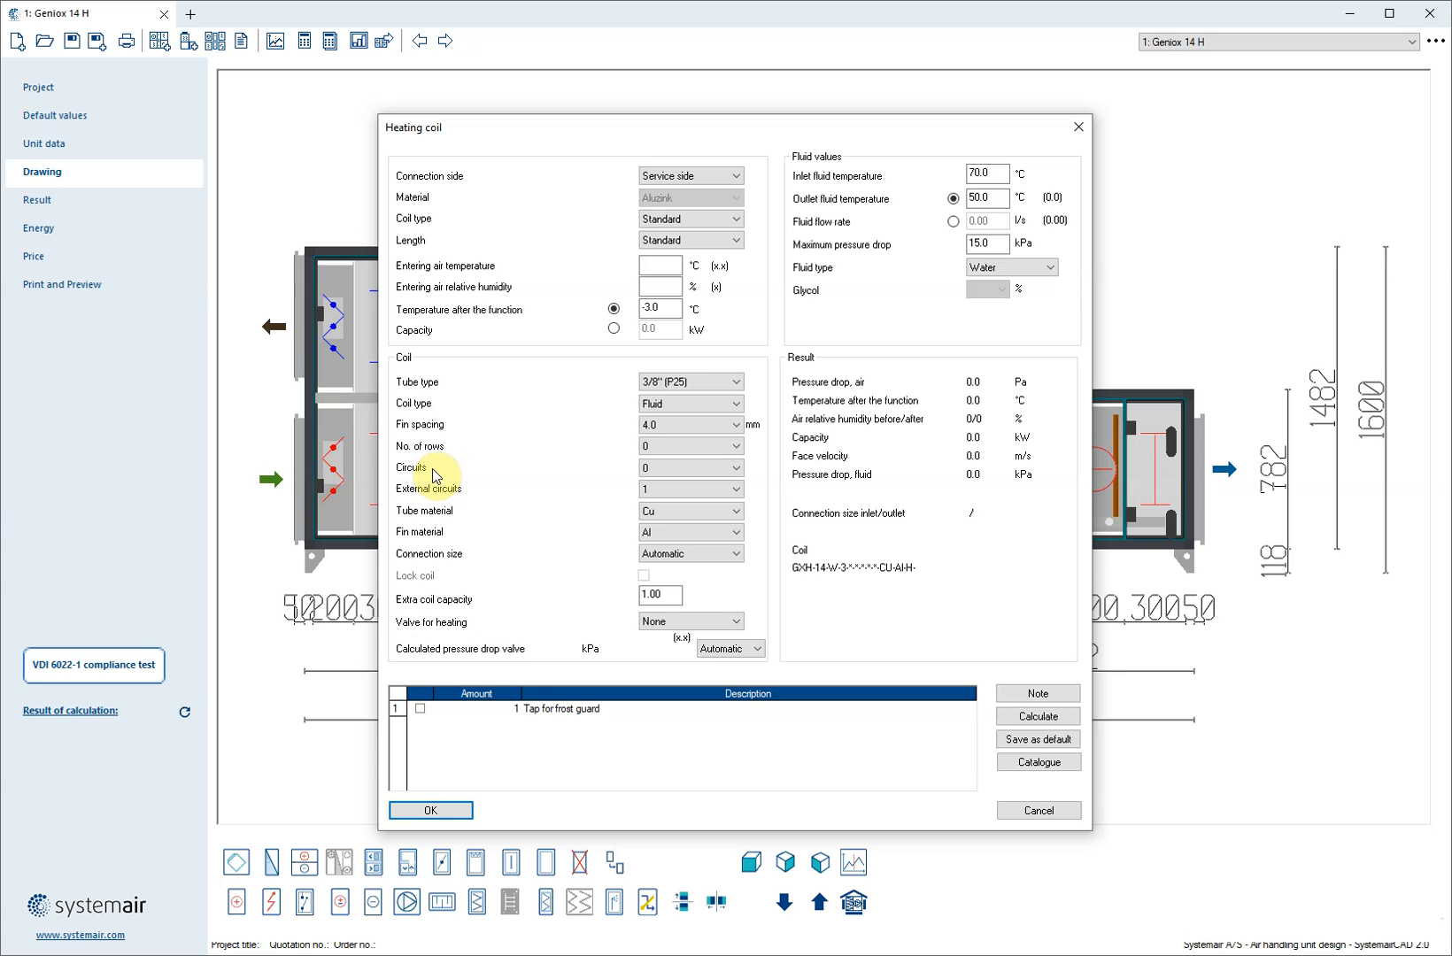
pyautogui.click(647, 426)
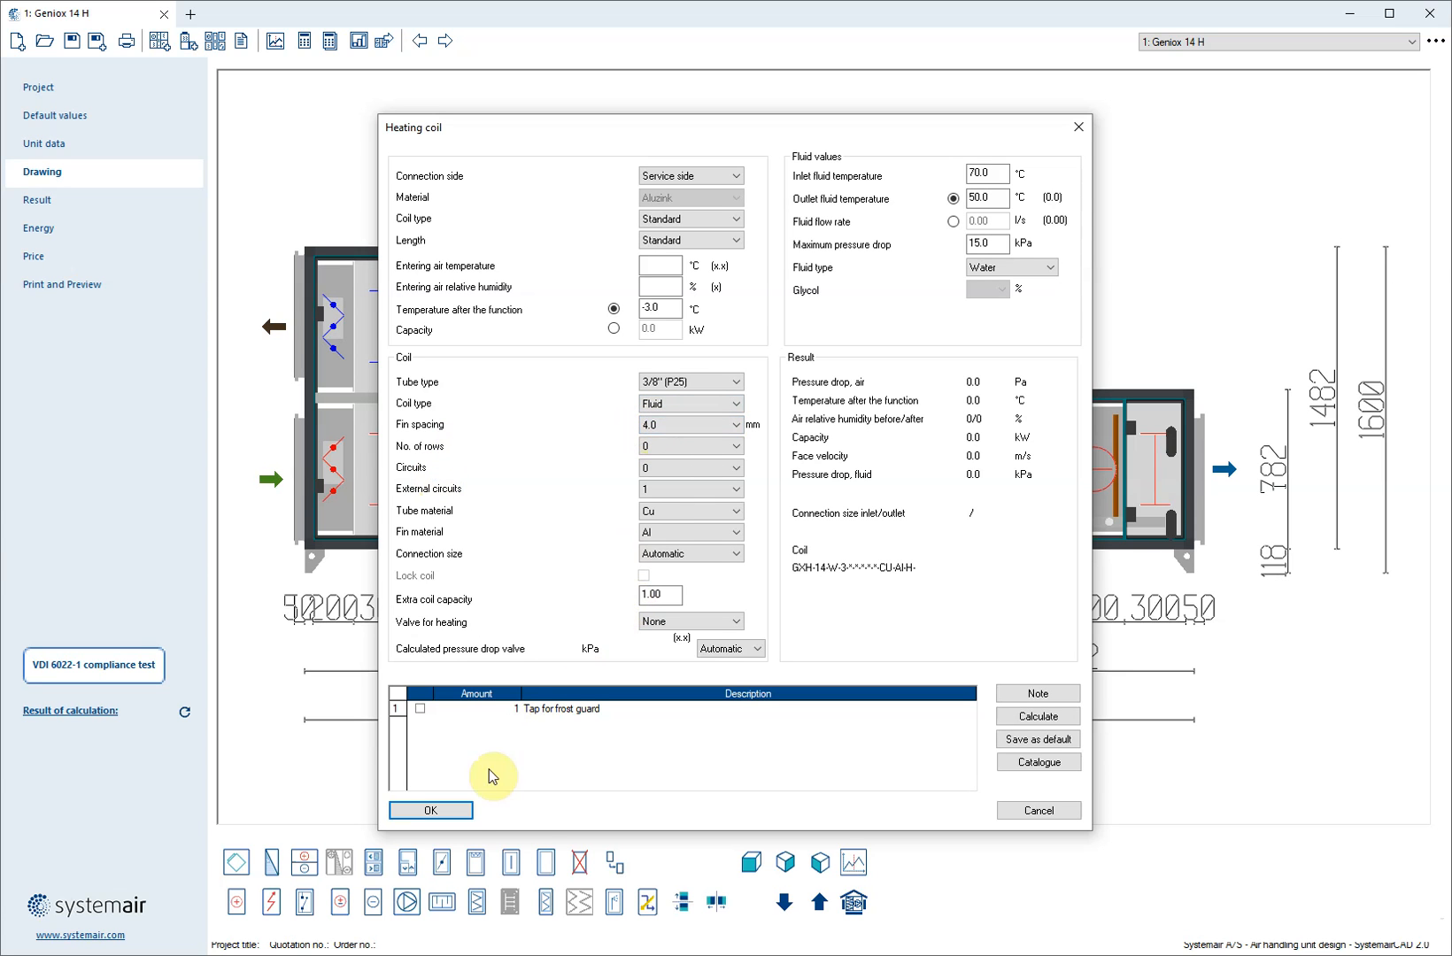
pyautogui.click(456, 812)
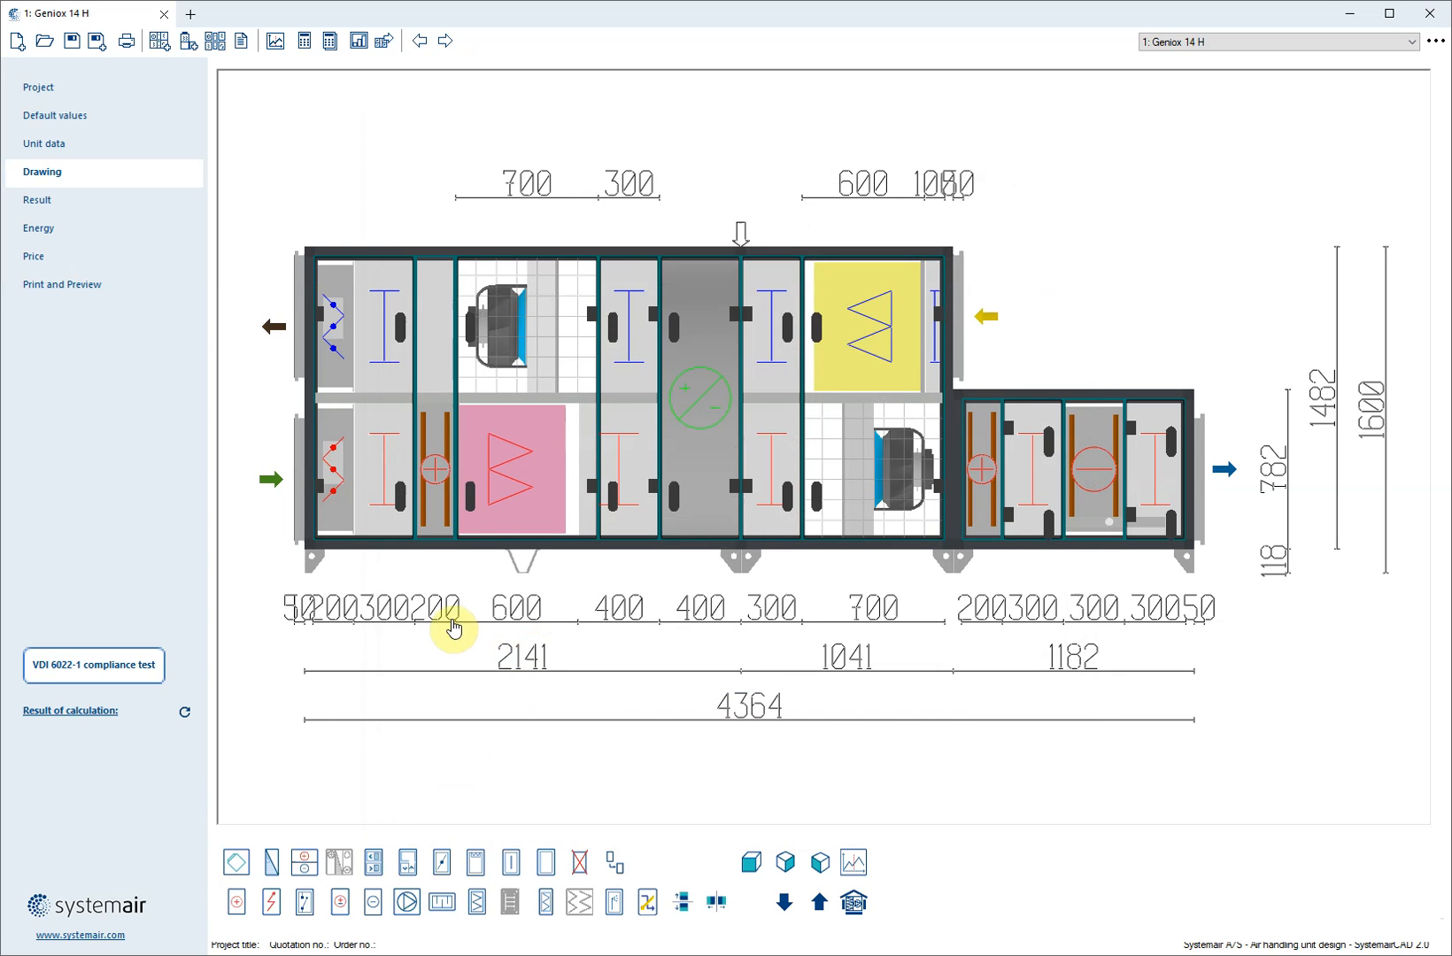
# Insert a second filter of the same type directly after the existing supply air filter
pyautogui.moveTo(446, 577)
pyautogui.mouseDown()
pyautogui.moveTo(460, 610)
pyautogui.moveTo(501, 611)
pyautogui.mouseUp()
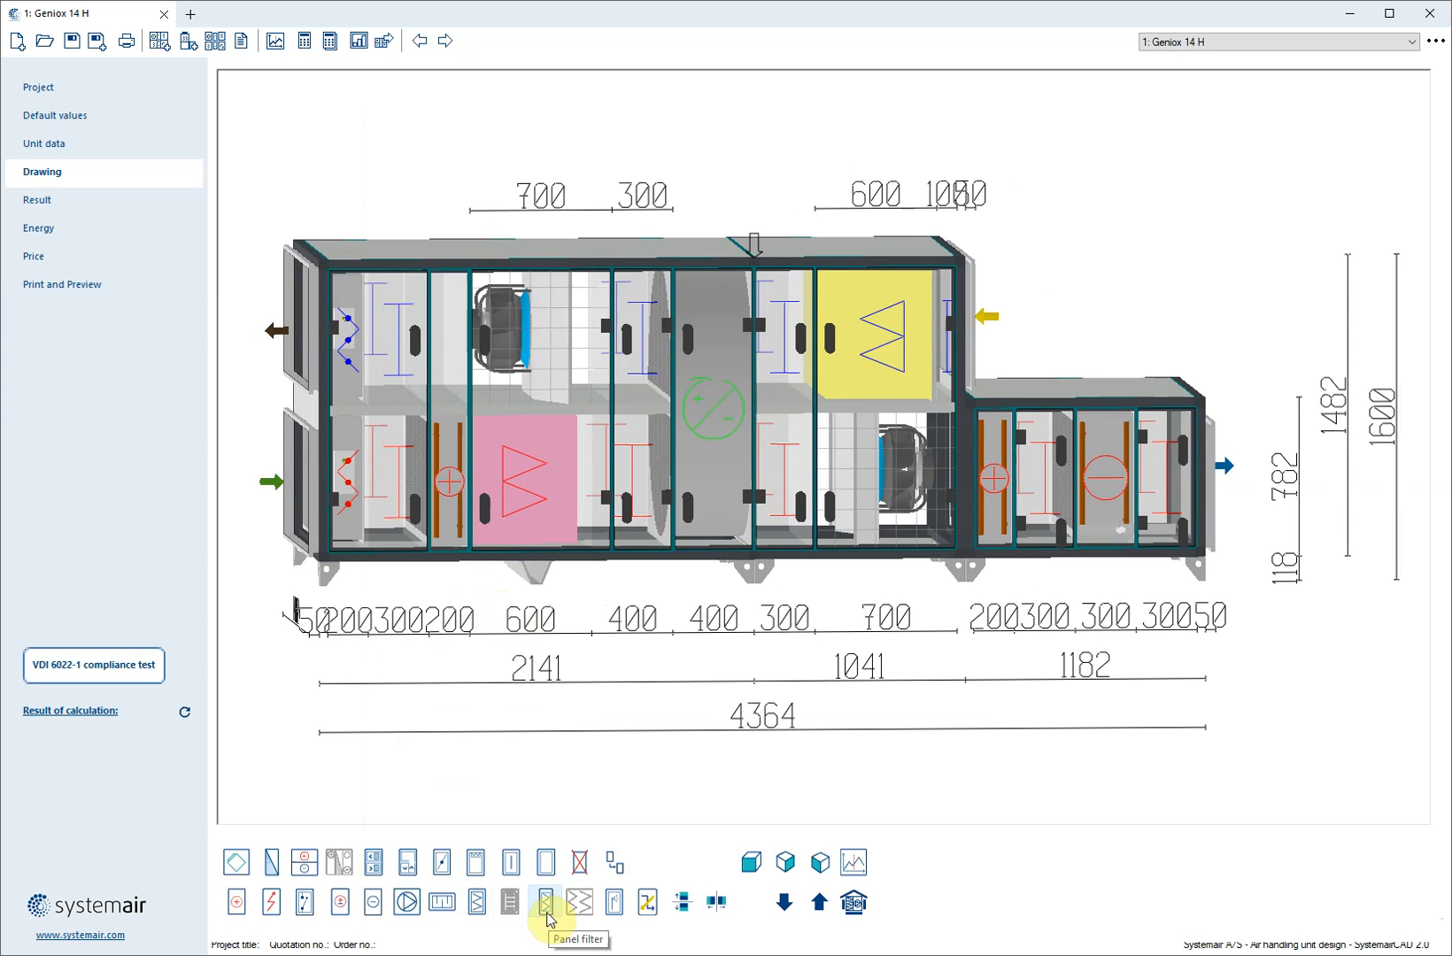
pyautogui.click(477, 904)
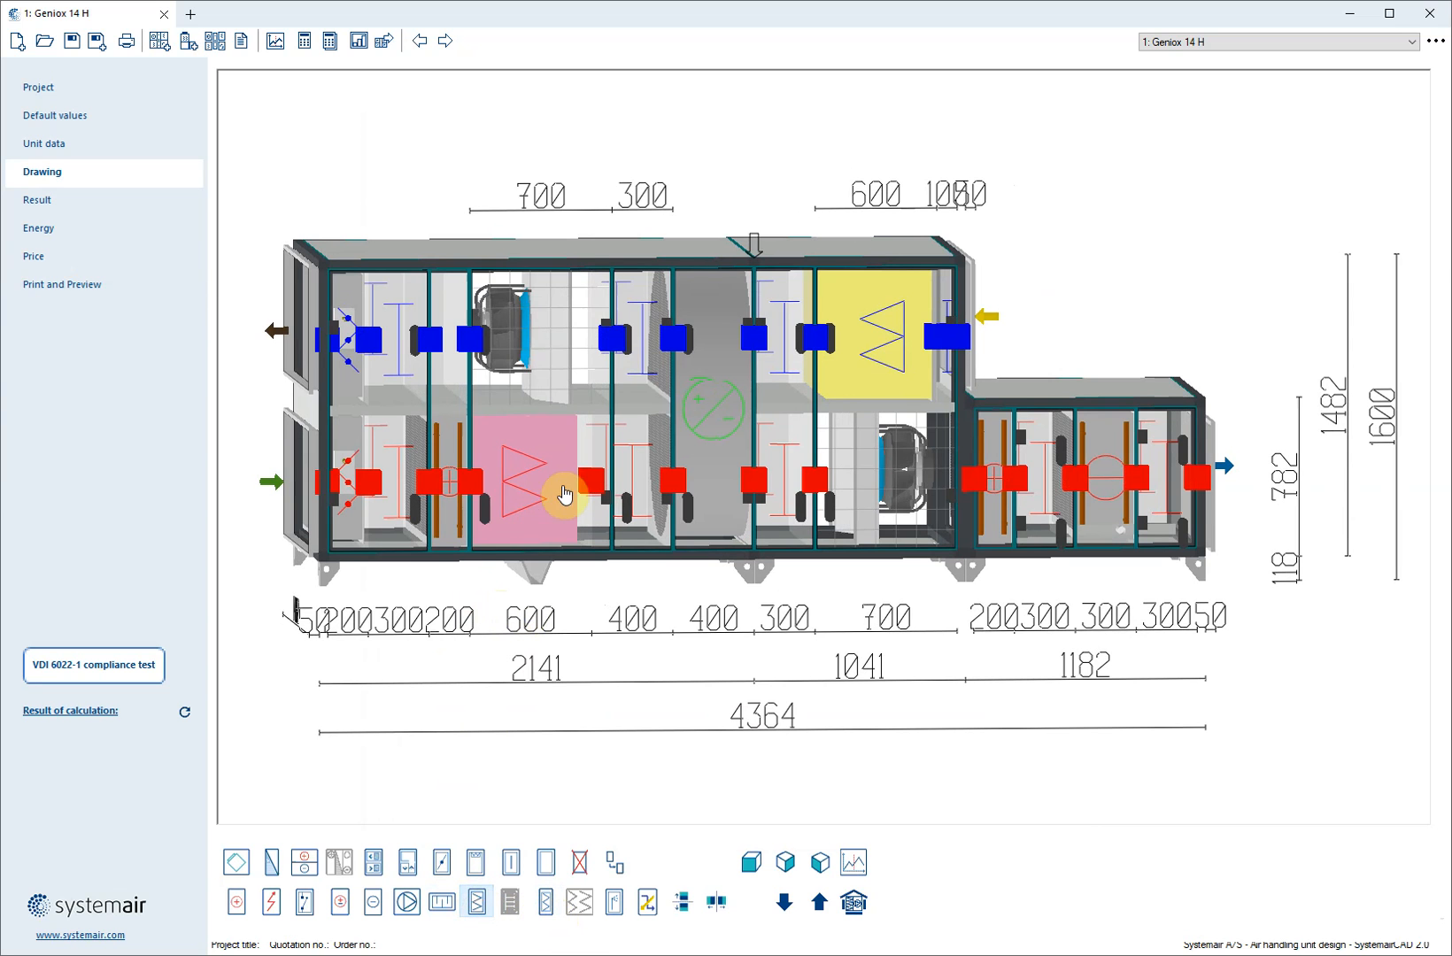
pyautogui.click(590, 480)
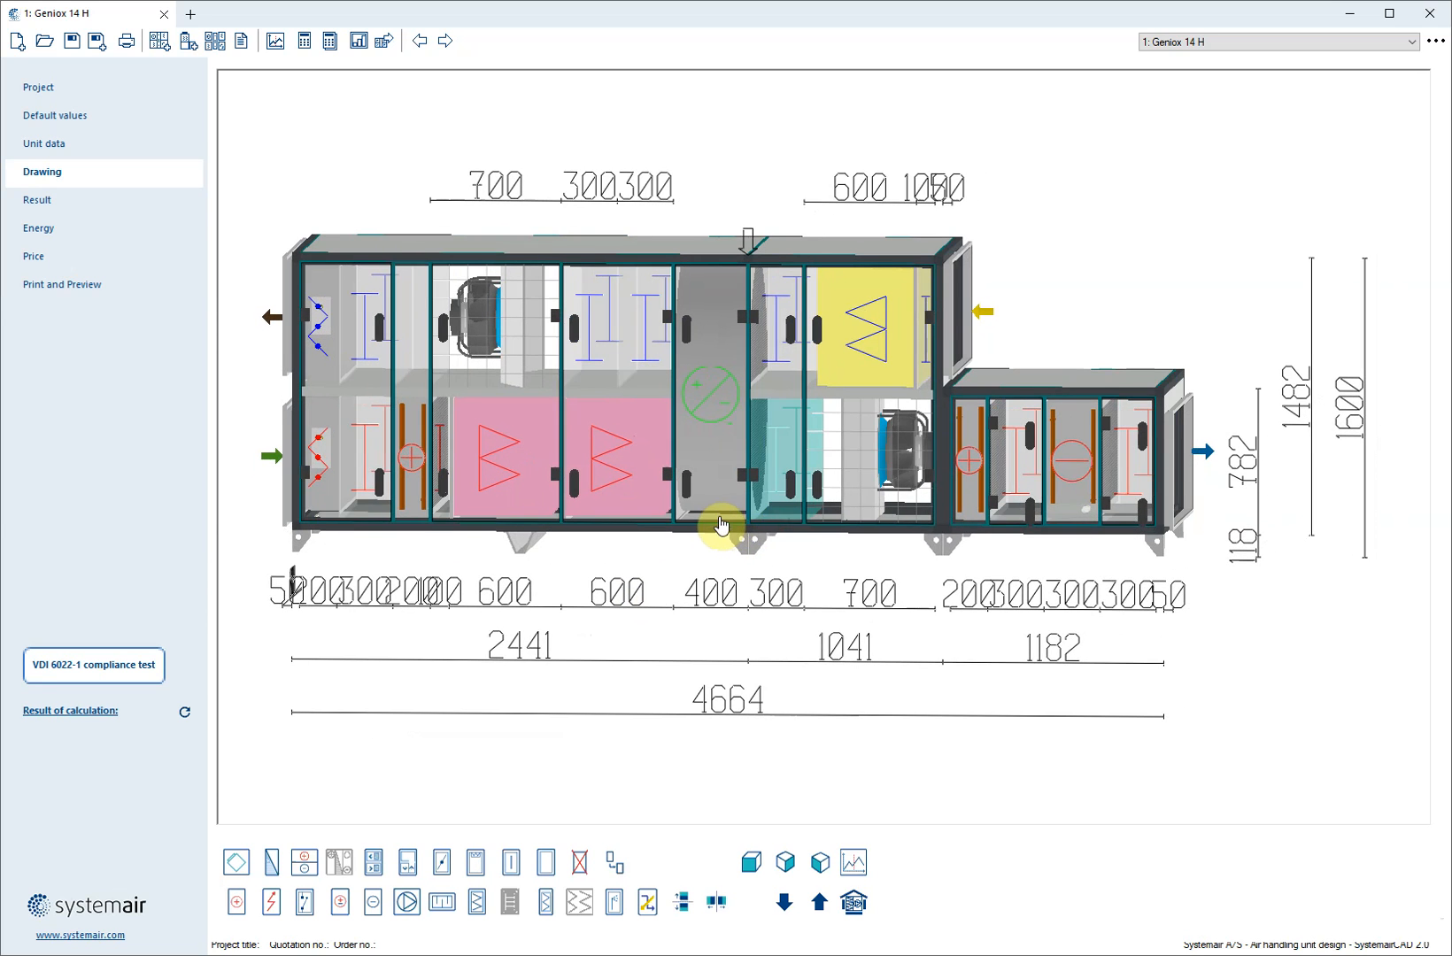
pyautogui.click(645, 483)
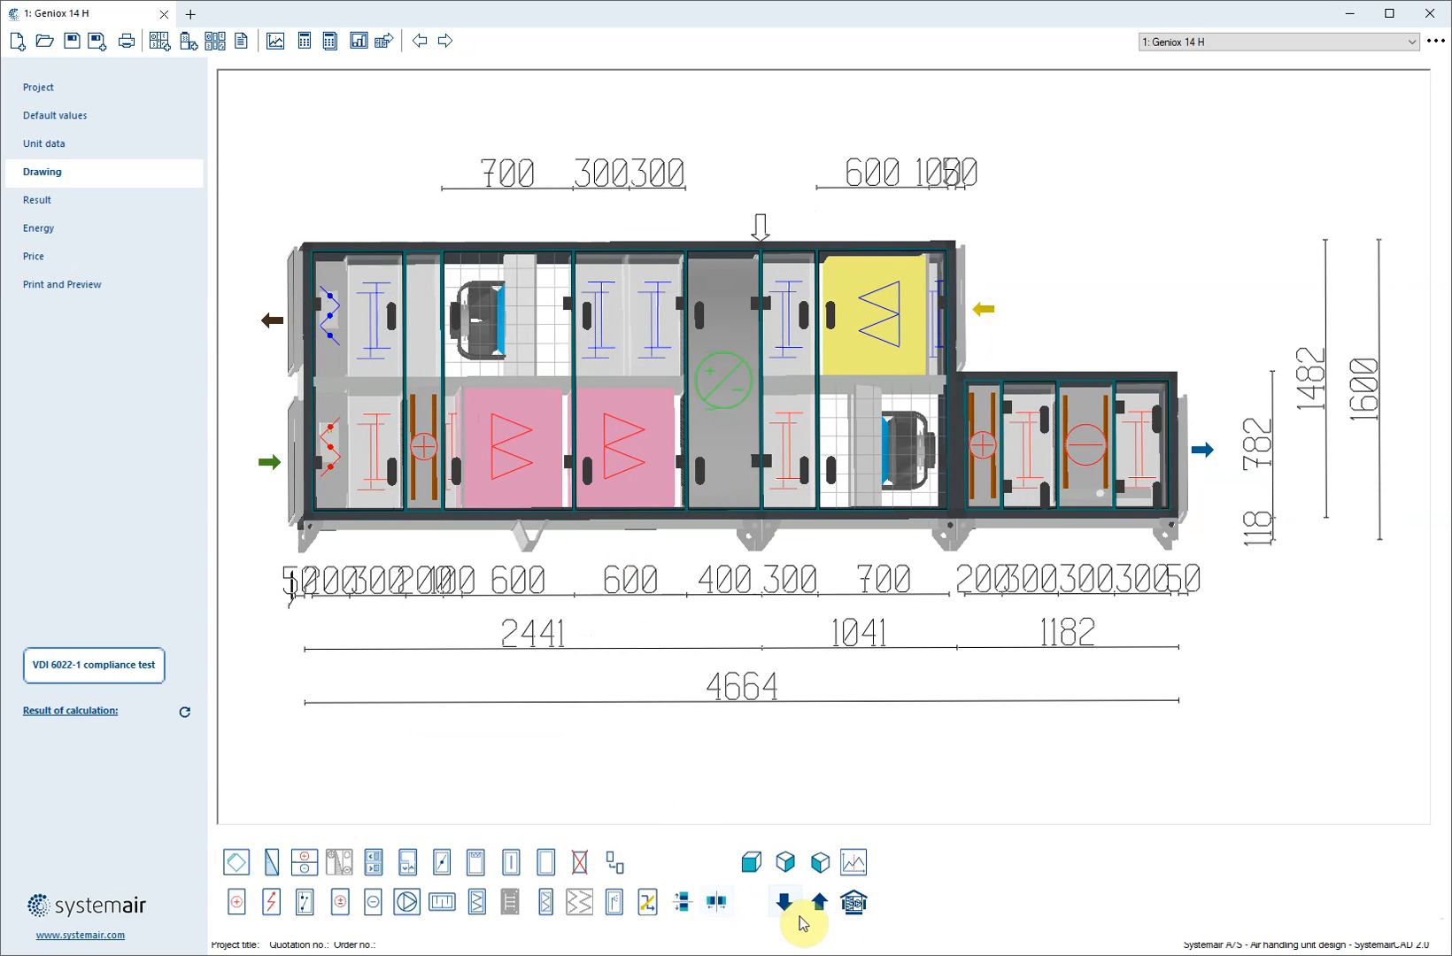
pyautogui.click(751, 861)
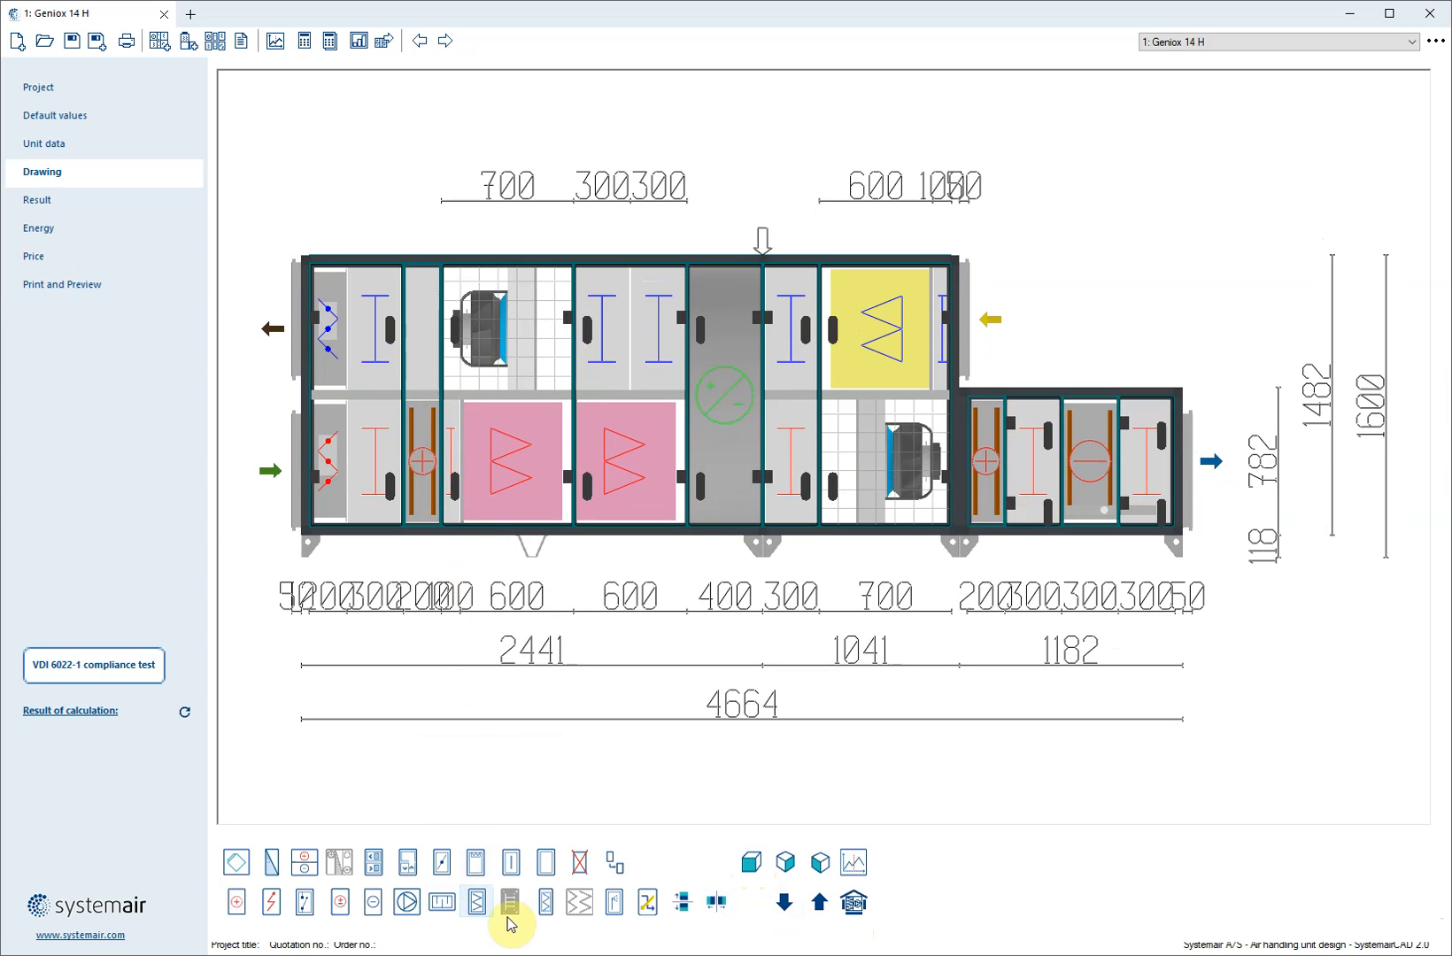
# Insert a panel filter between the inlet heating coil and the first supply filter
pyautogui.click(550, 909)
pyautogui.click(466, 475)
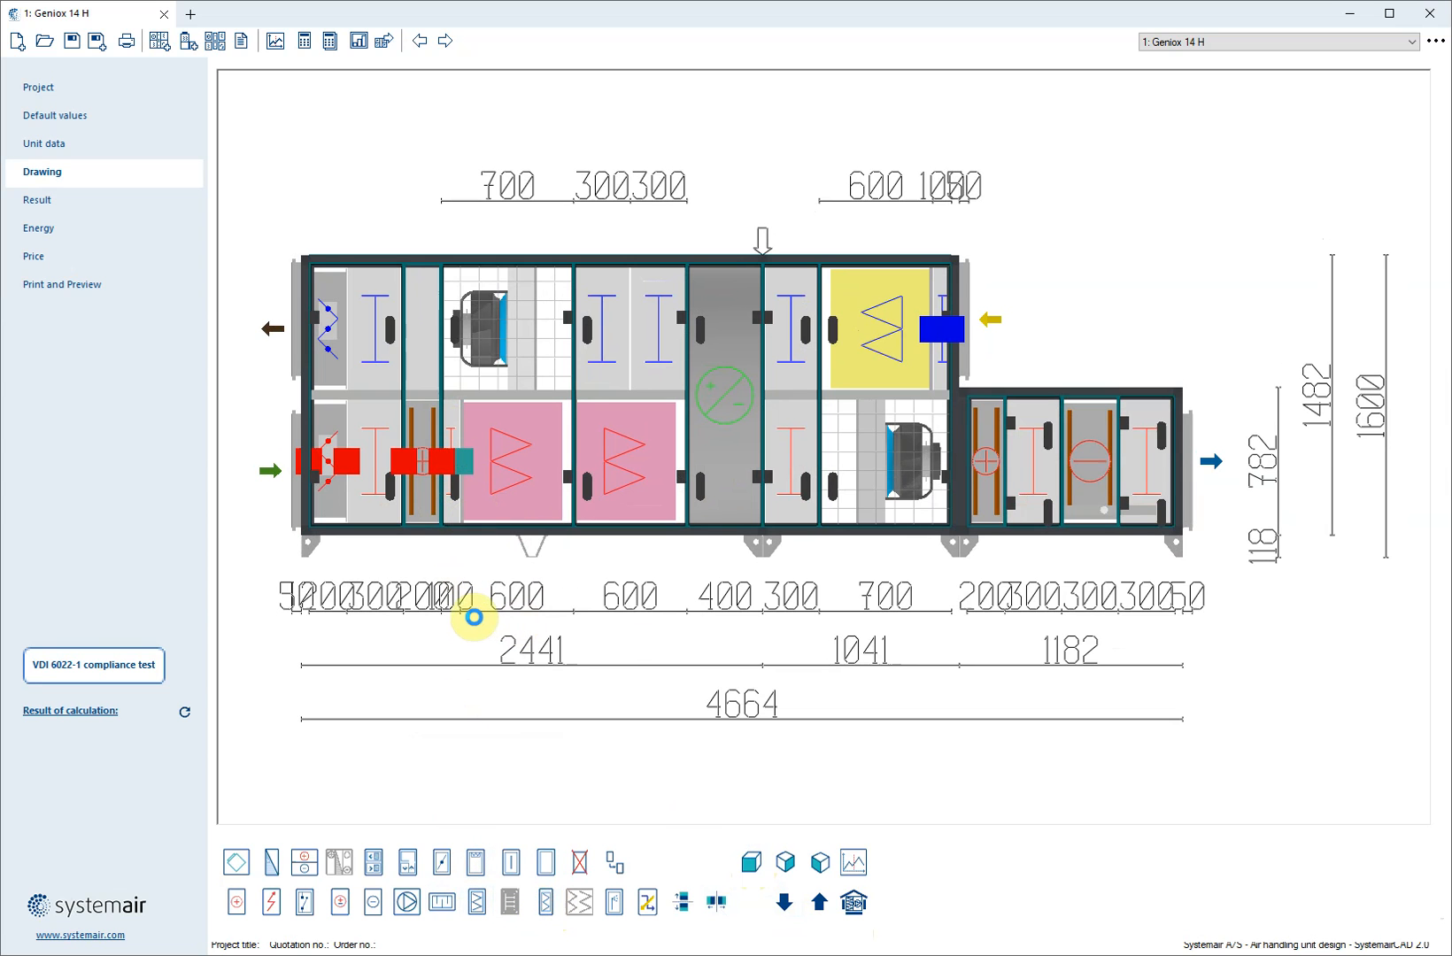
pyautogui.click(461, 446)
# Run the VDI 6022-1 compliance test on the unit with the added supply filters
pyautogui.click(528, 456)
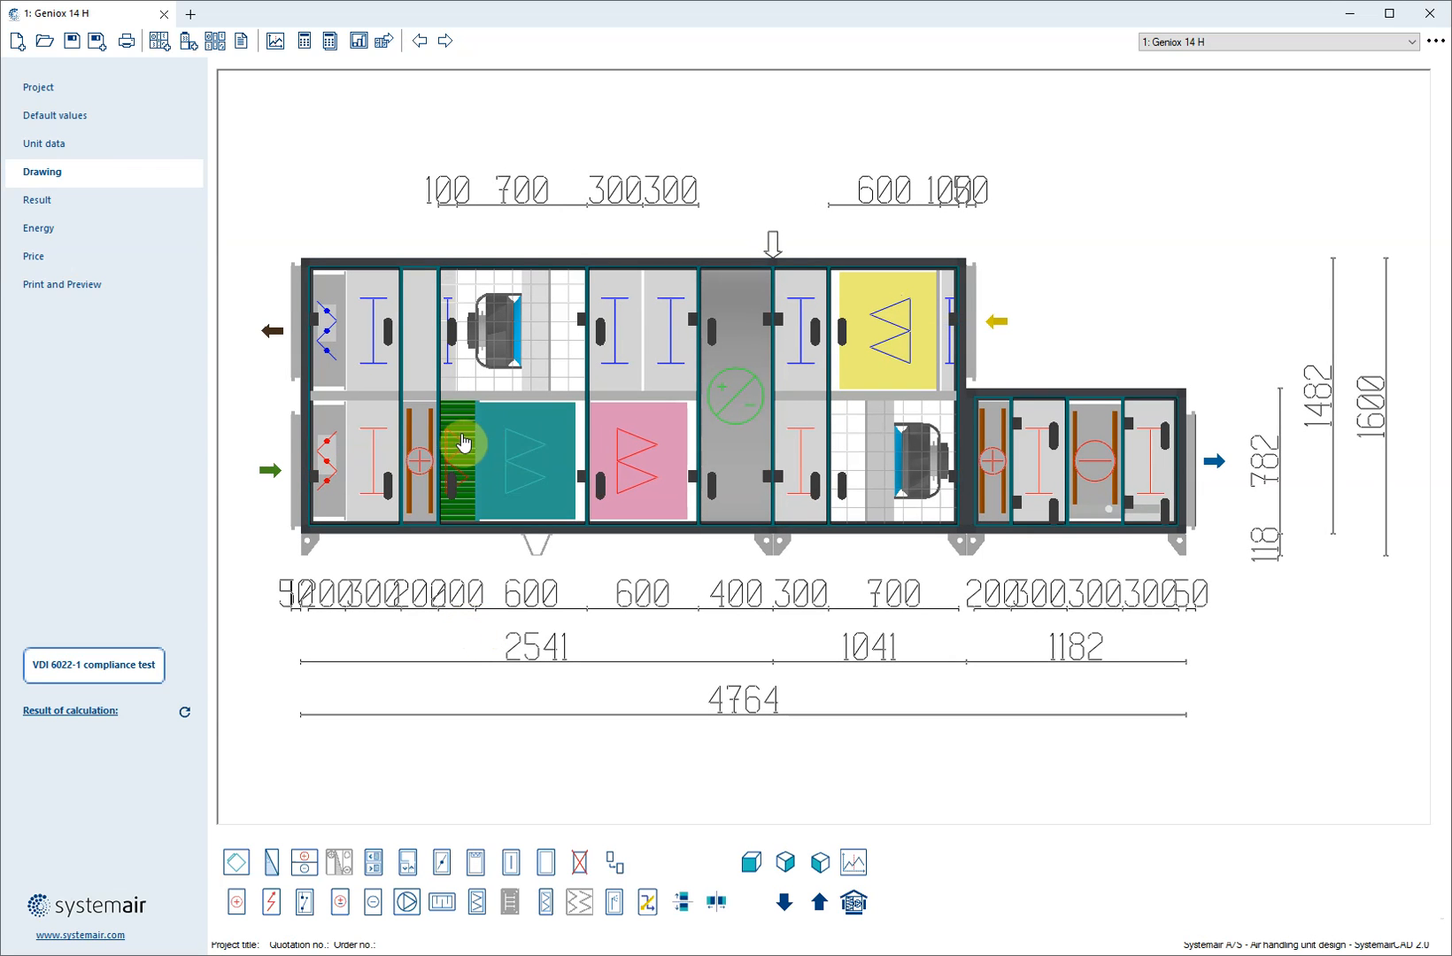
pyautogui.click(637, 460)
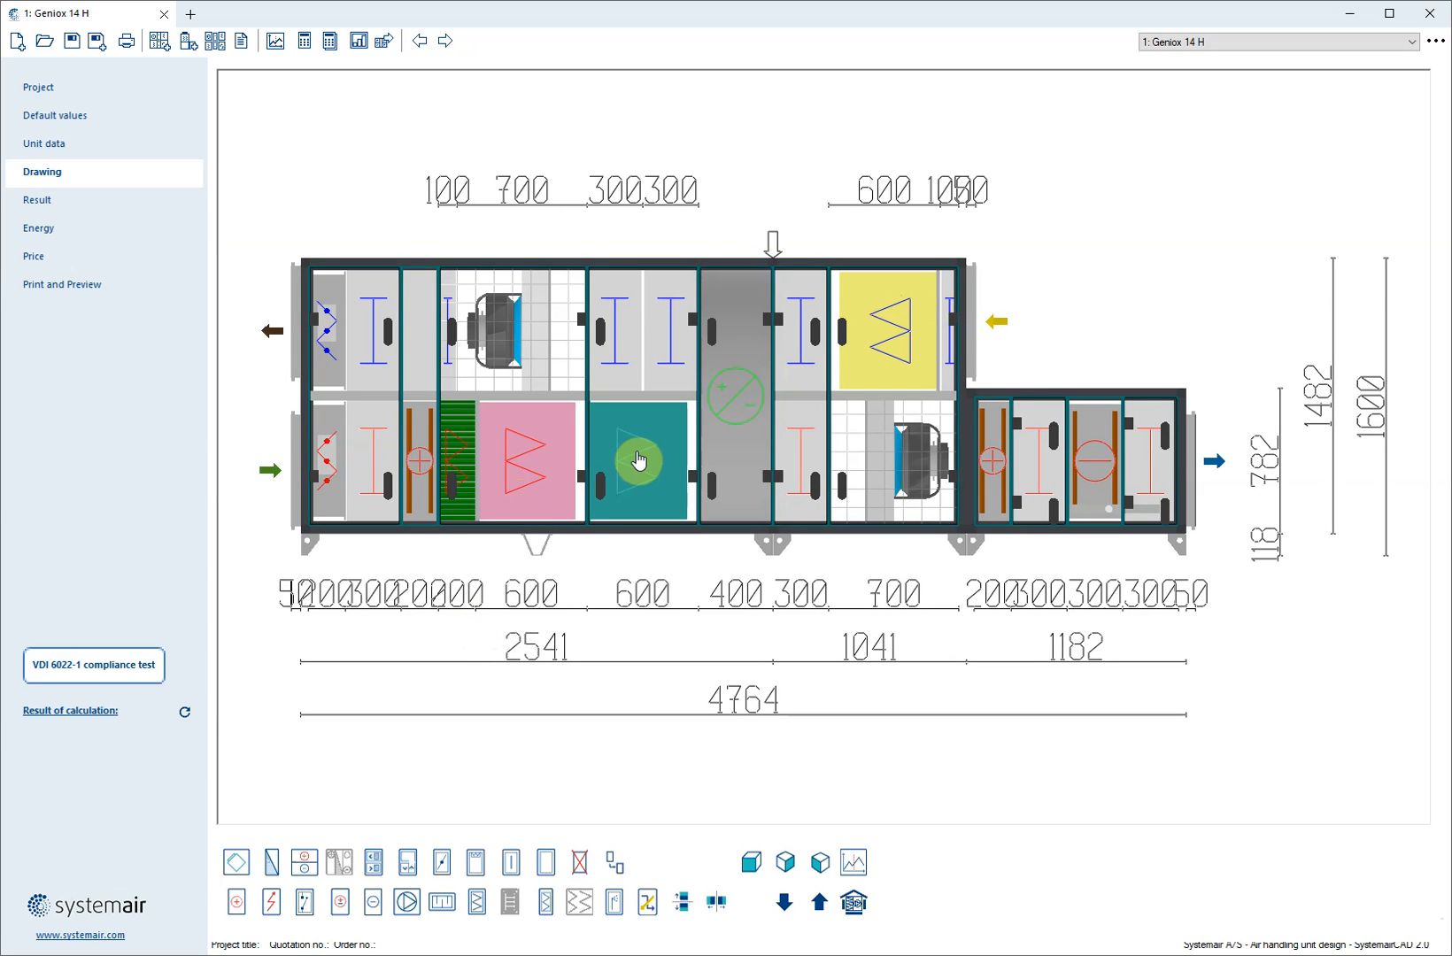
pyautogui.click(141, 673)
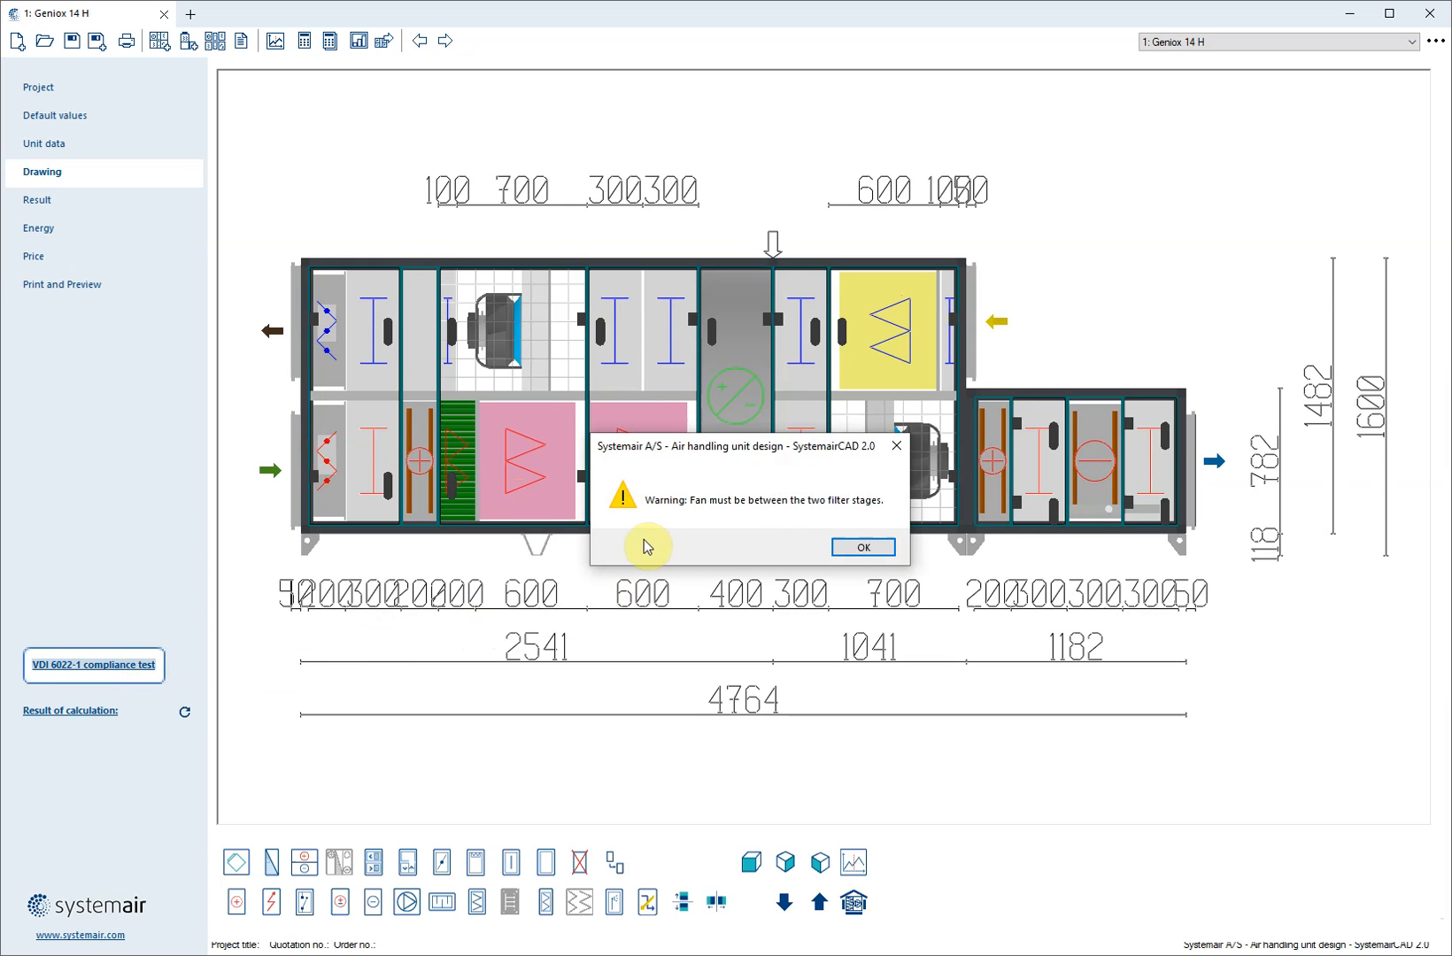
pyautogui.click(863, 551)
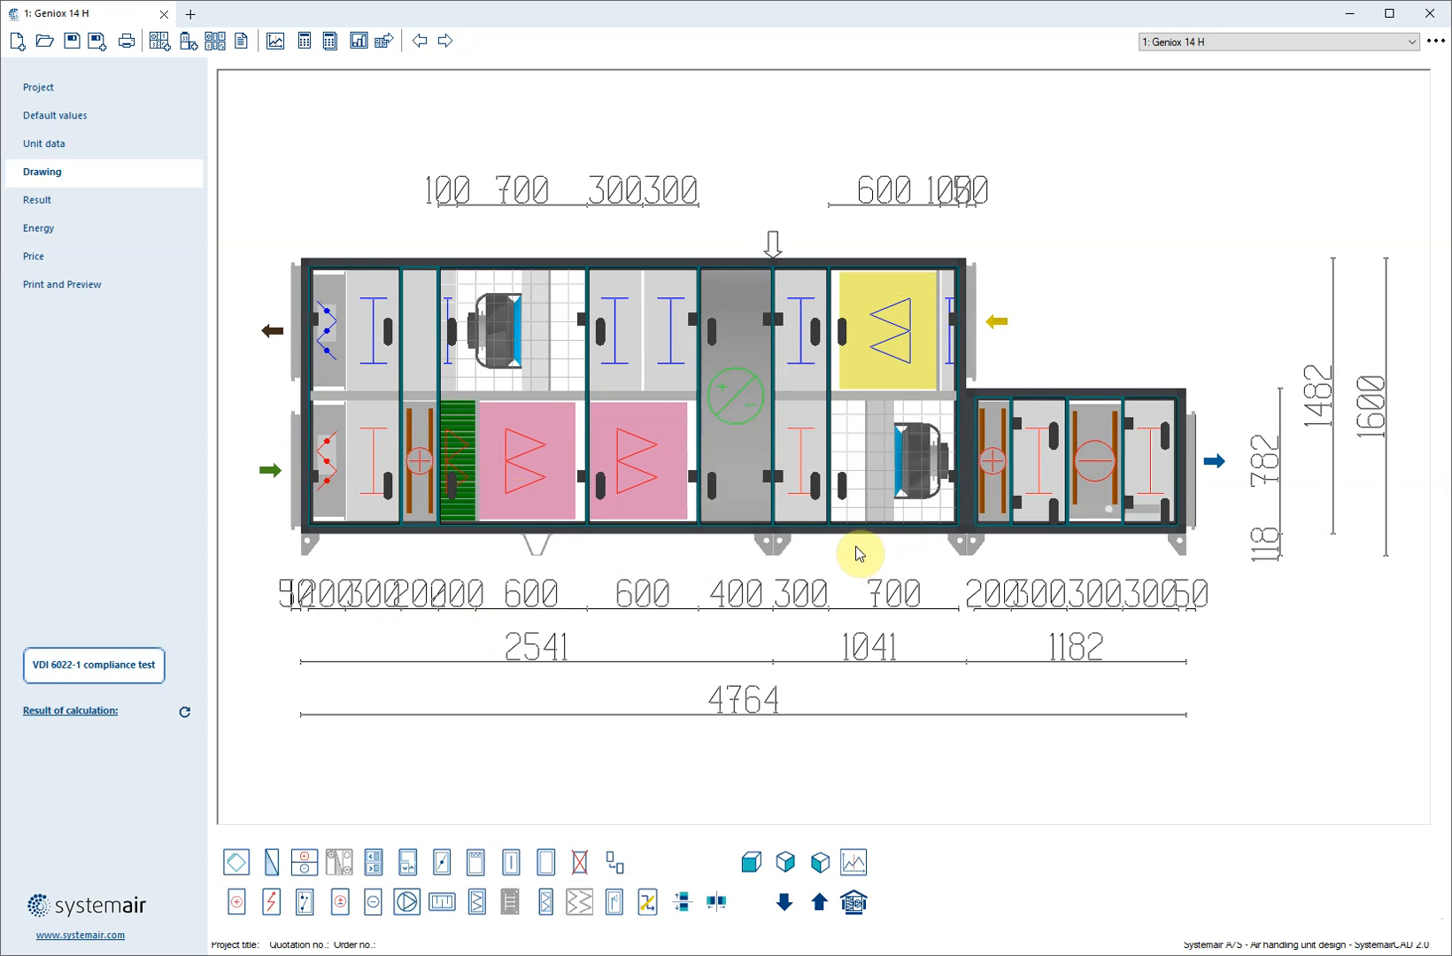
# Move the second supply filter from before the heat recovery rotor to directly after the heating coil downstream of the supply fan
pyautogui.click(644, 476)
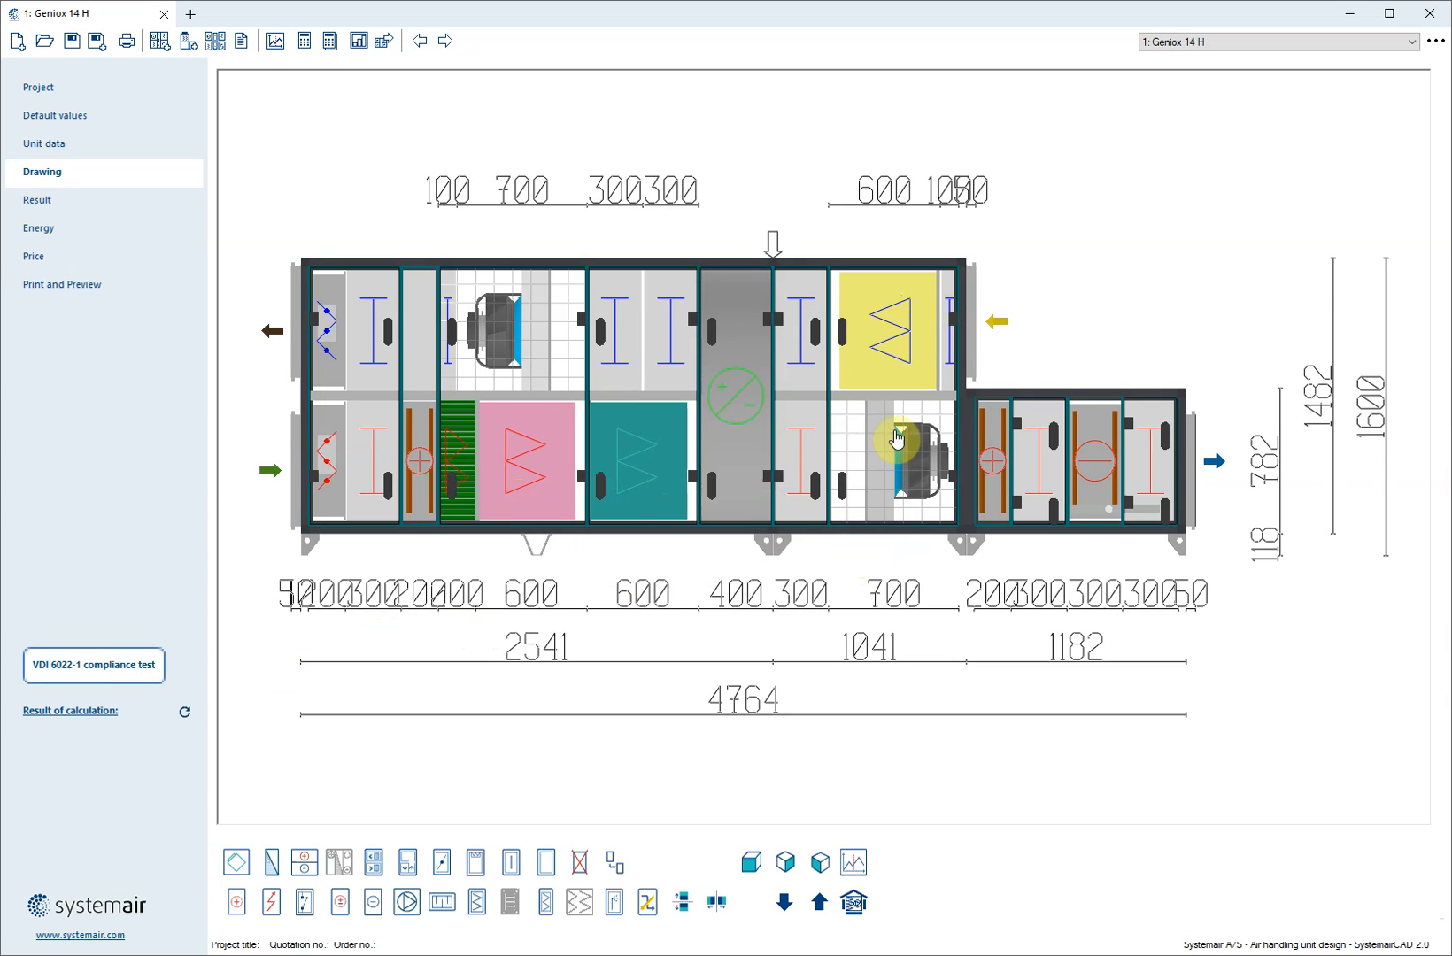
pyautogui.click(927, 463)
pyautogui.click(912, 456)
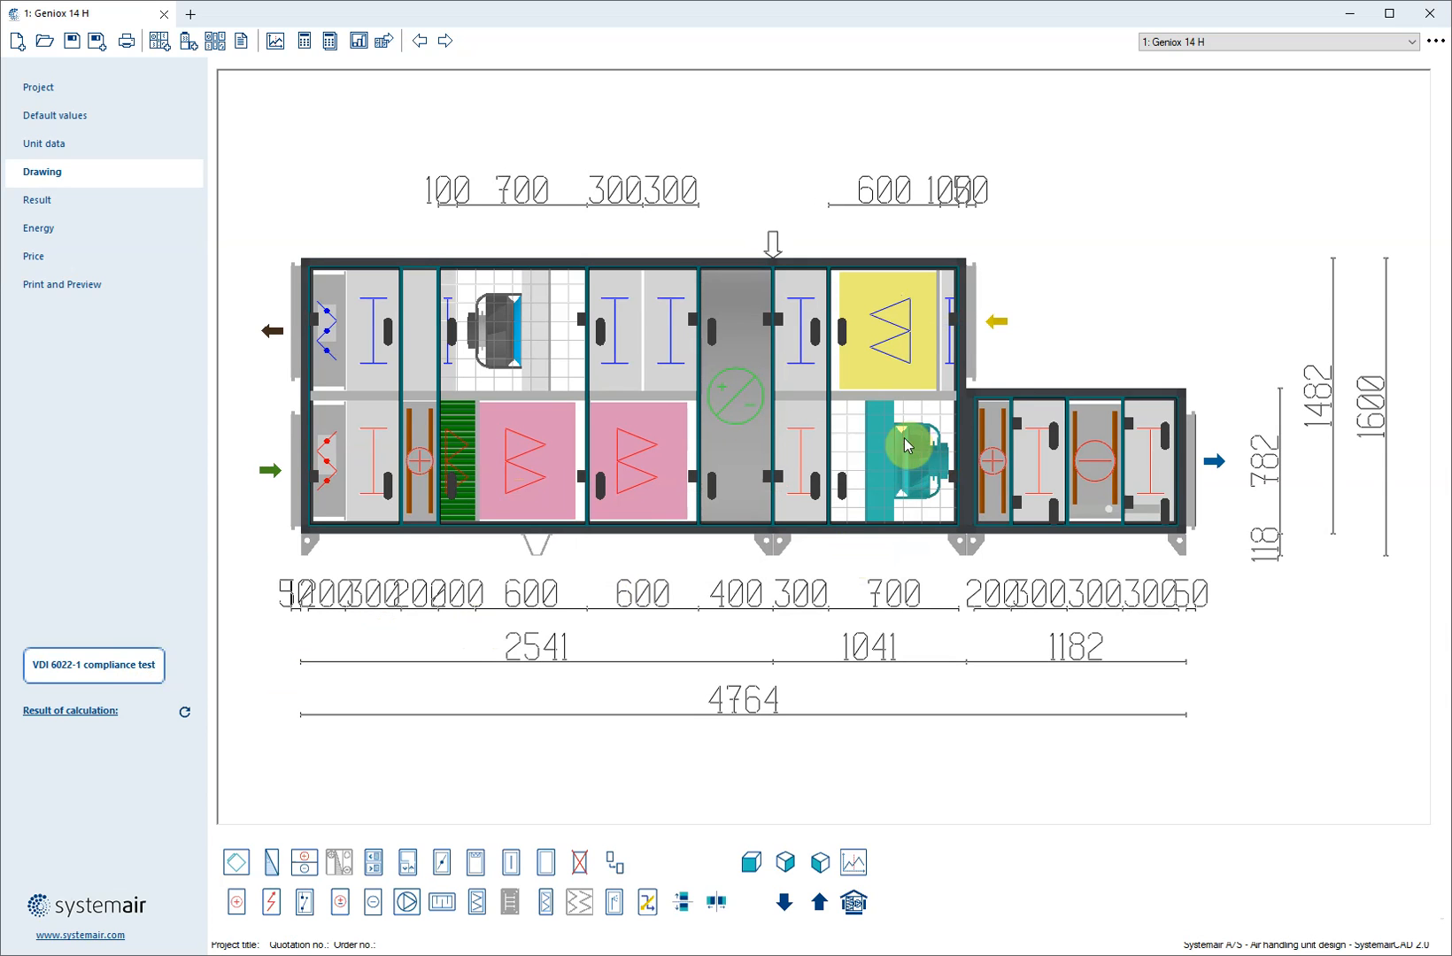
pyautogui.click(620, 456)
pyautogui.rightClick(622, 459)
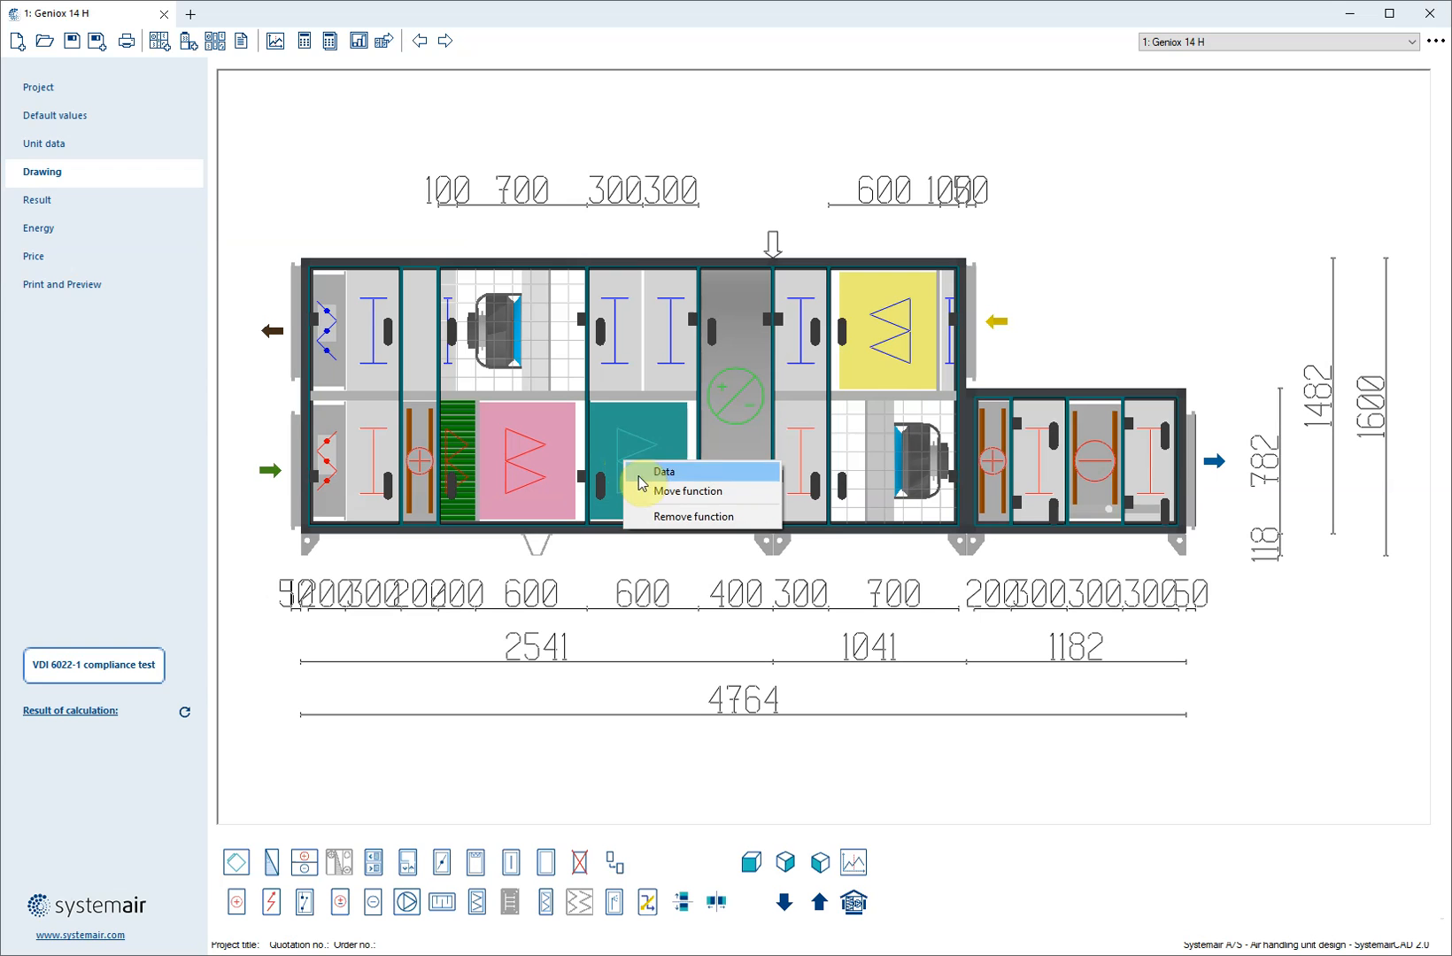
pyautogui.click(664, 491)
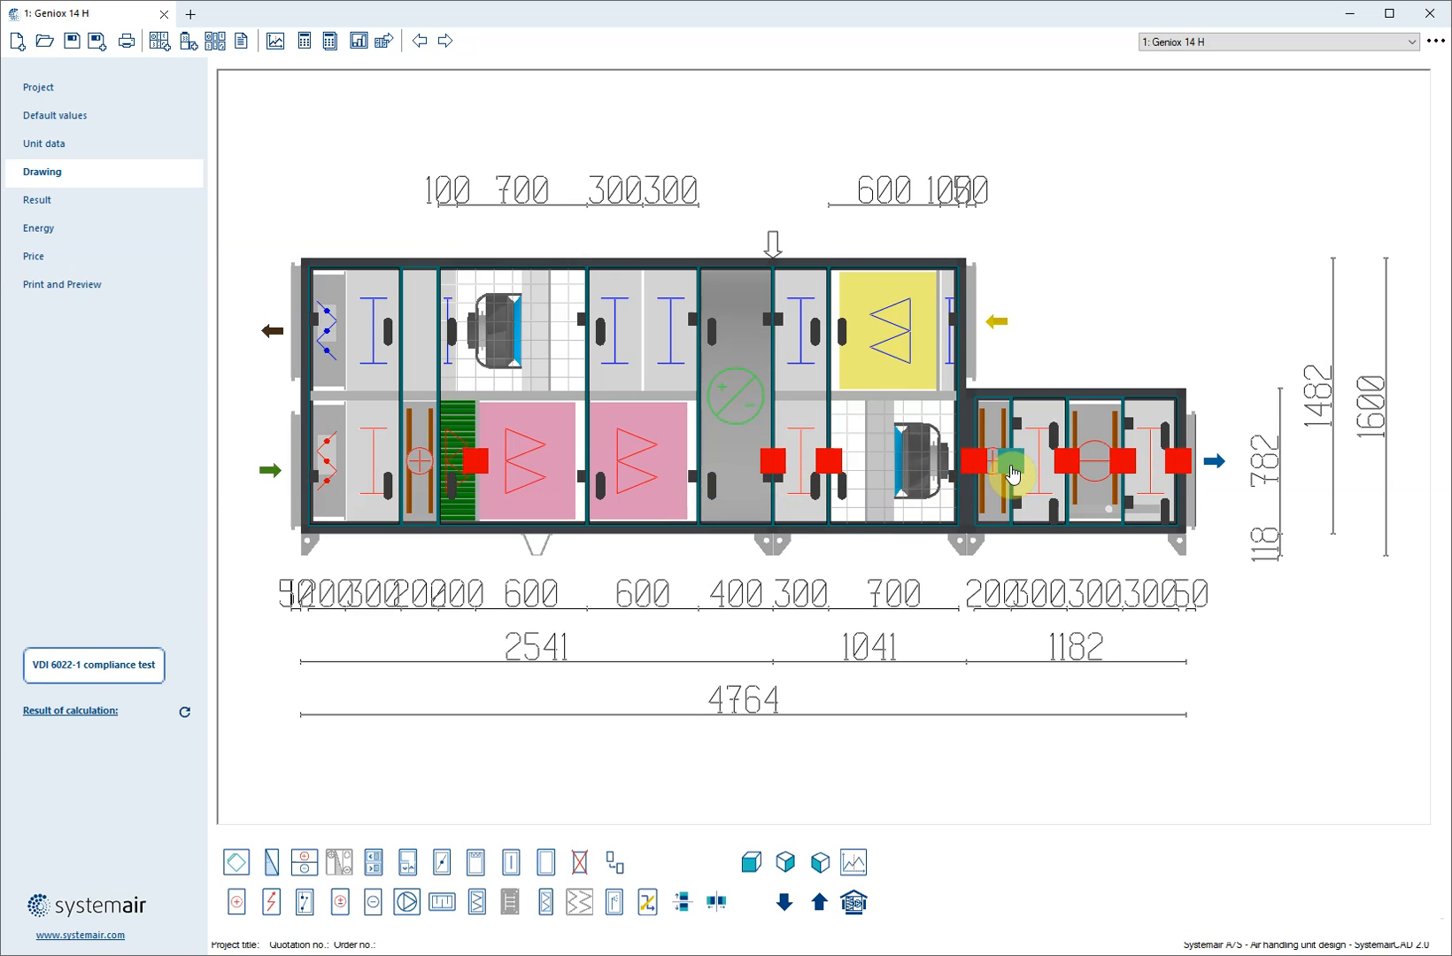
pyautogui.click(1018, 675)
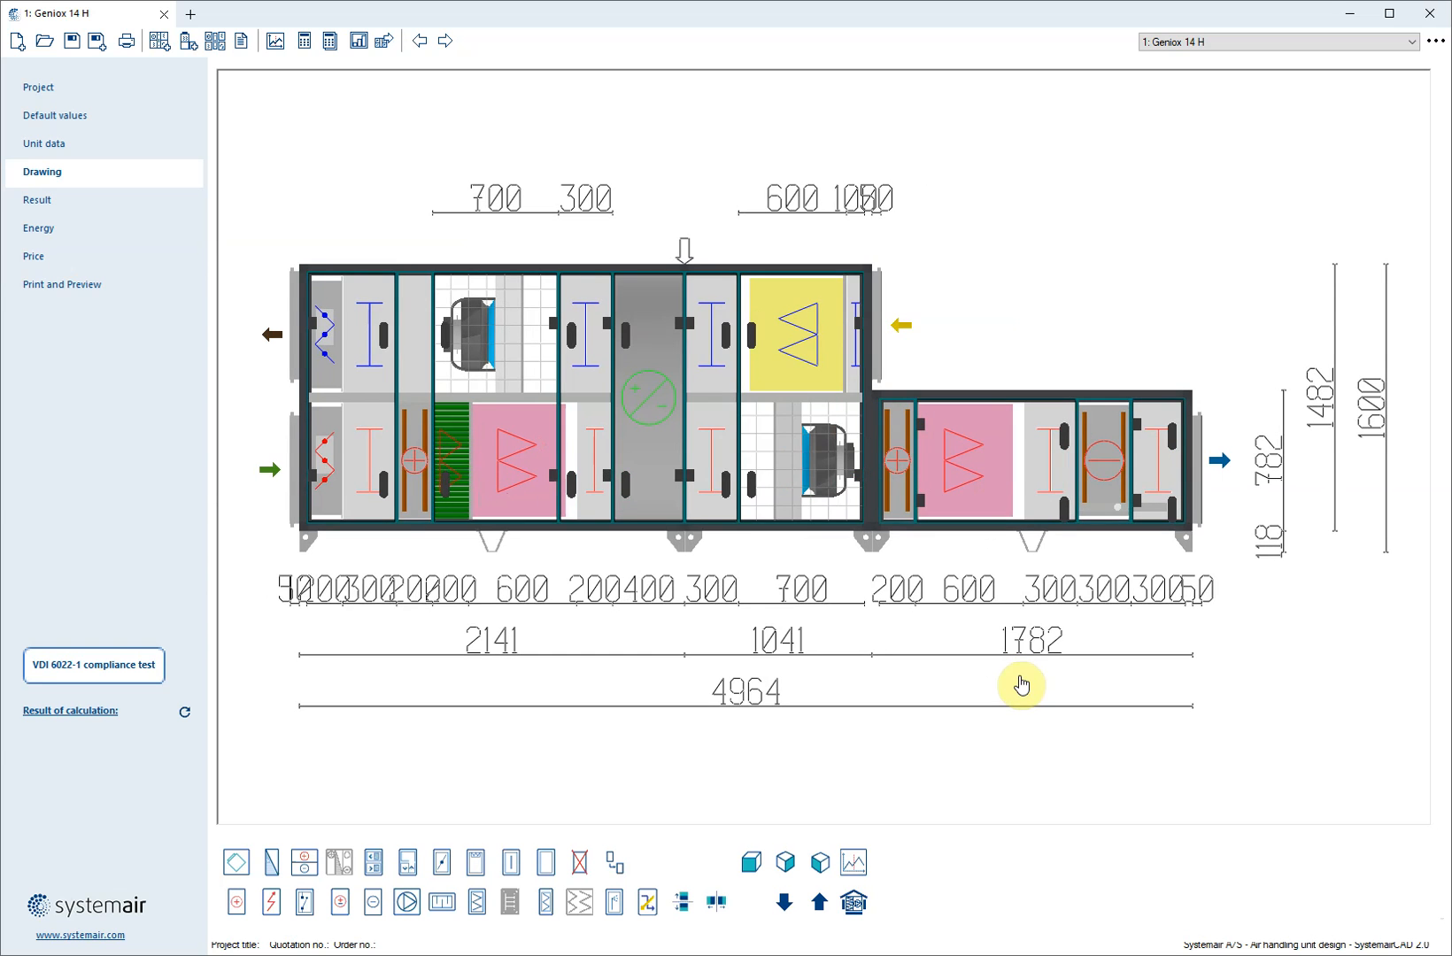
# Remove the inspection section between the relocated filter and the cooling coil, confirming the deletion
pyautogui.click(1110, 487)
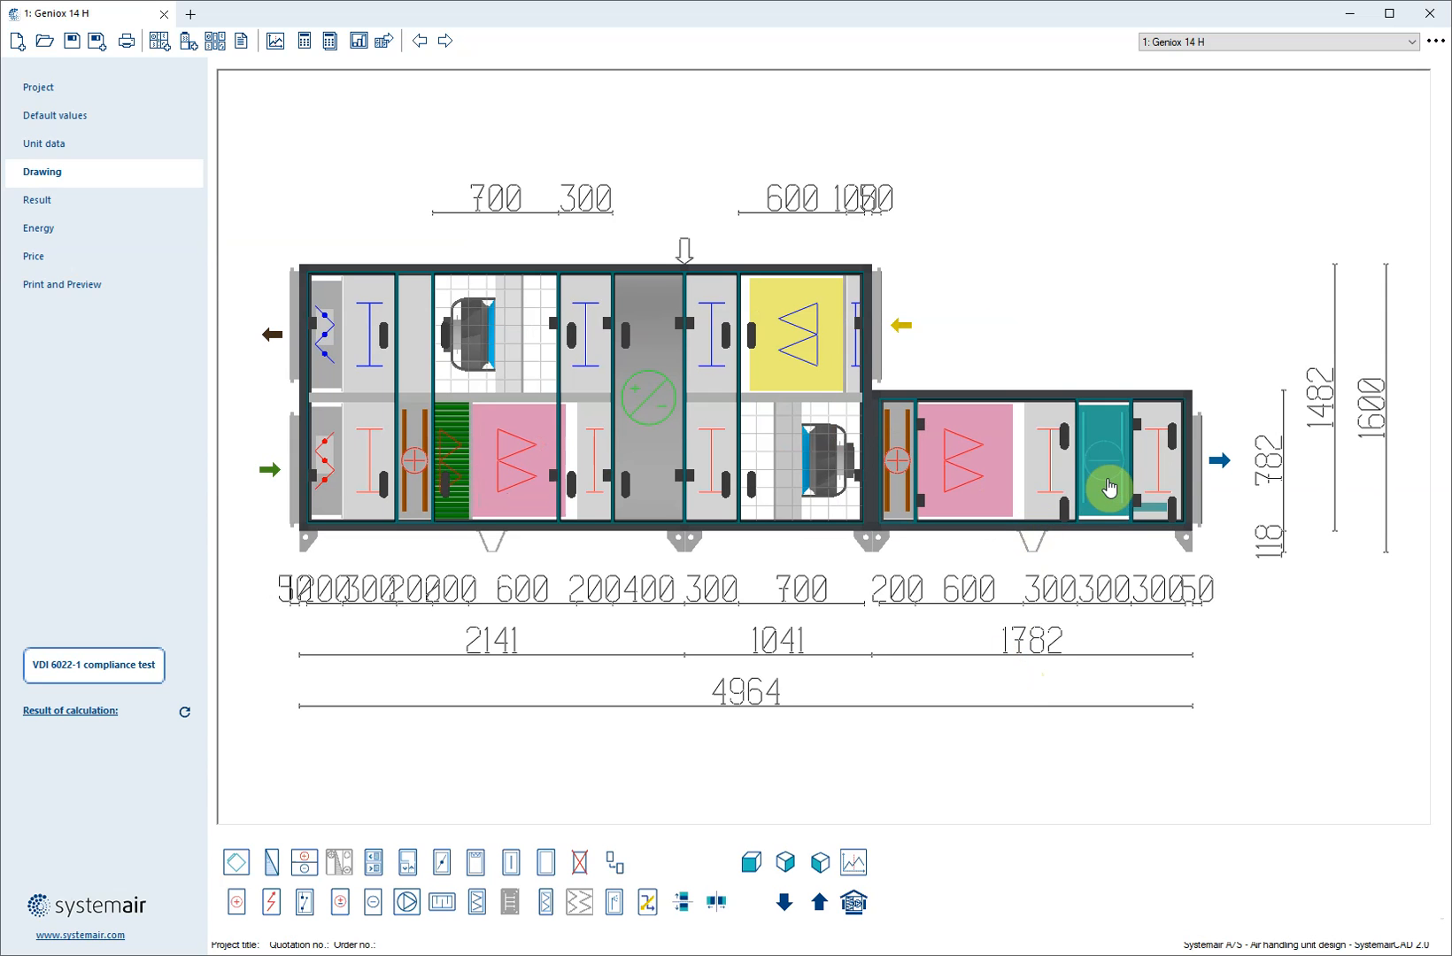
pyautogui.rightClick(1045, 457)
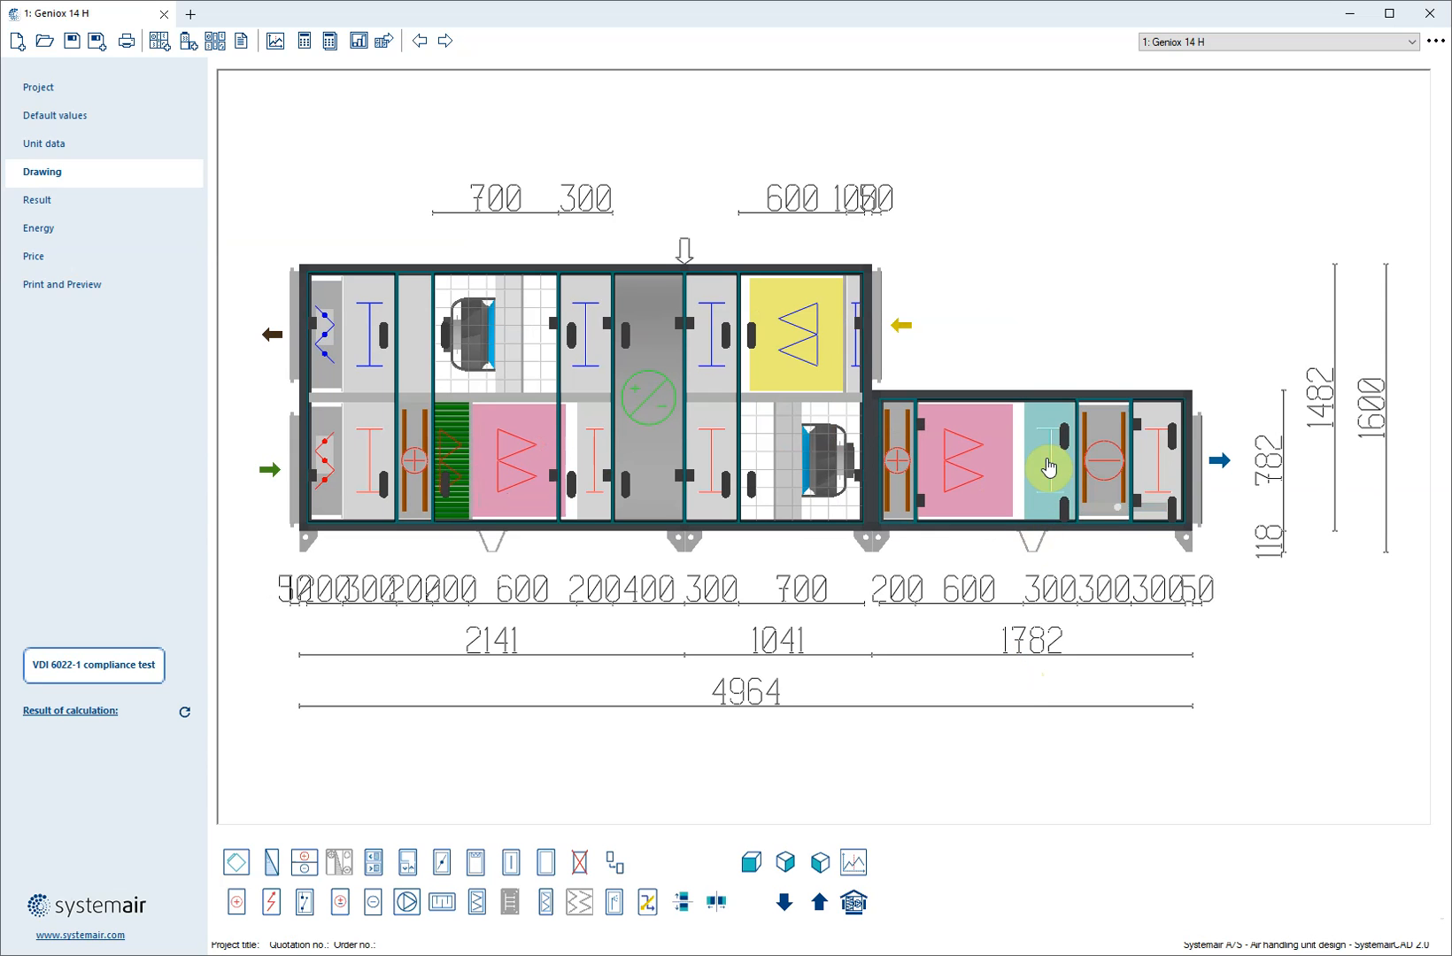
pyautogui.click(1072, 515)
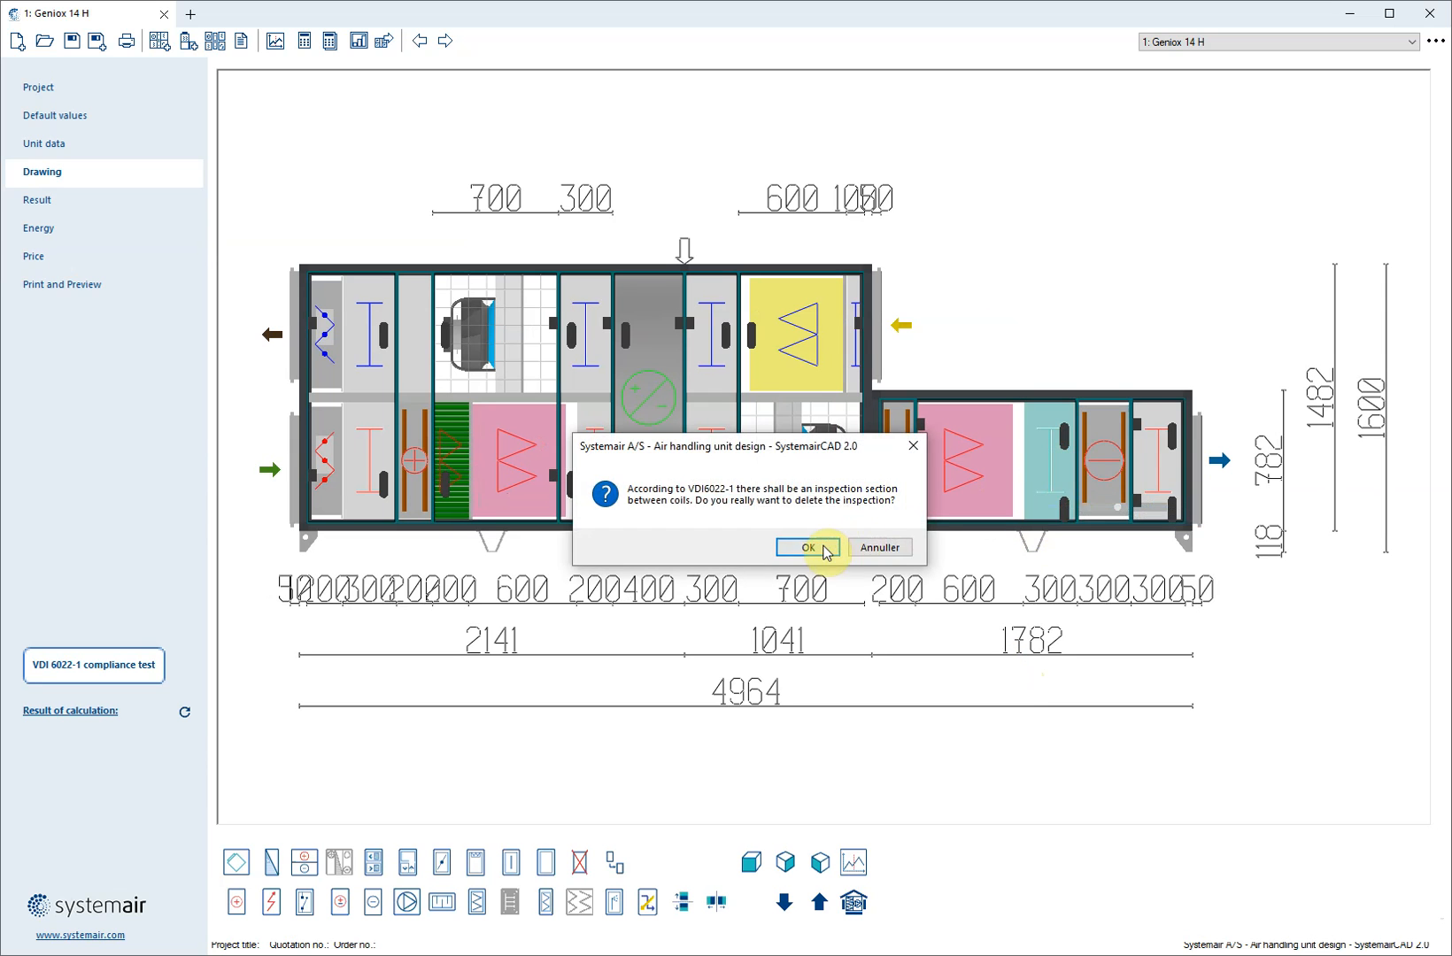
pyautogui.click(825, 545)
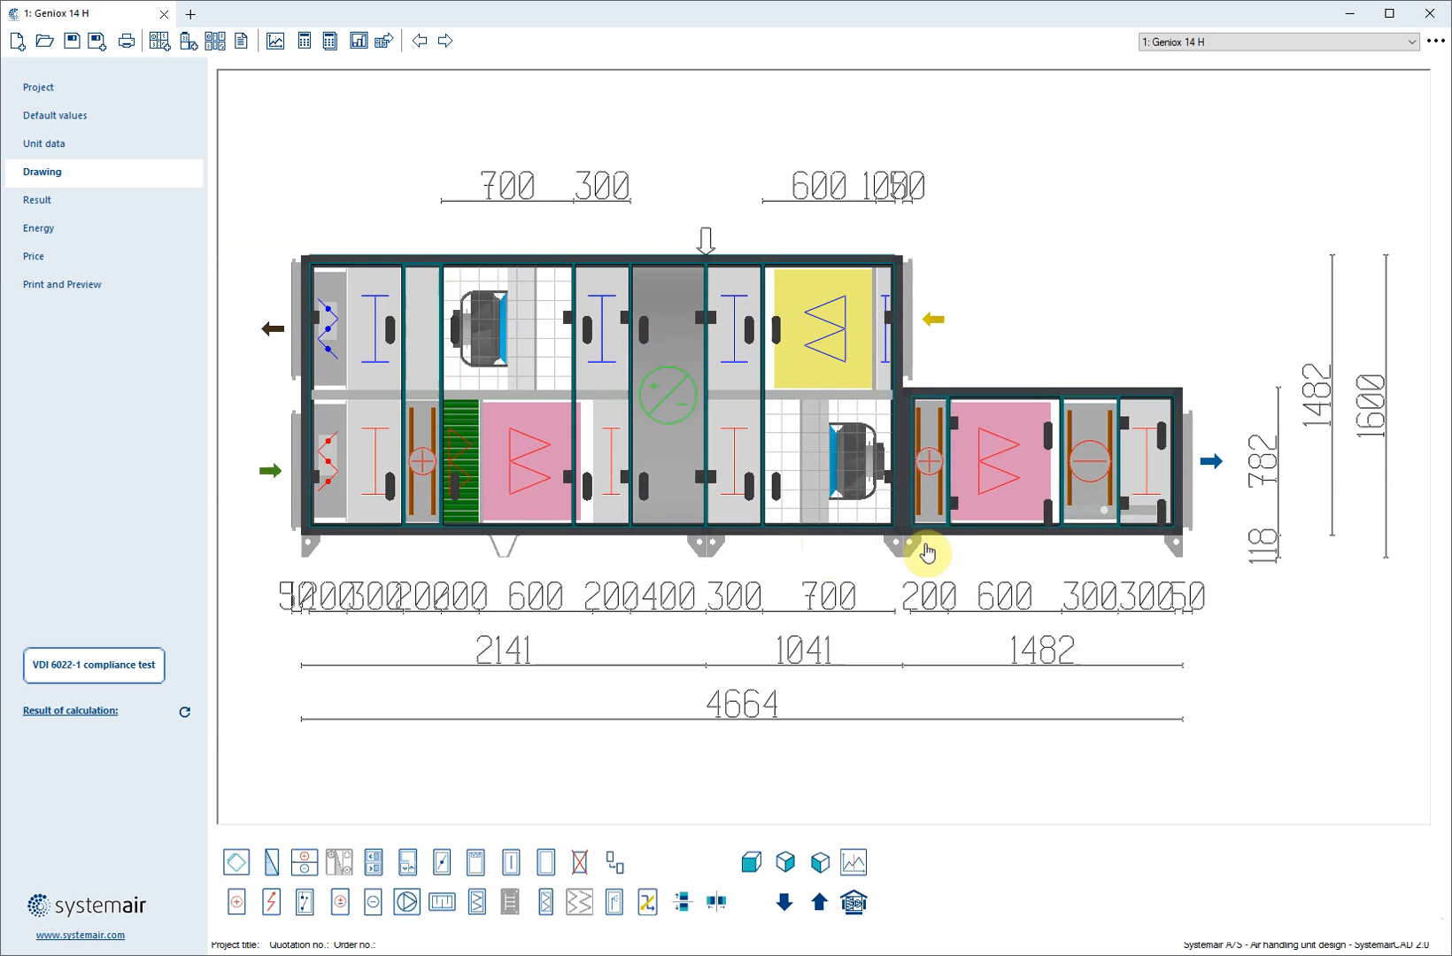
# Run the VDI 6022-1 compliance test on the unit with the filter placed between the heating and cooling coils
pyautogui.click(1078, 478)
pyautogui.click(951, 465)
pyautogui.click(1023, 457)
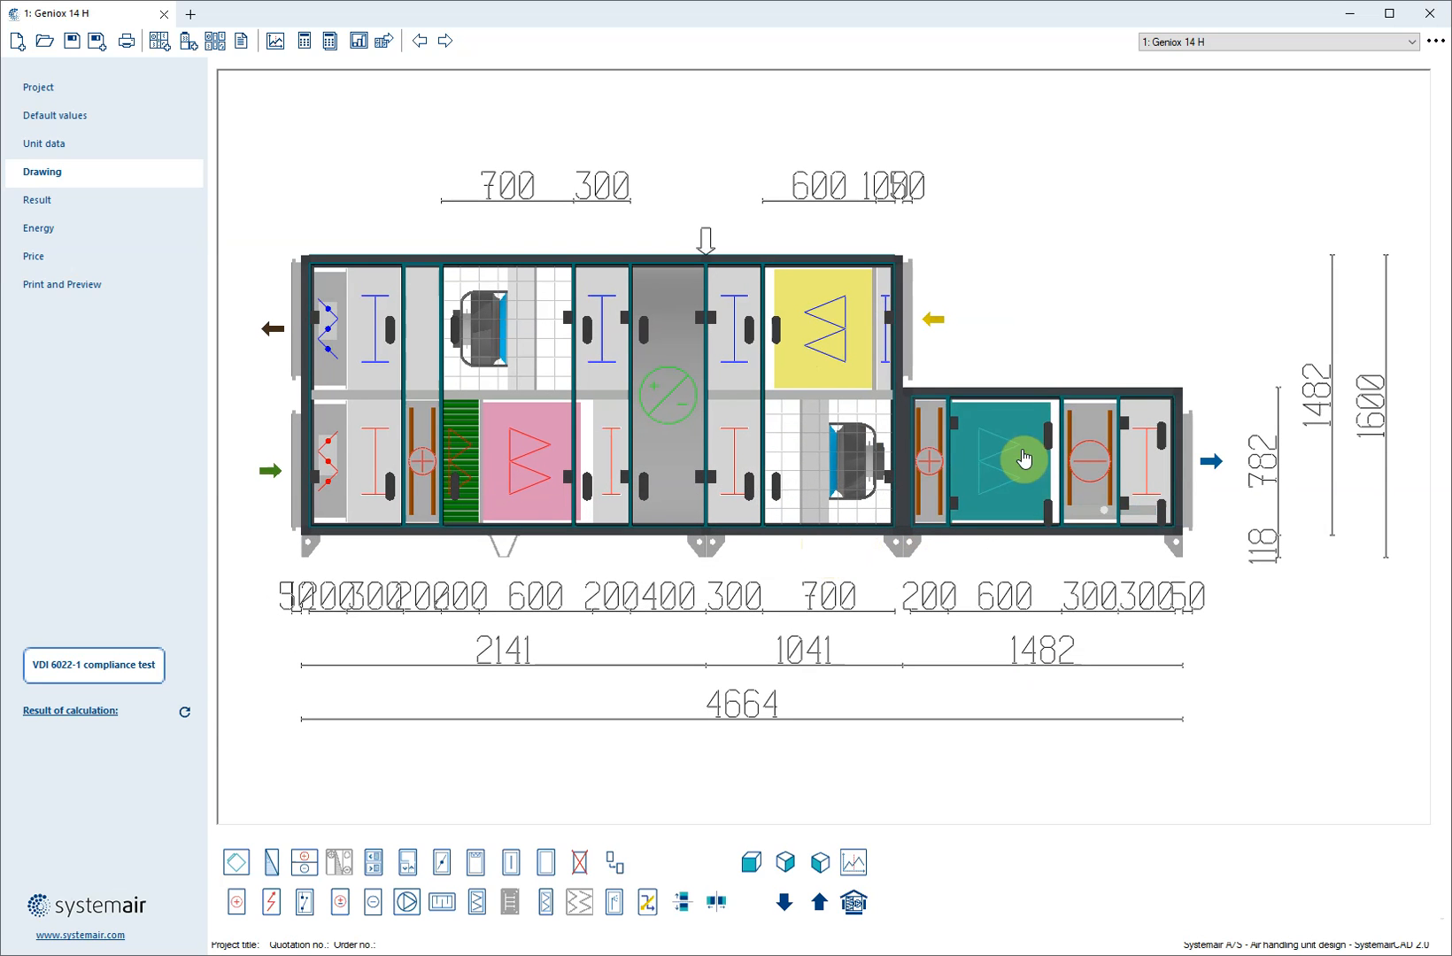
pyautogui.click(123, 671)
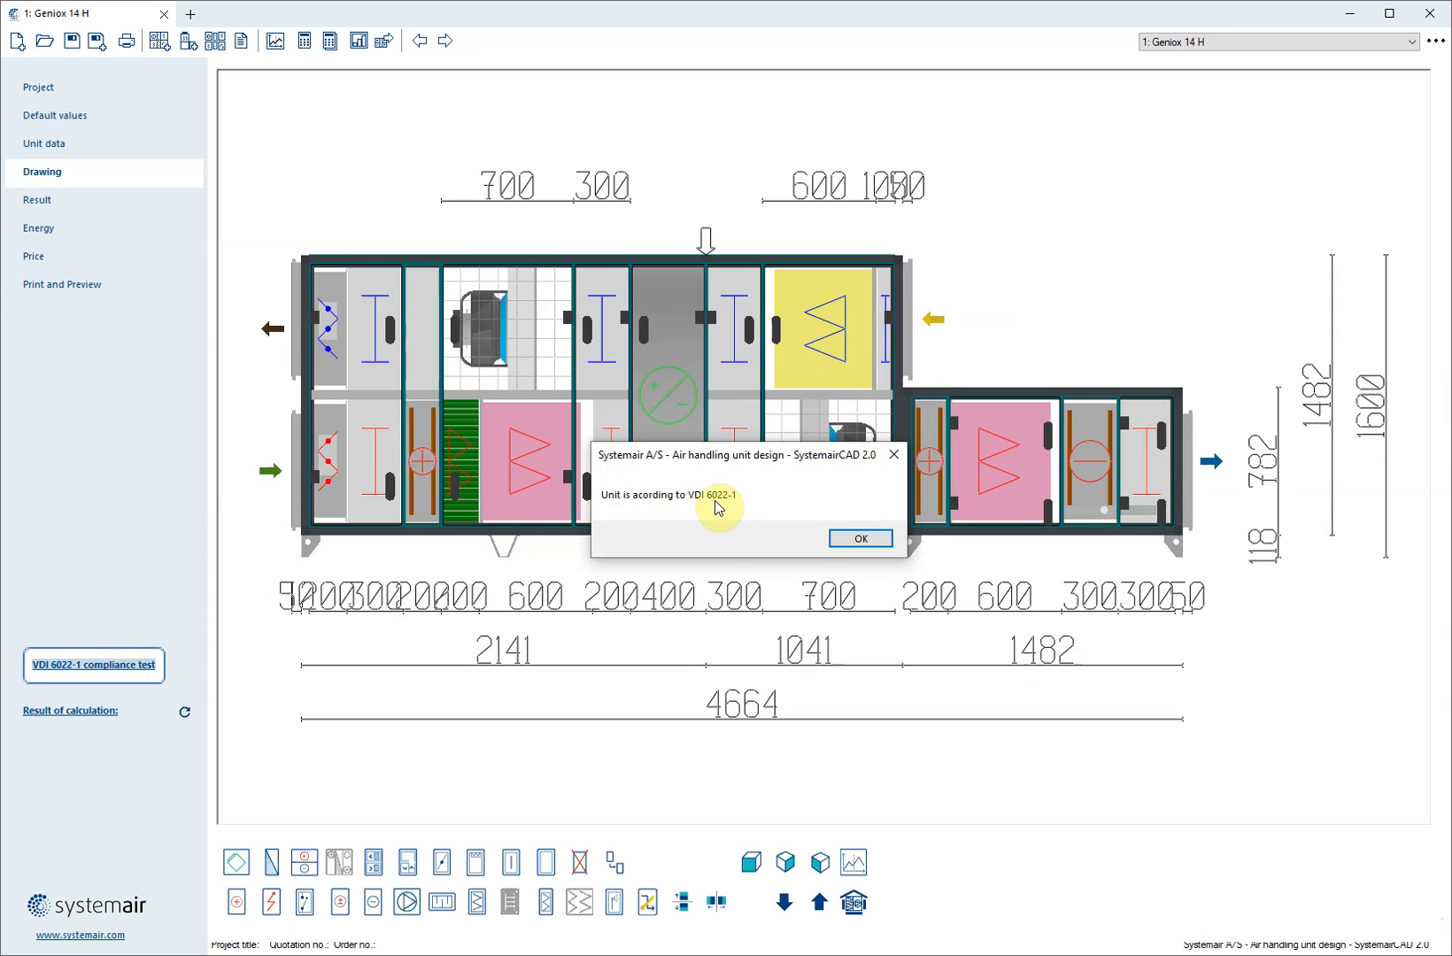
pyautogui.click(863, 538)
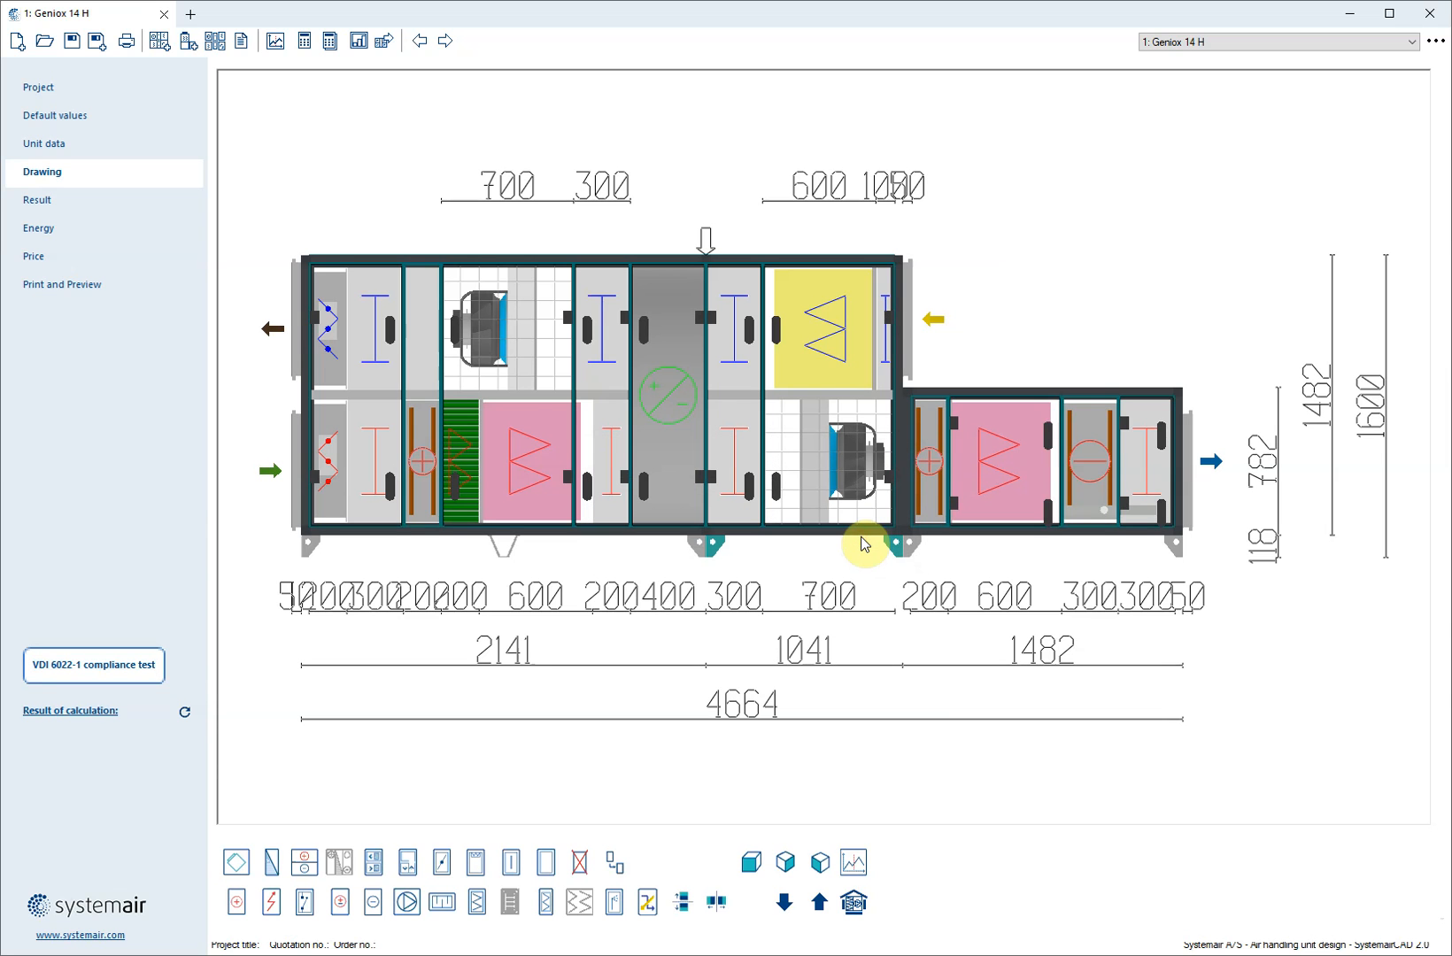
# Remove the inspection section between the supply inlet damper and the first heating coil
pyautogui.rightClick(381, 467)
pyautogui.click(405, 510)
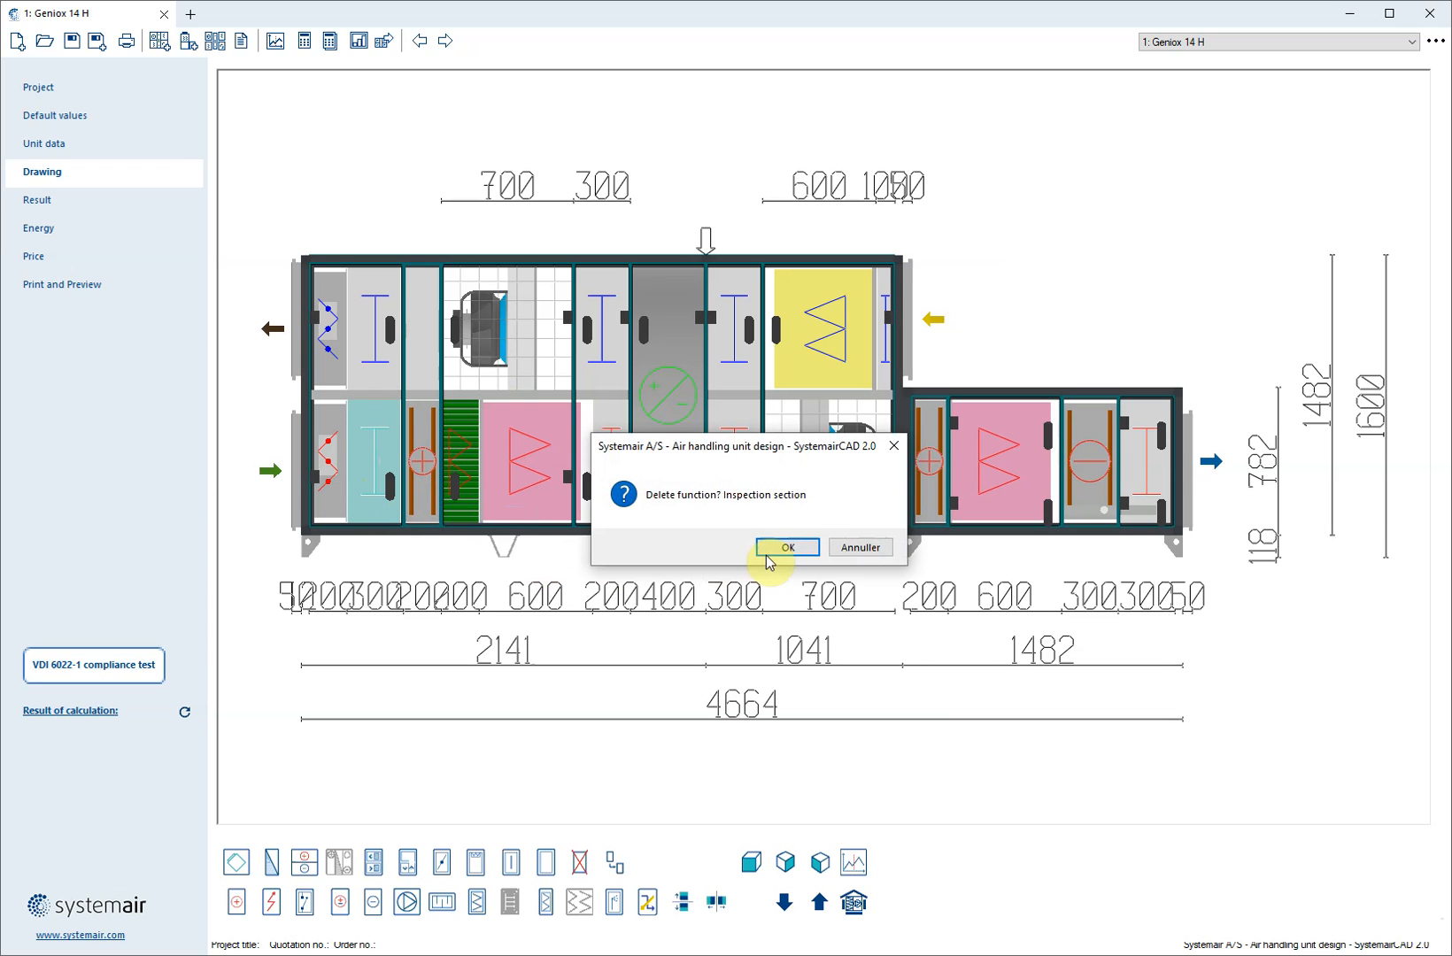
pyautogui.click(779, 547)
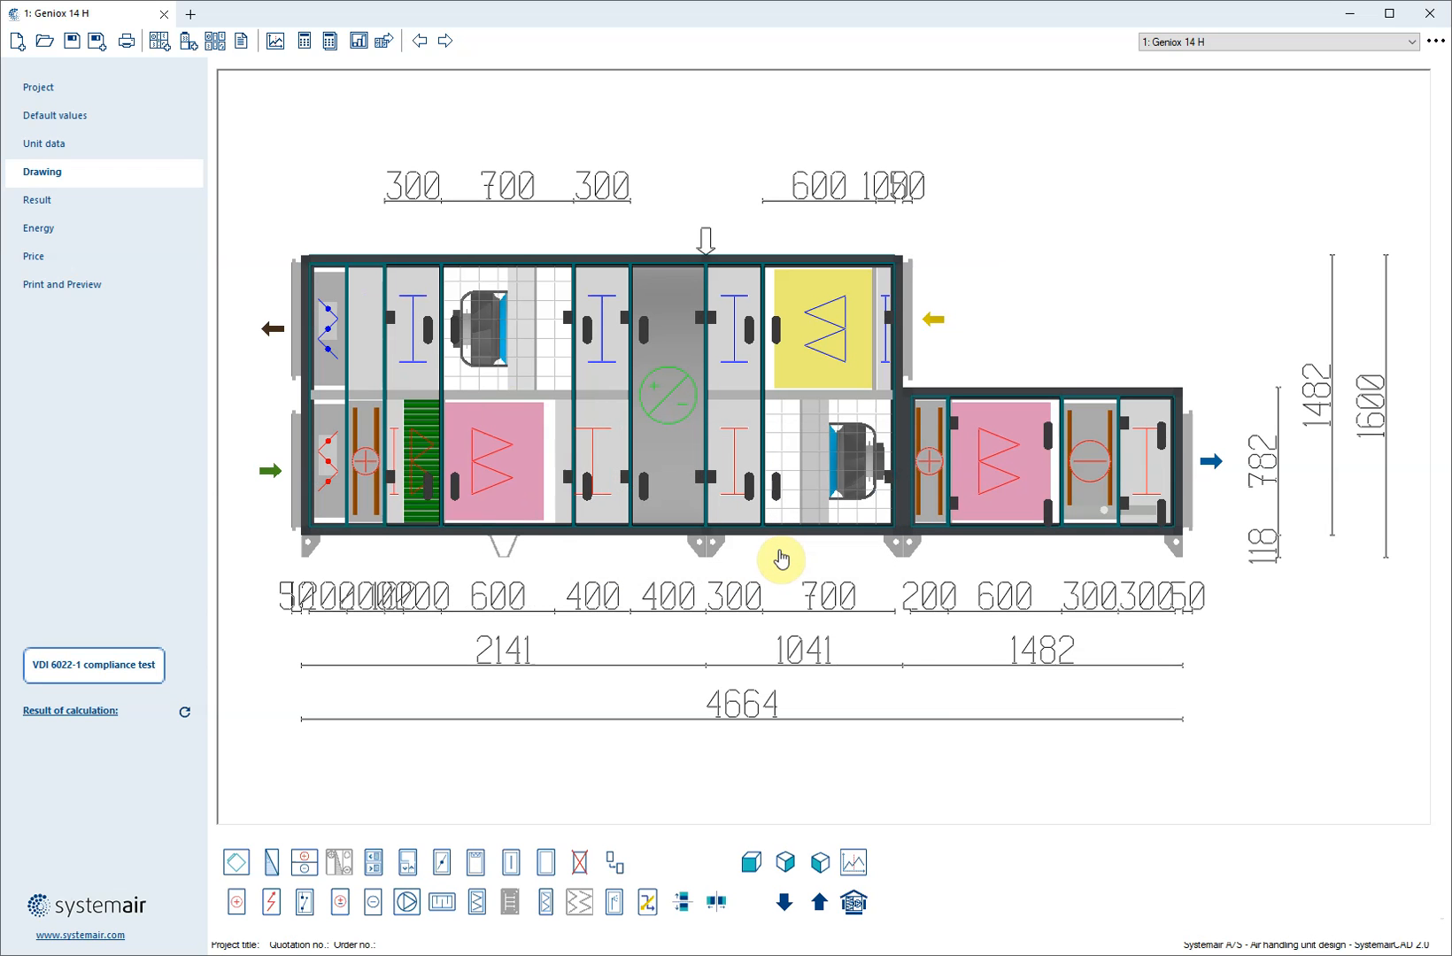
# Calculate the unit, accepting the automatic insertion of empty sections, and review the calculation results and remarks
pyautogui.click(354, 487)
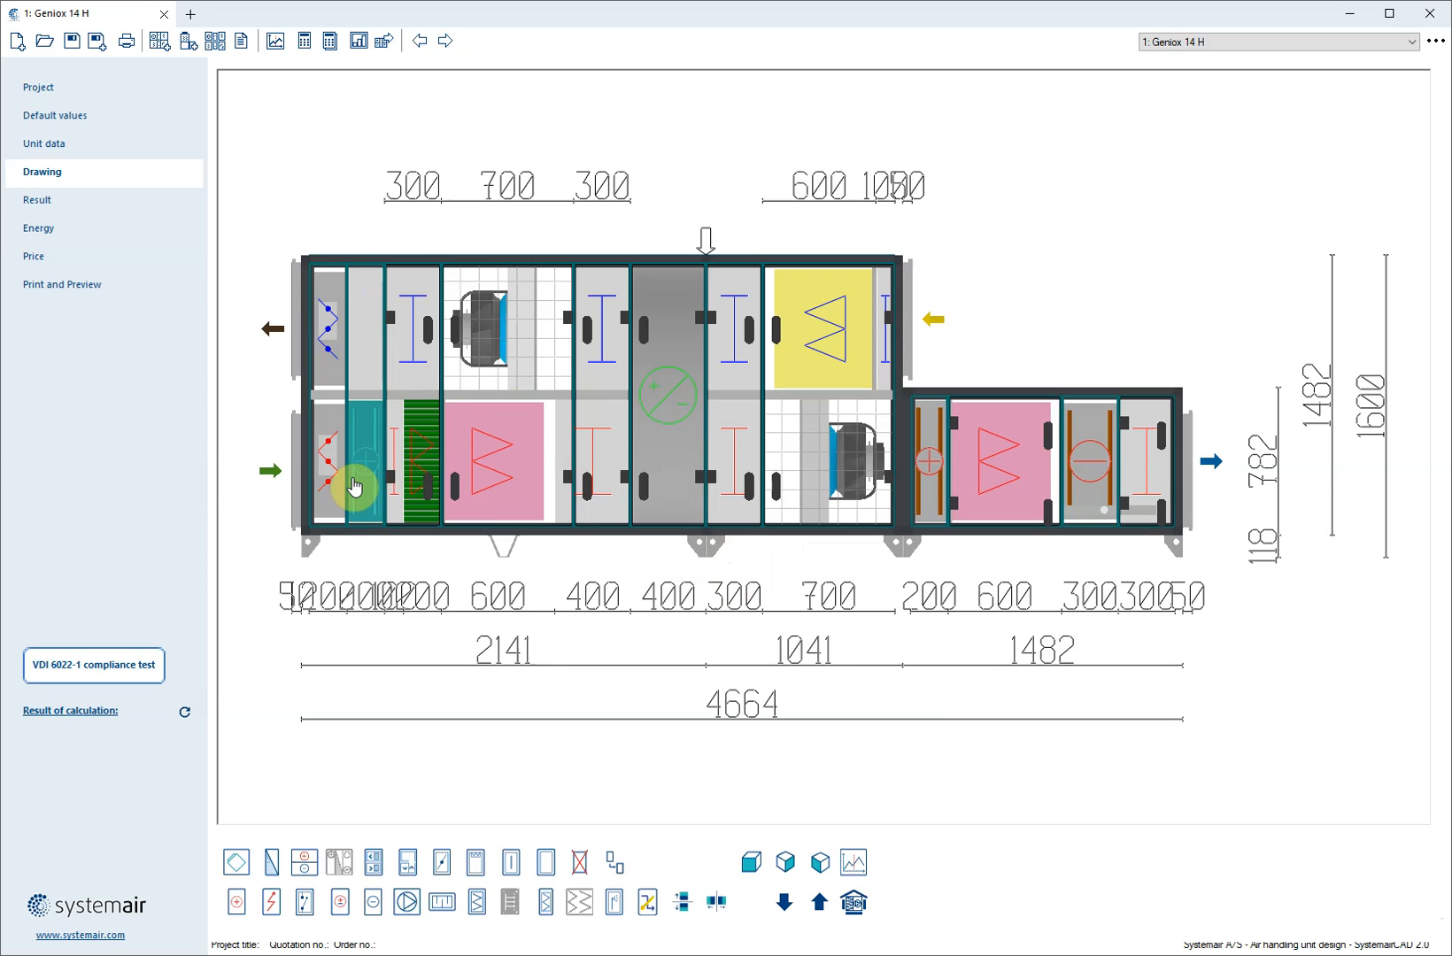
pyautogui.click(48, 200)
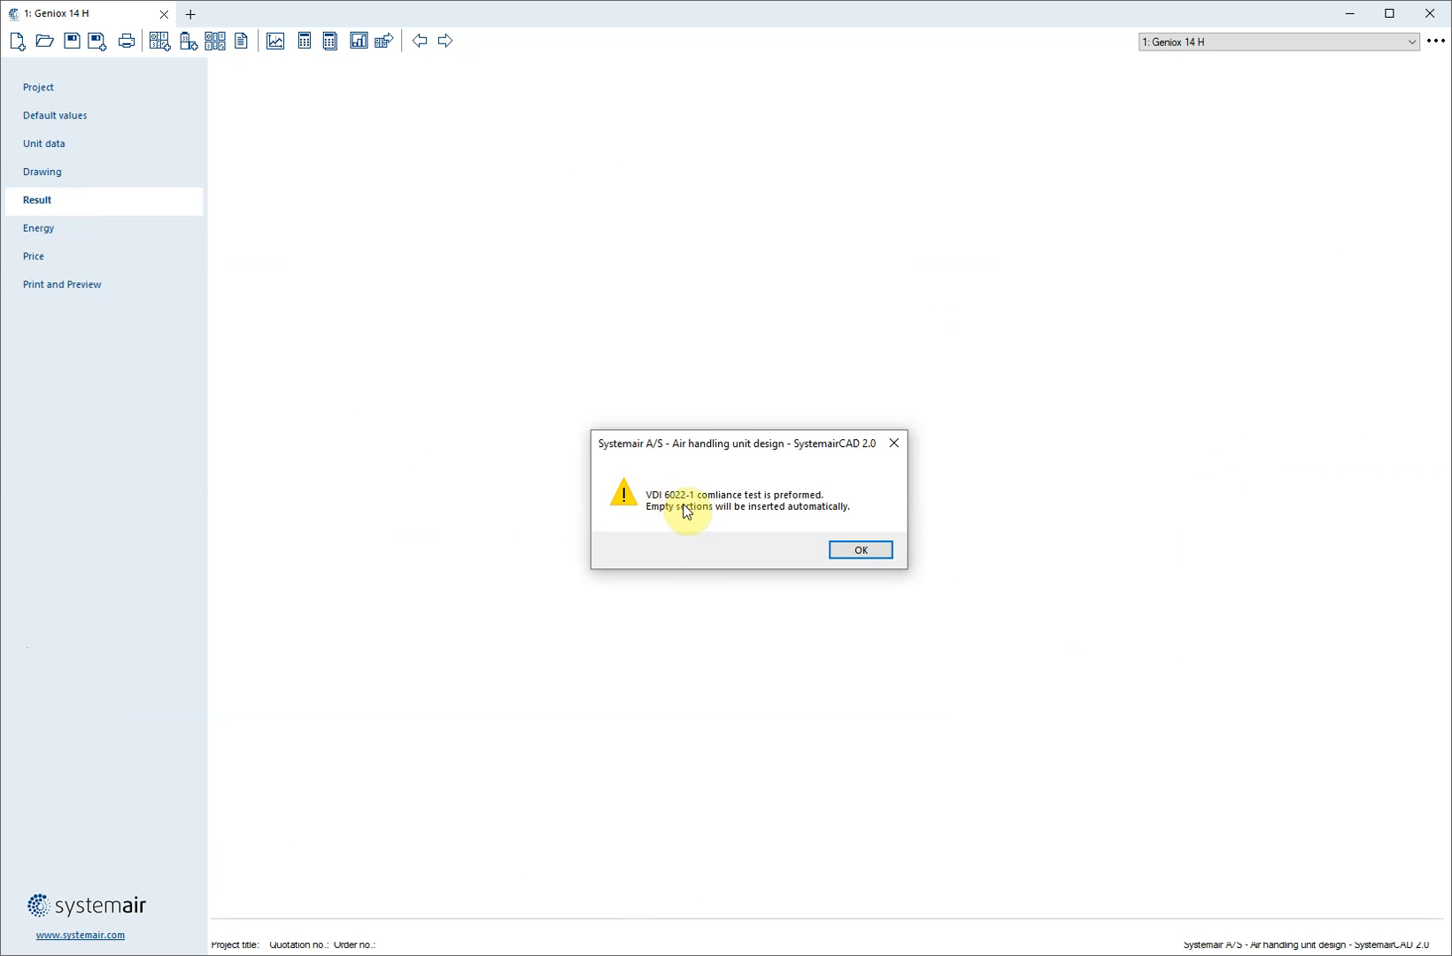
pyautogui.click(862, 551)
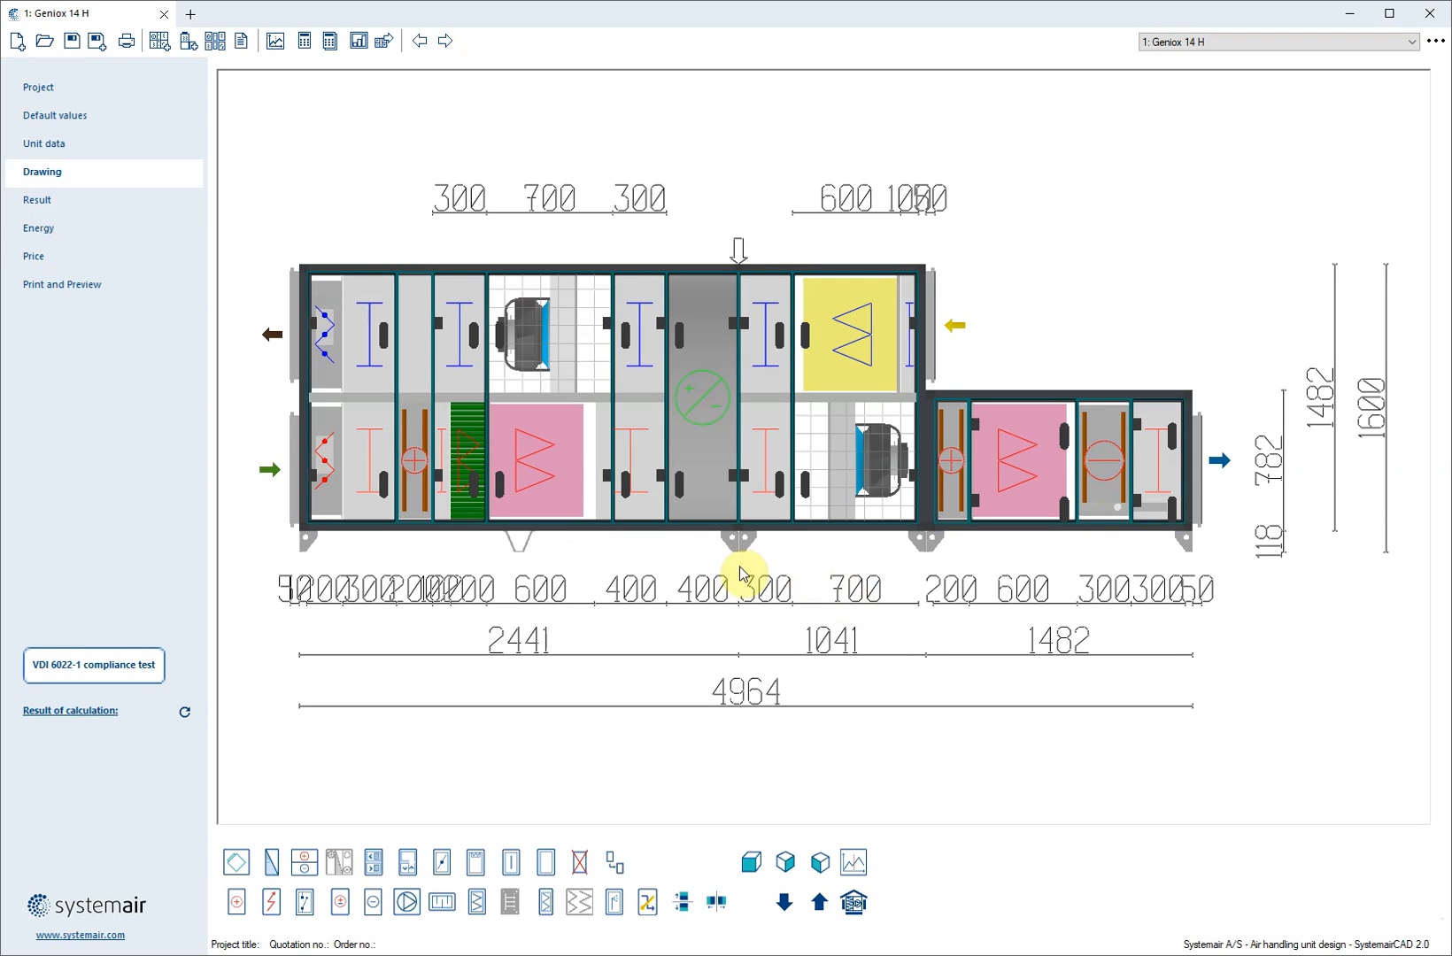
pyautogui.click(379, 493)
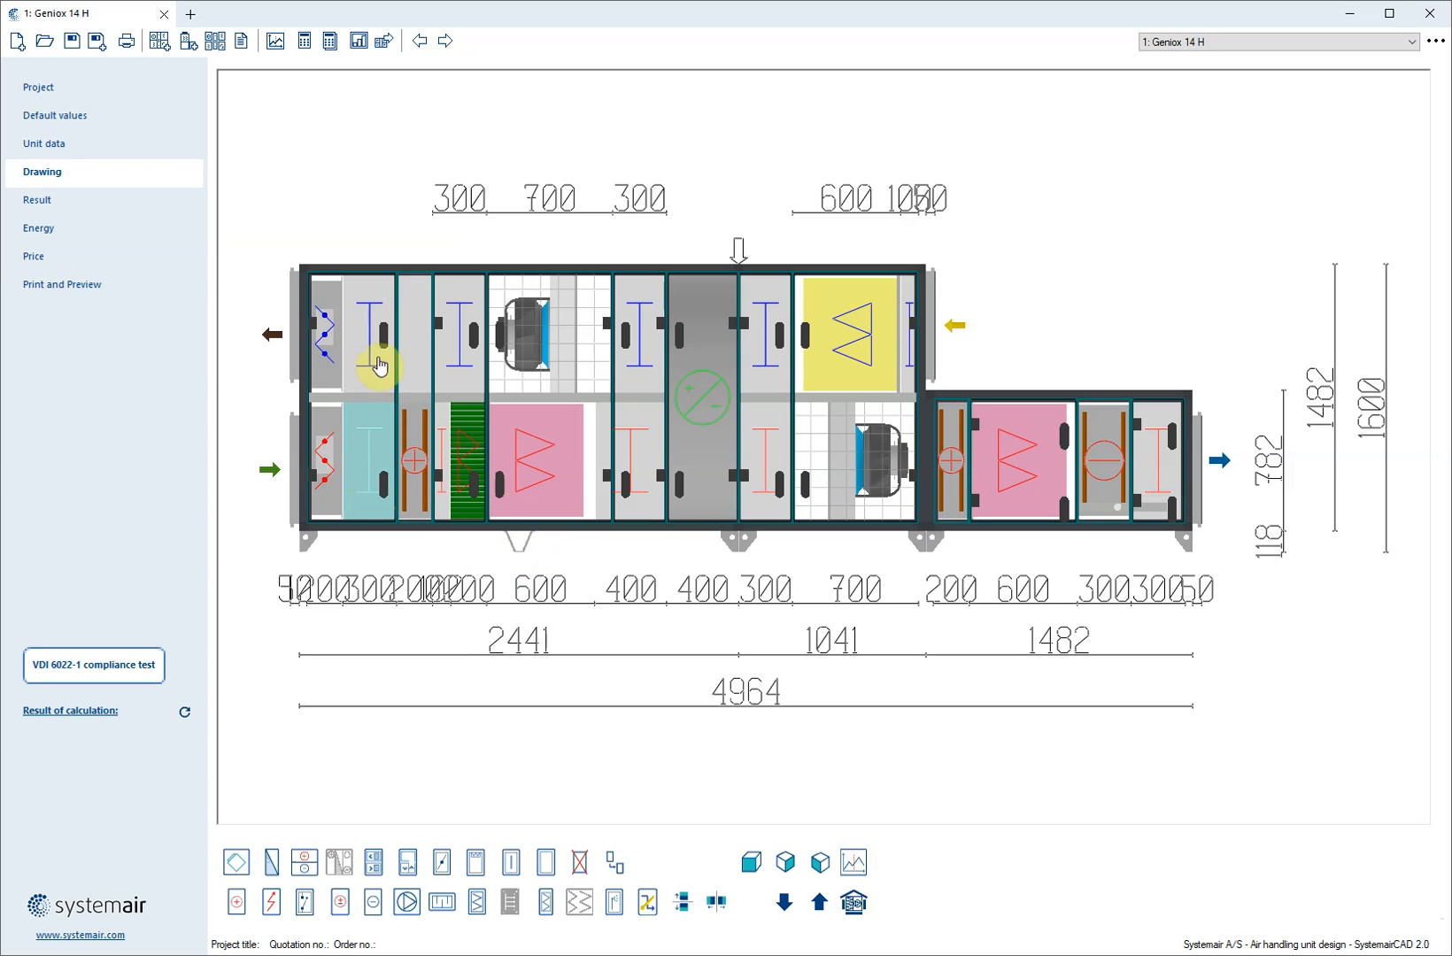
pyautogui.click(736, 472)
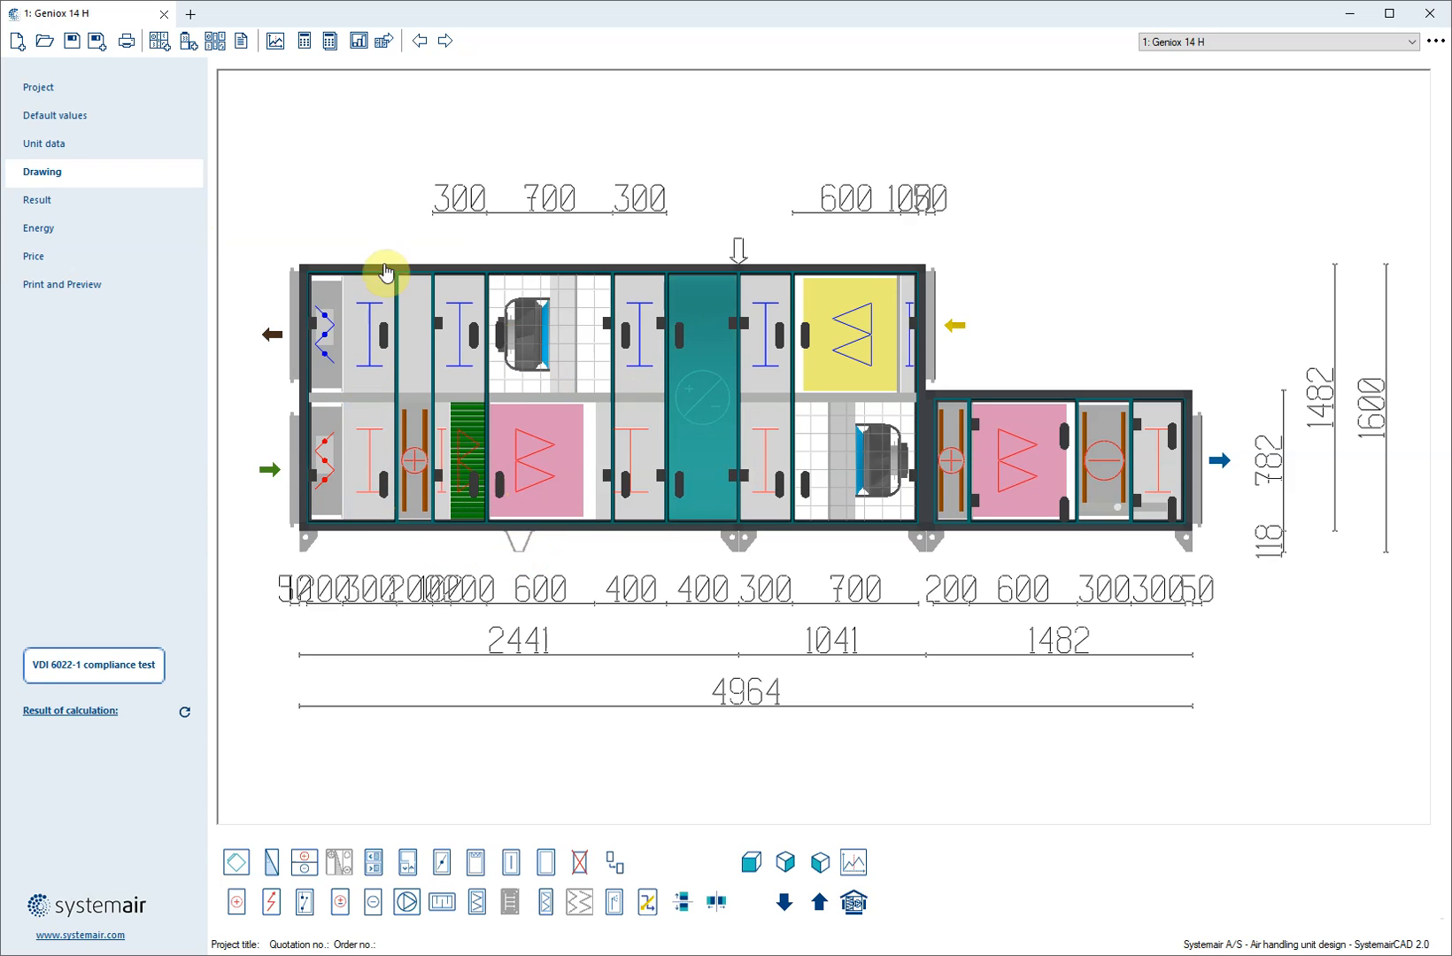
pyautogui.click(64, 201)
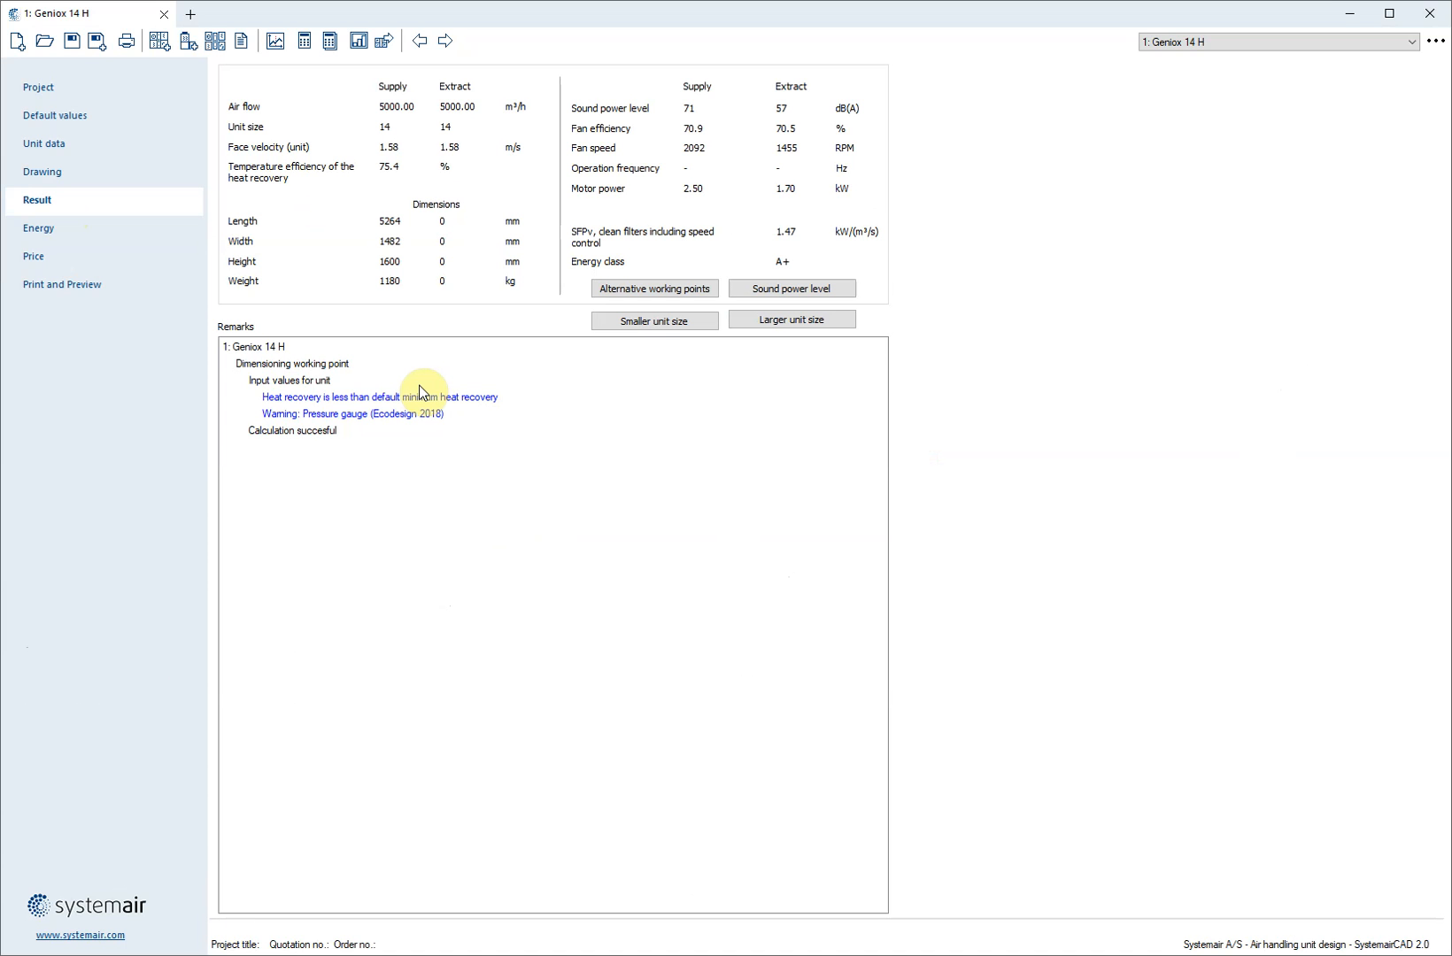
pyautogui.click(67, 174)
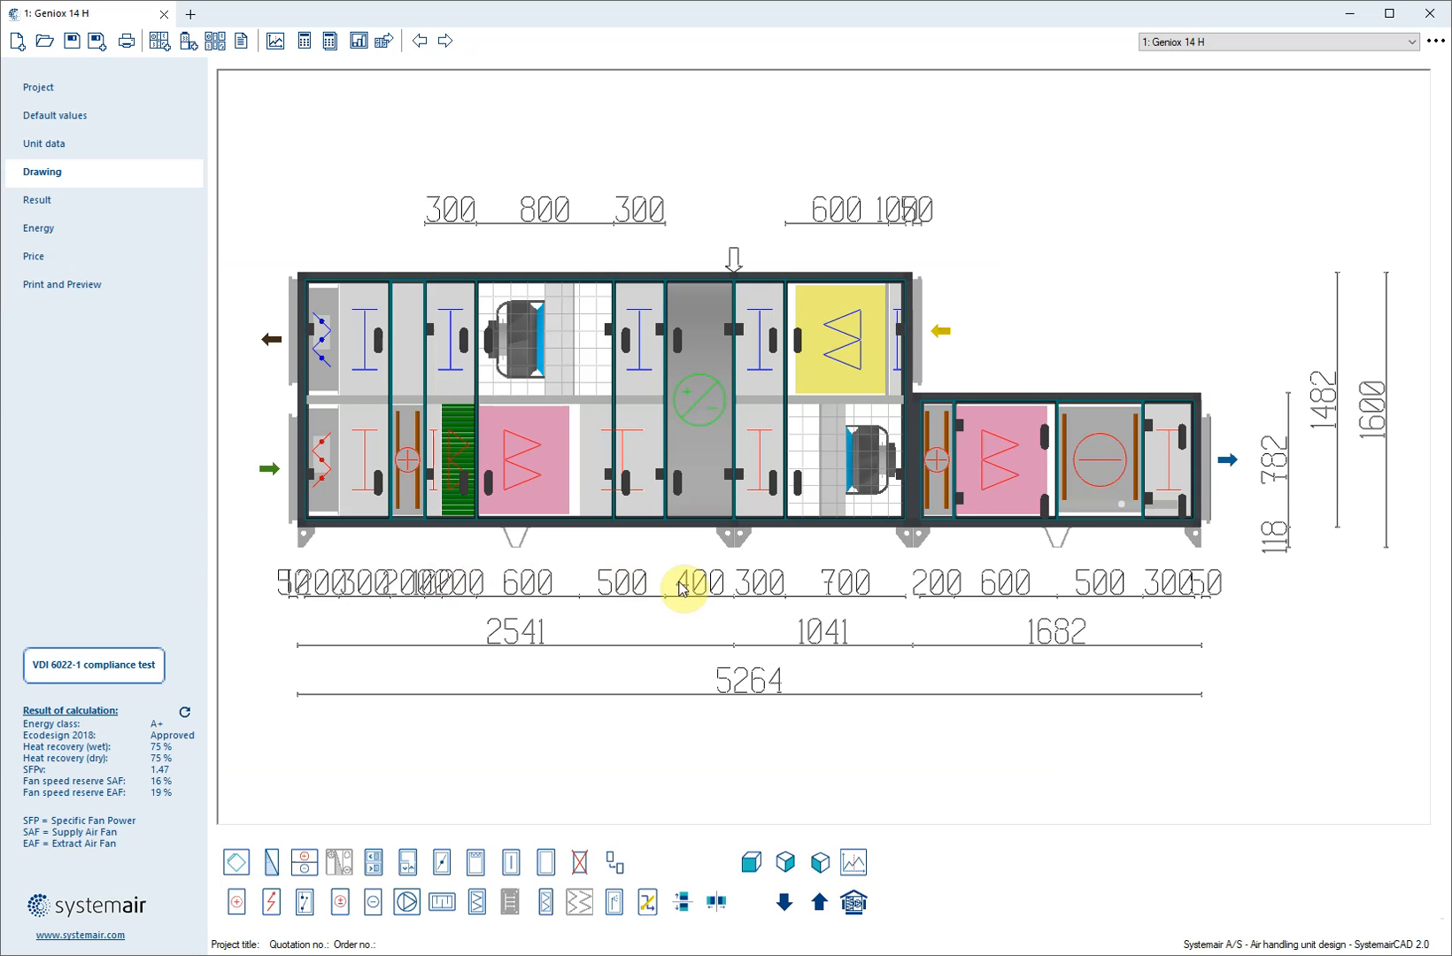
# Open the cooling coil's data and confirm it with Standard length and the drop eliminator enabled
pyautogui.click(1111, 476)
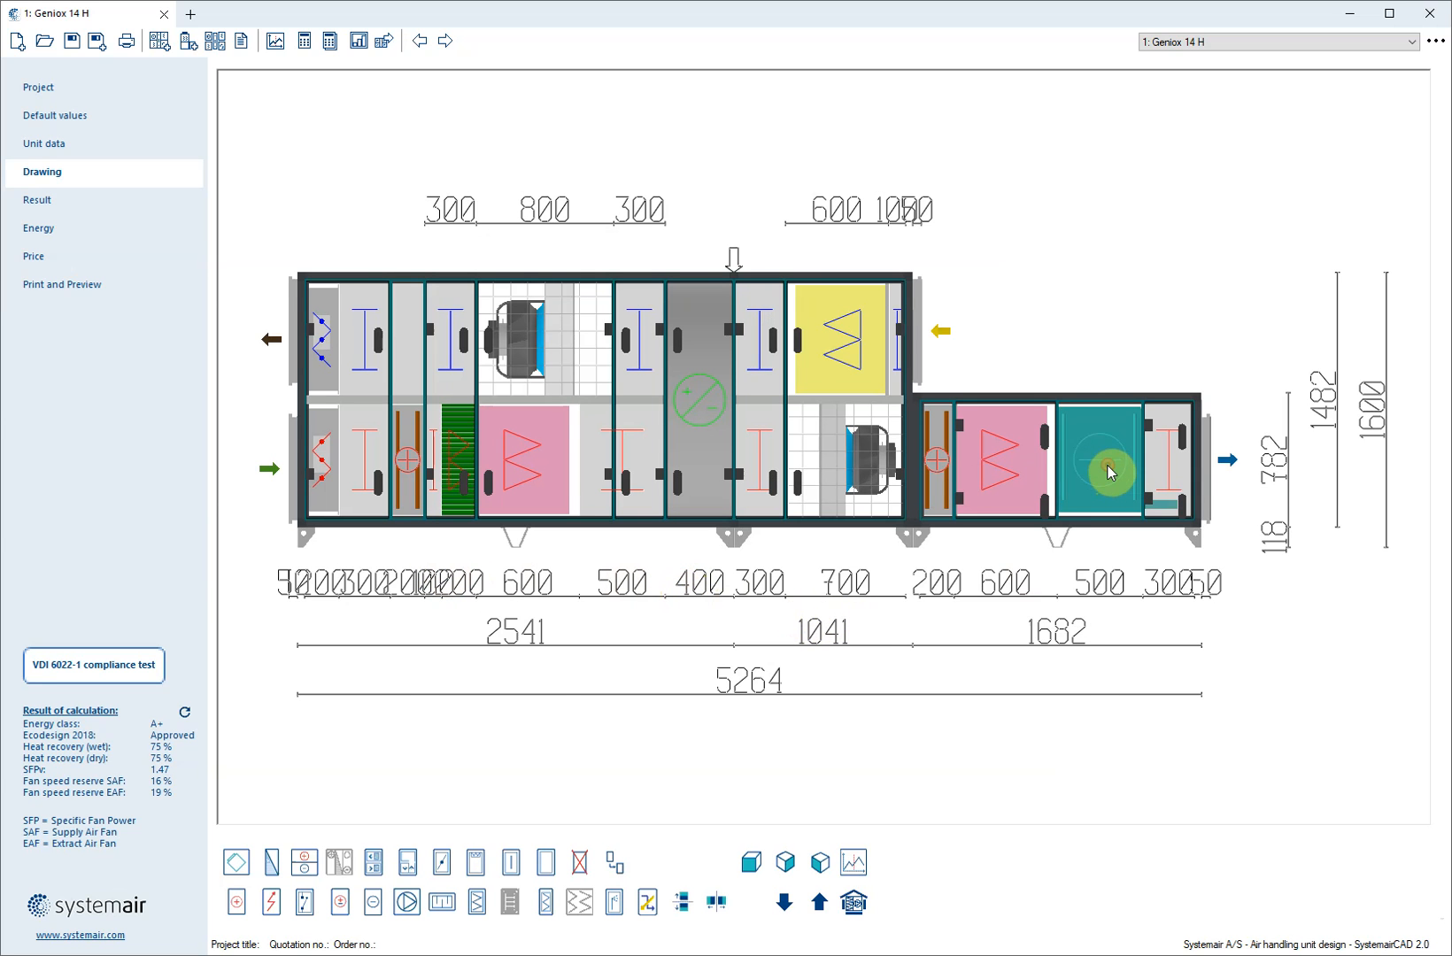
pyautogui.doubleClick(1109, 472)
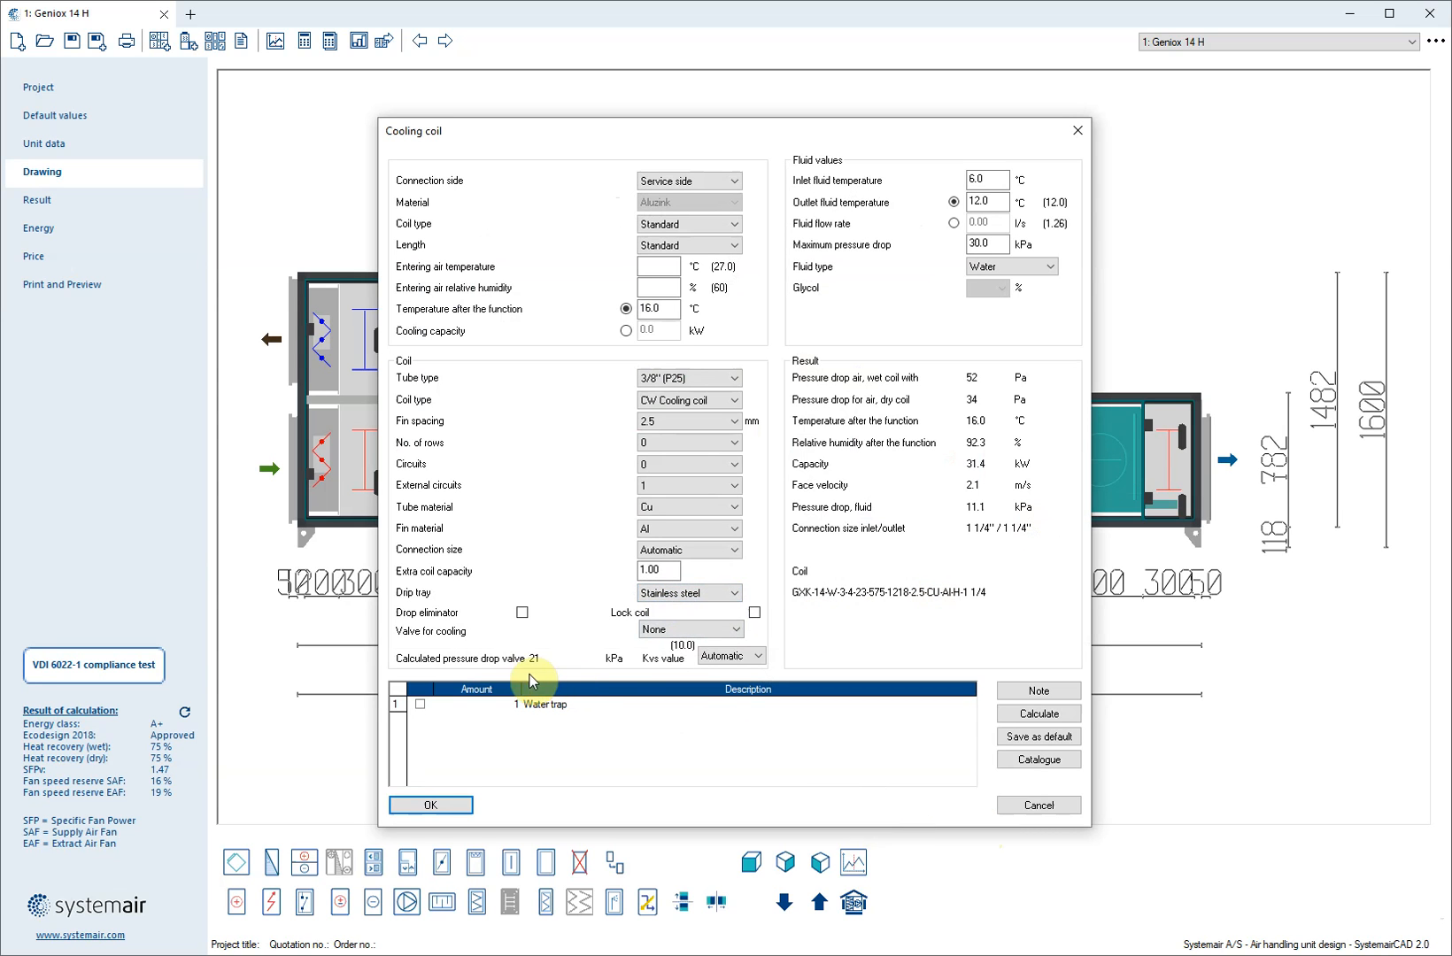
pyautogui.click(434, 803)
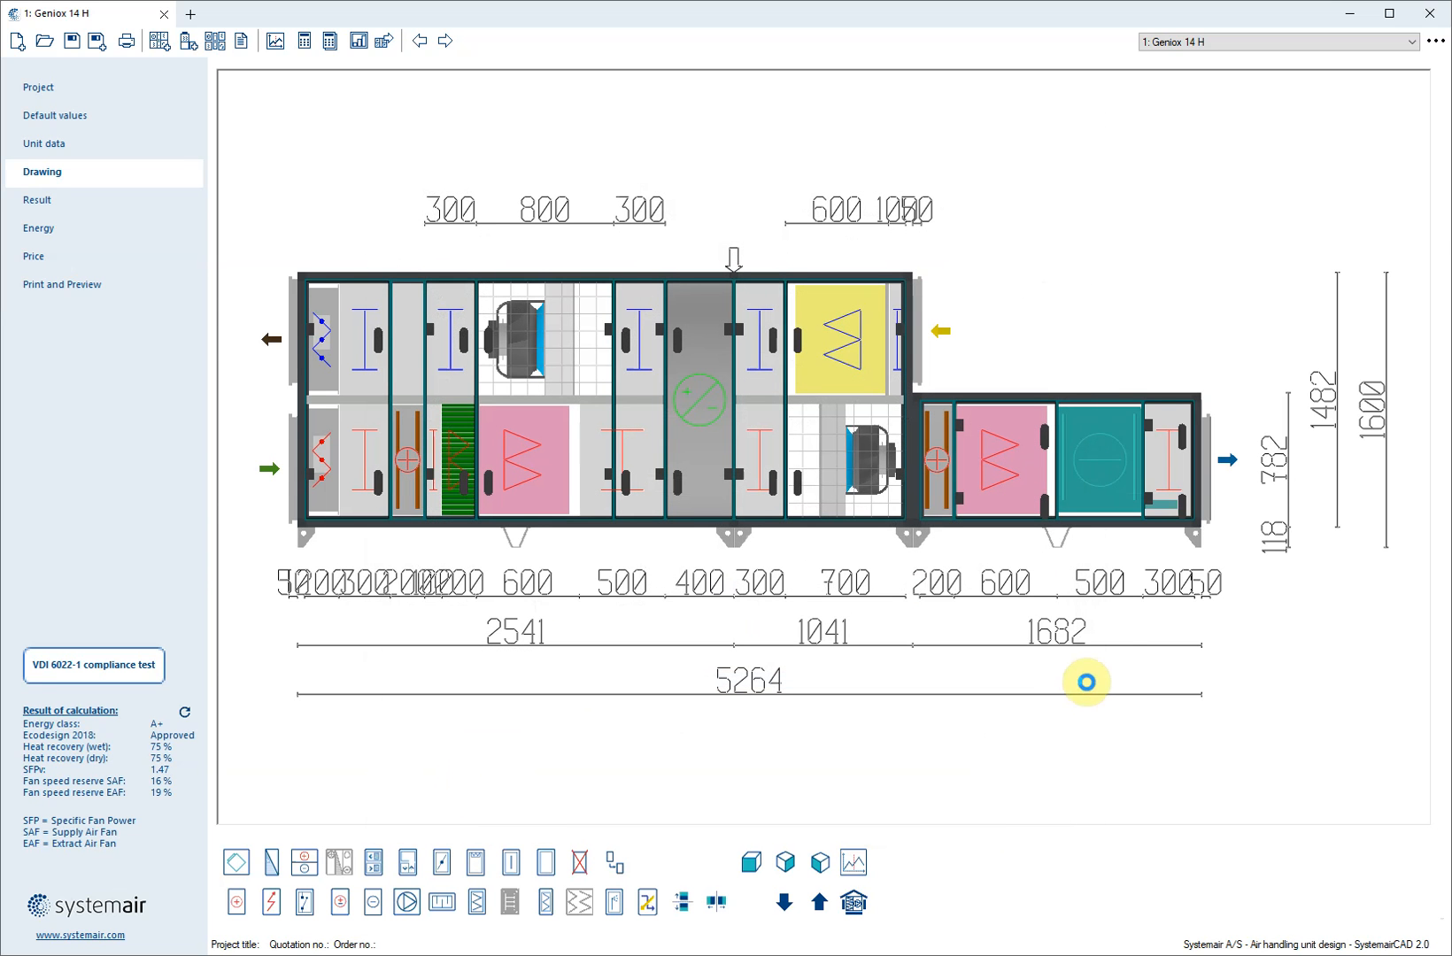
# Set the length of the inspection section after the cooling coil to 500
pyautogui.moveTo(975, 504)
pyautogui.mouseDown()
pyautogui.moveTo(940, 502)
pyautogui.moveTo(1135, 486)
pyautogui.moveTo(1140, 528)
pyautogui.moveTo(1169, 483)
pyautogui.mouseUp()
pyautogui.scroll(5, 1169, 483)
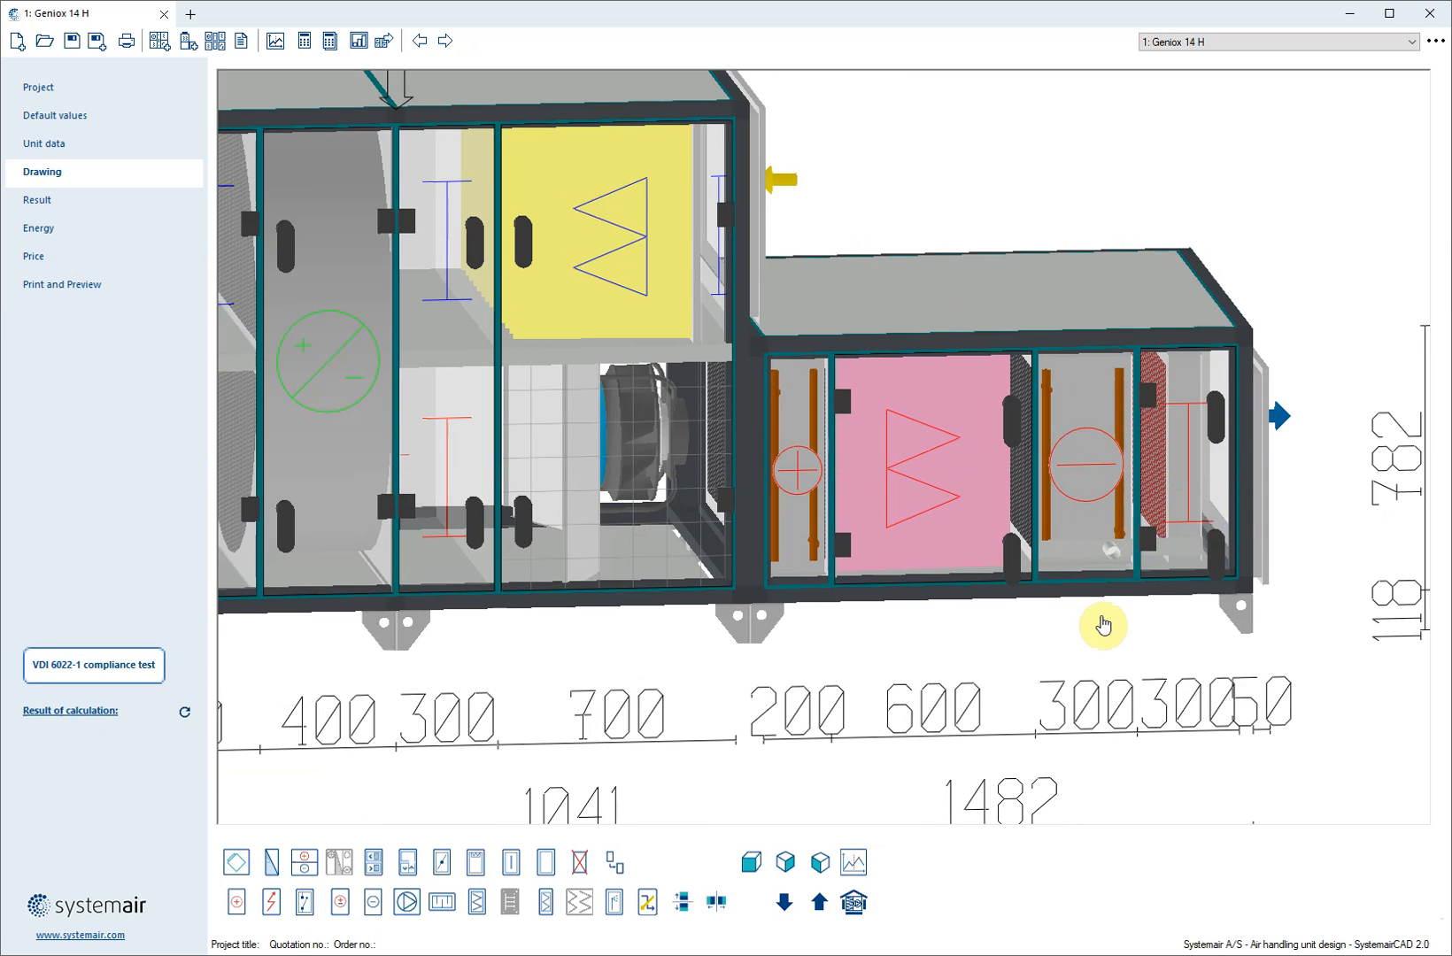
pyautogui.click(1103, 496)
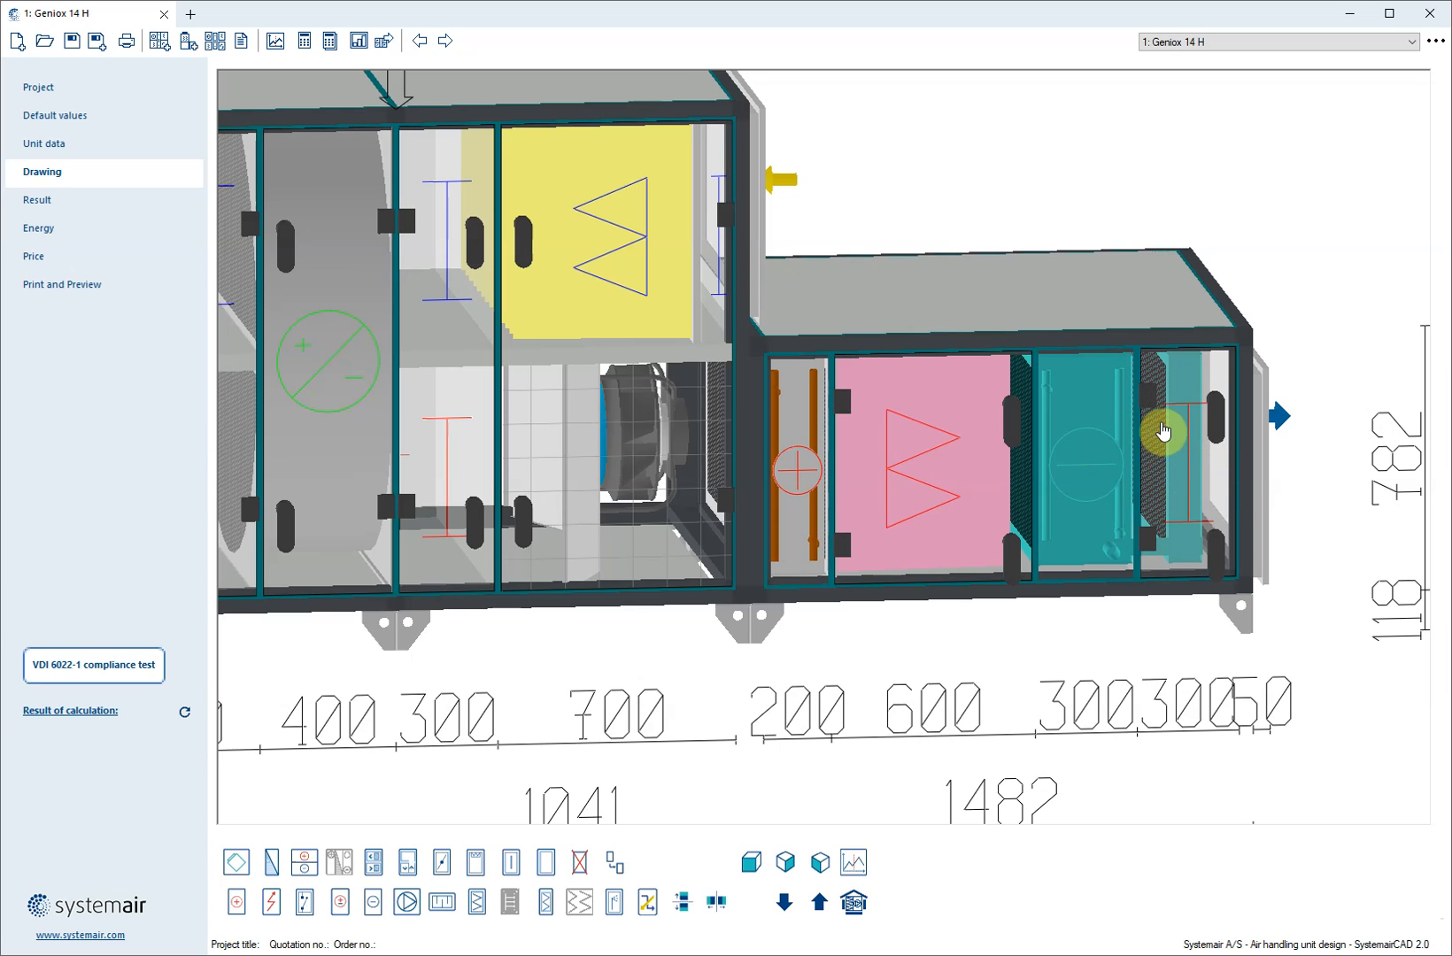
pyautogui.click(1184, 459)
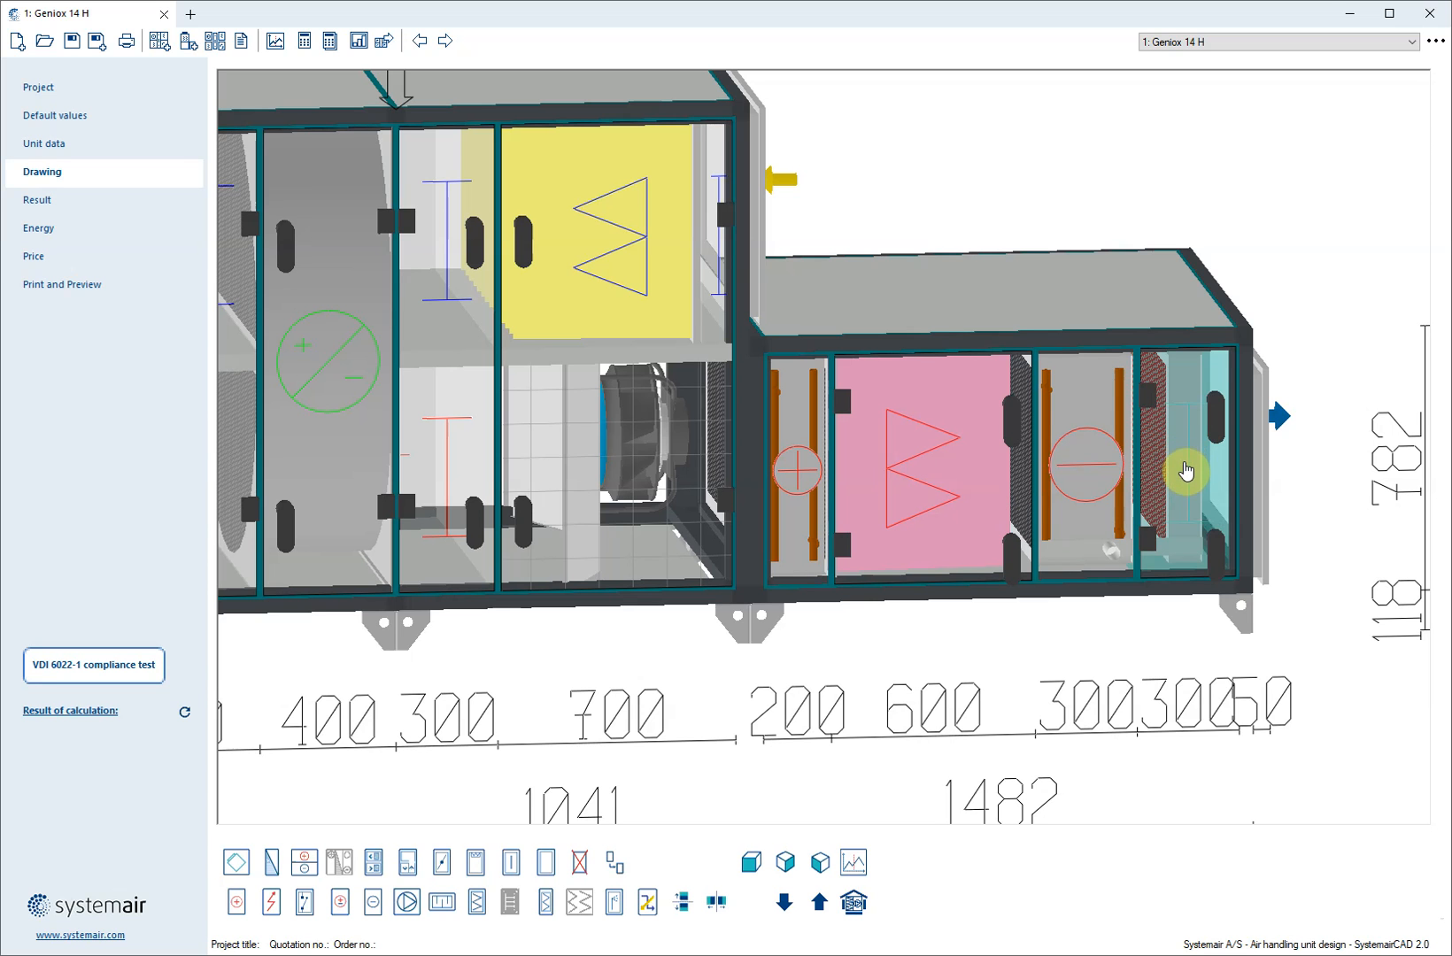
pyautogui.doubleClick(1186, 471)
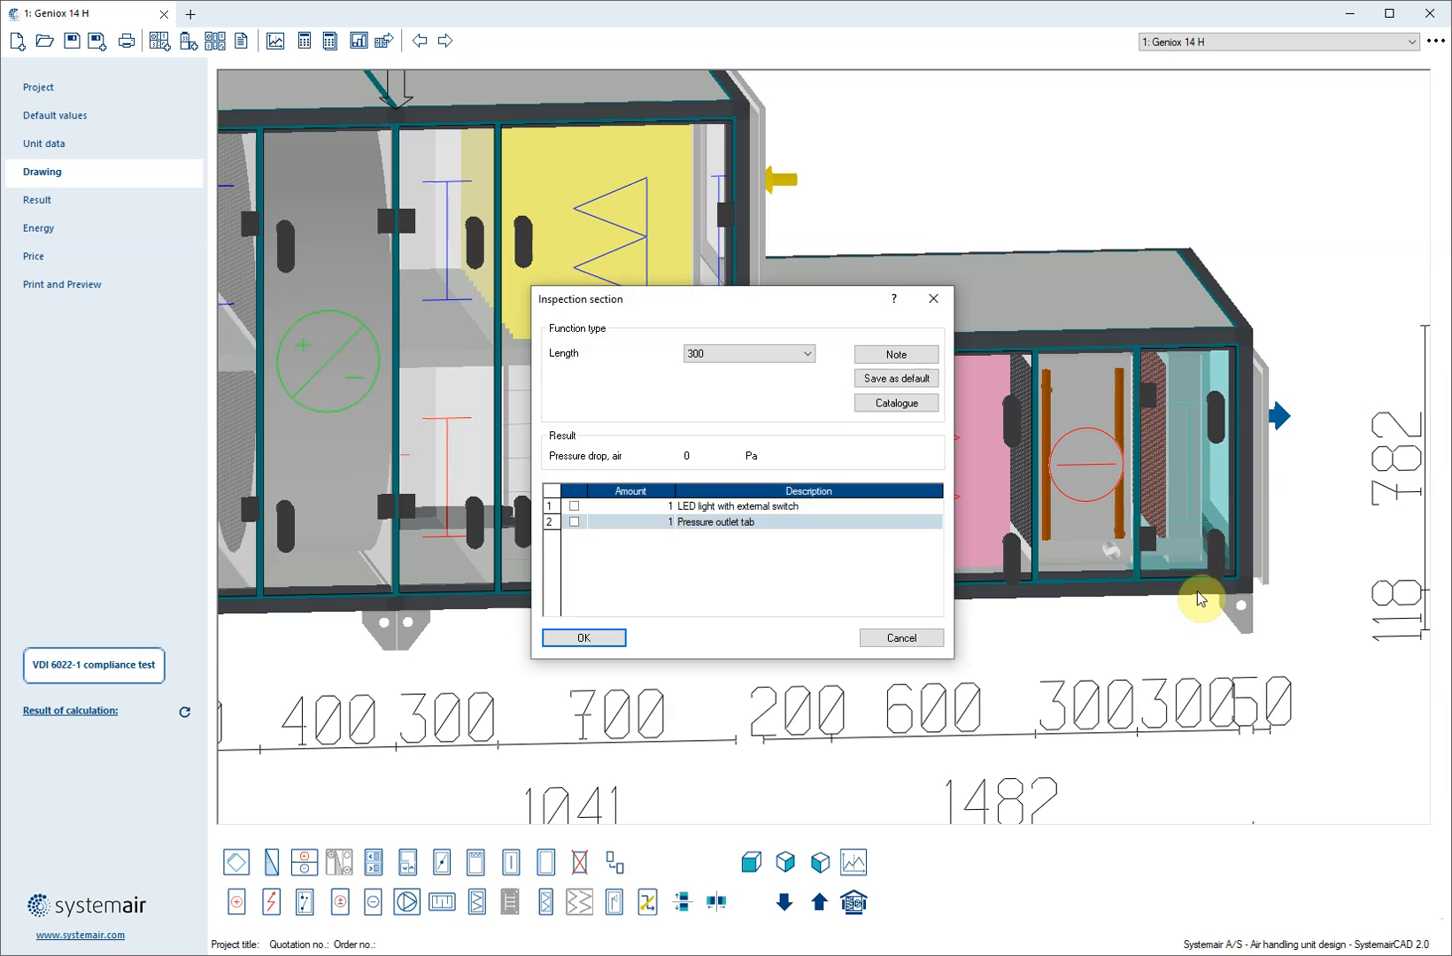
pyautogui.click(746, 356)
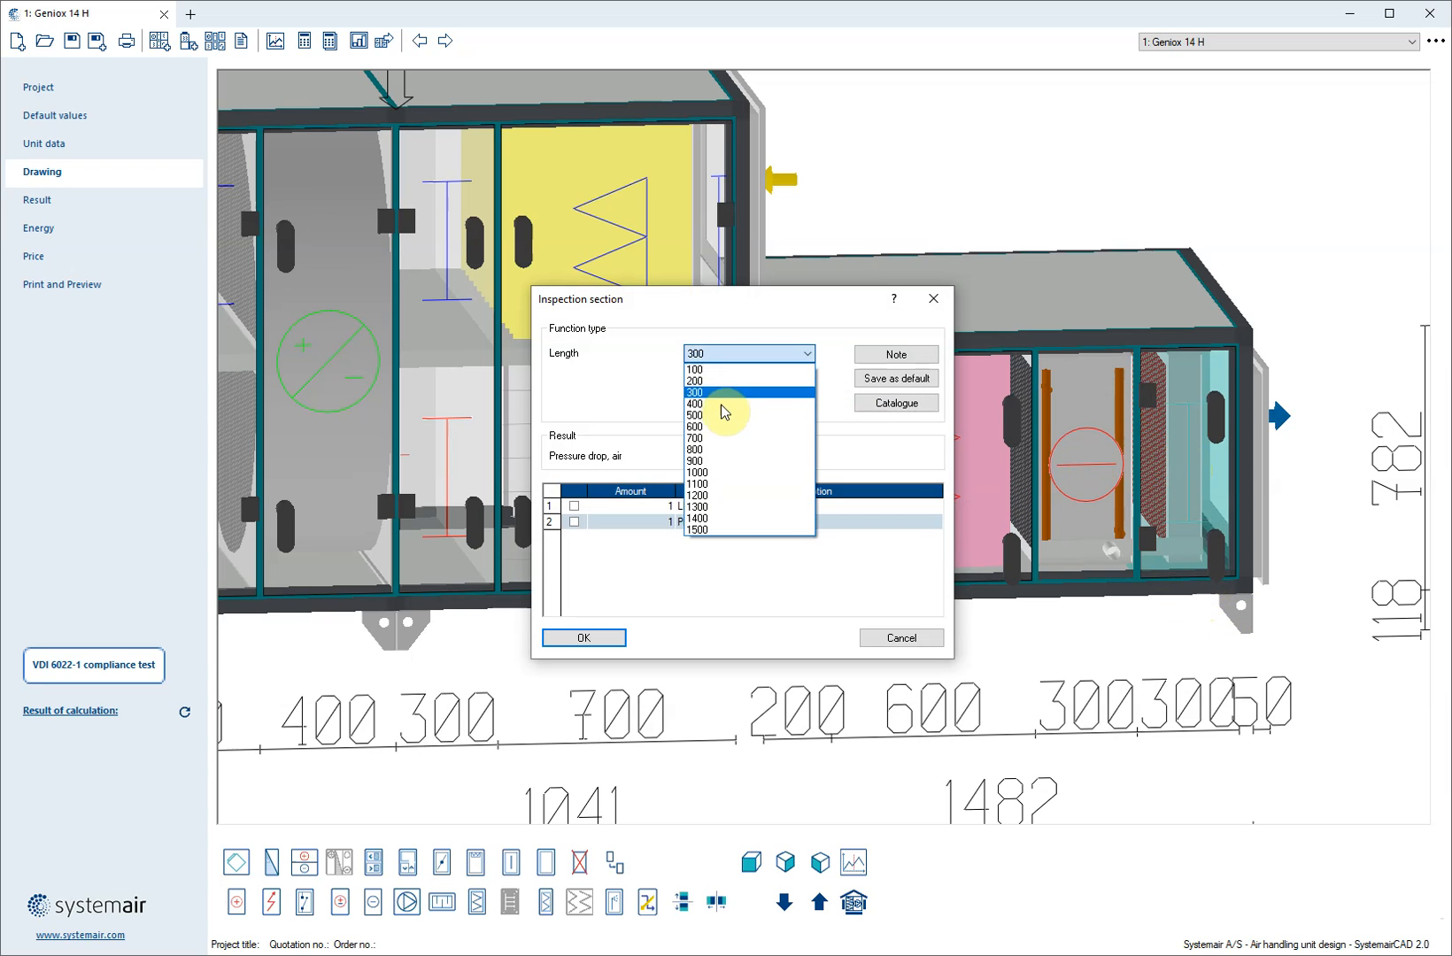
pyautogui.click(726, 390)
pyautogui.click(730, 353)
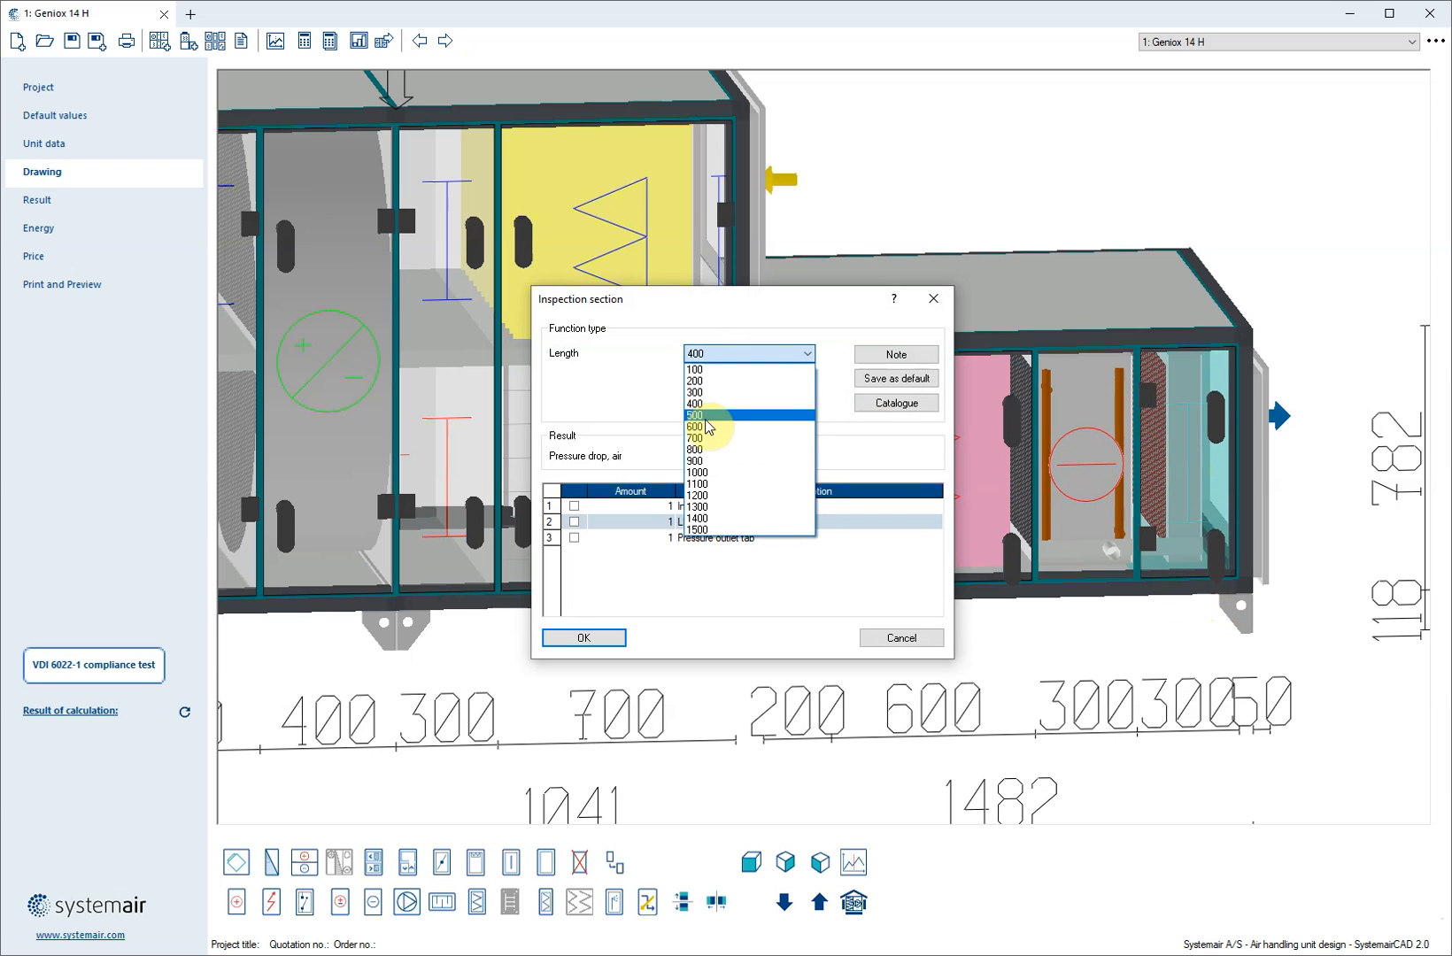
pyautogui.click(719, 410)
pyautogui.click(584, 638)
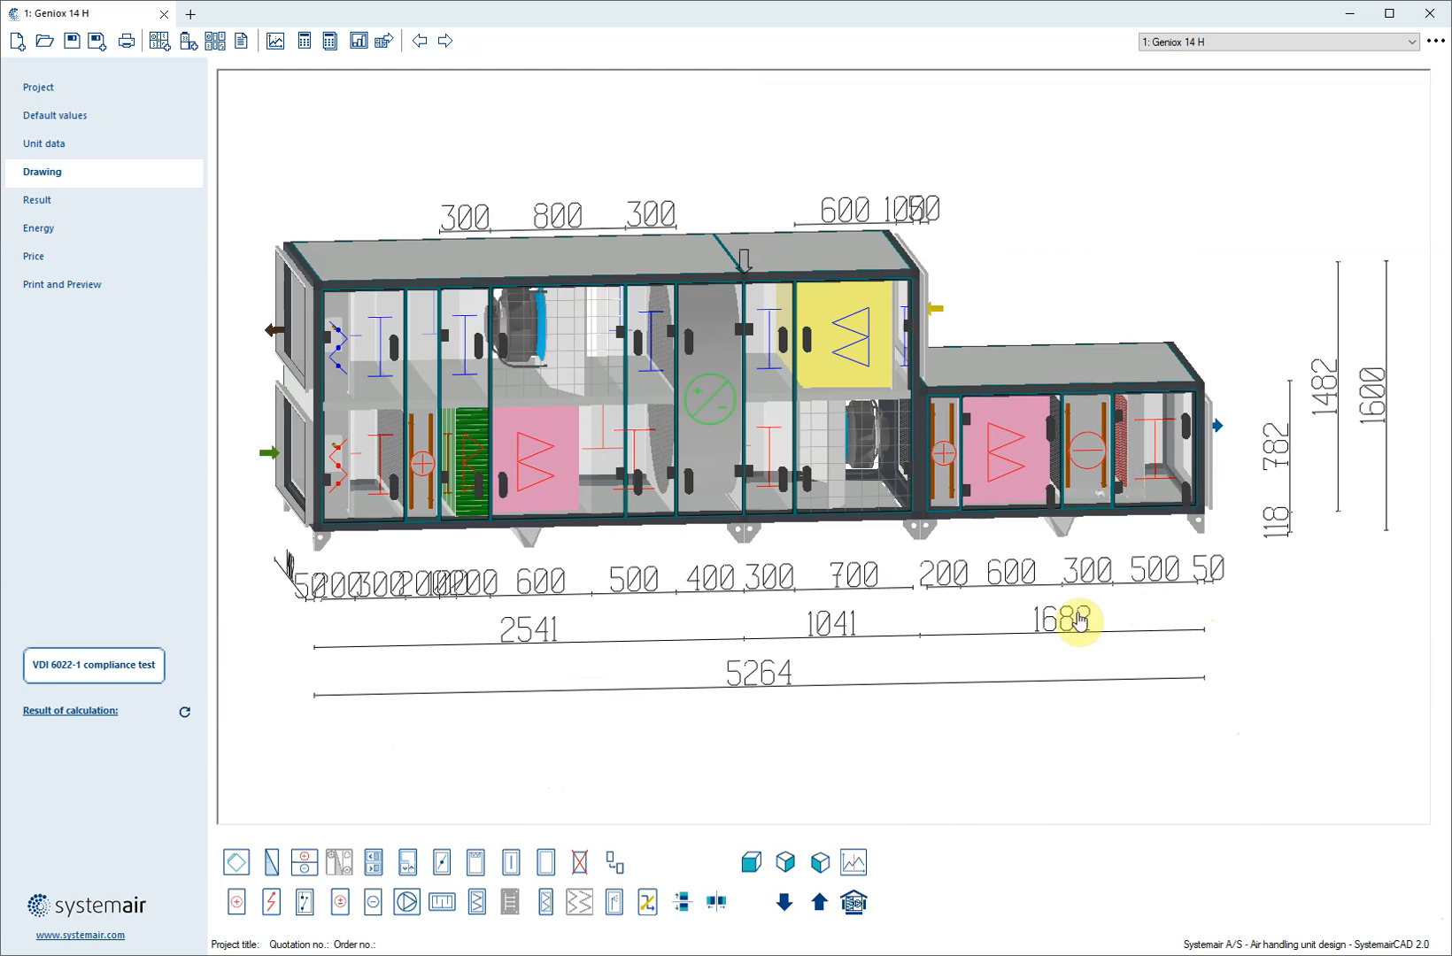
pyautogui.click(1164, 480)
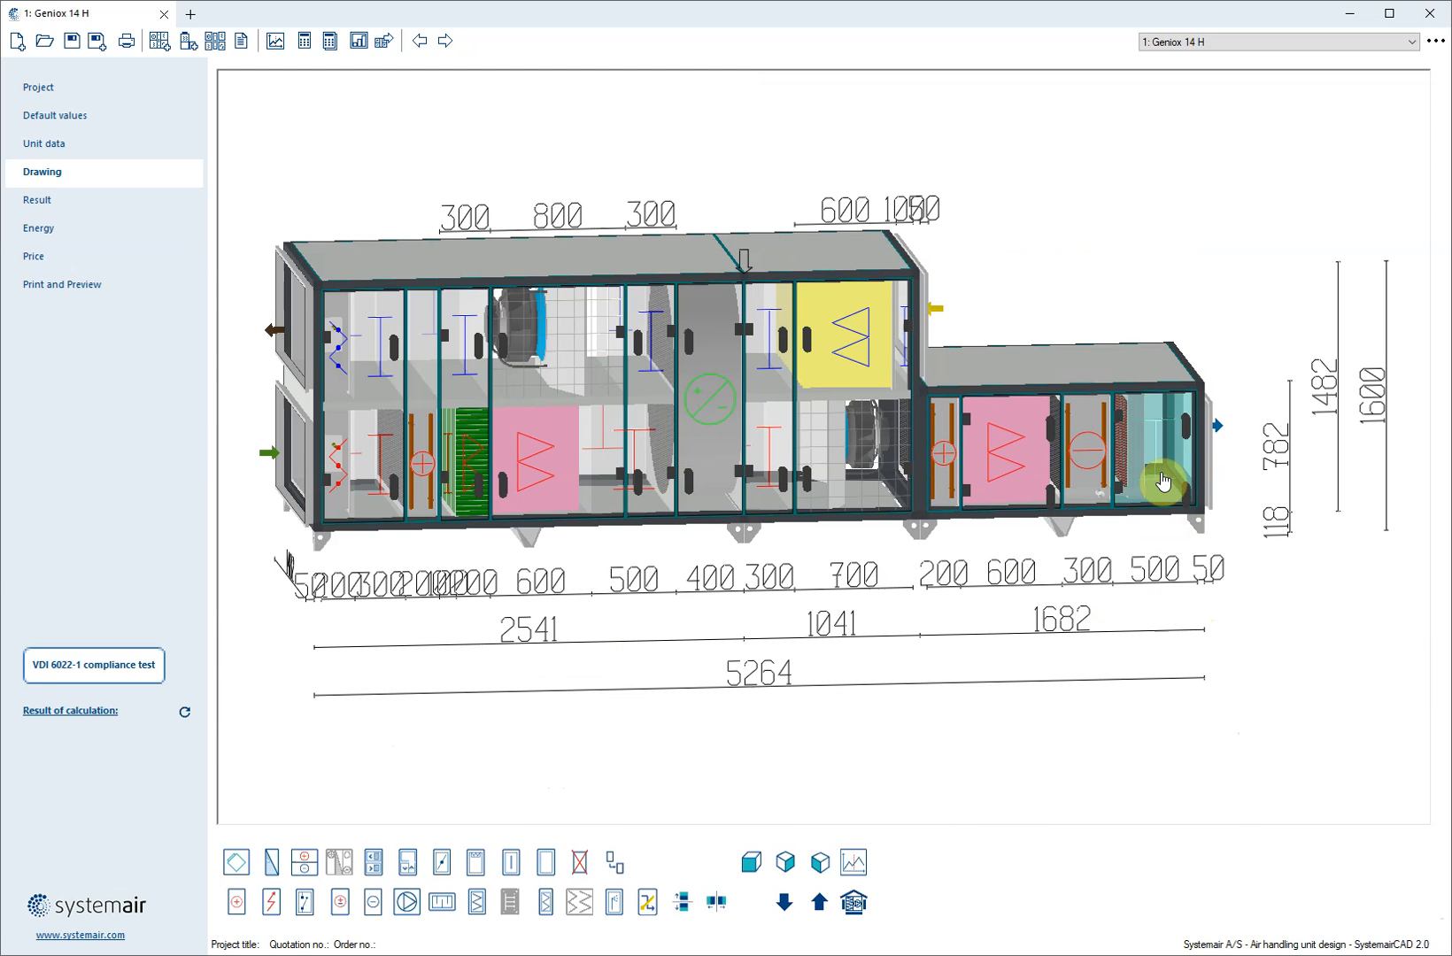
# Disable the VDI 6022-1 Certified option in the unit data of the Geniox 14 H unit
pyautogui.moveTo(1146, 483); pyautogui.dragTo(1106, 490, button='middle')
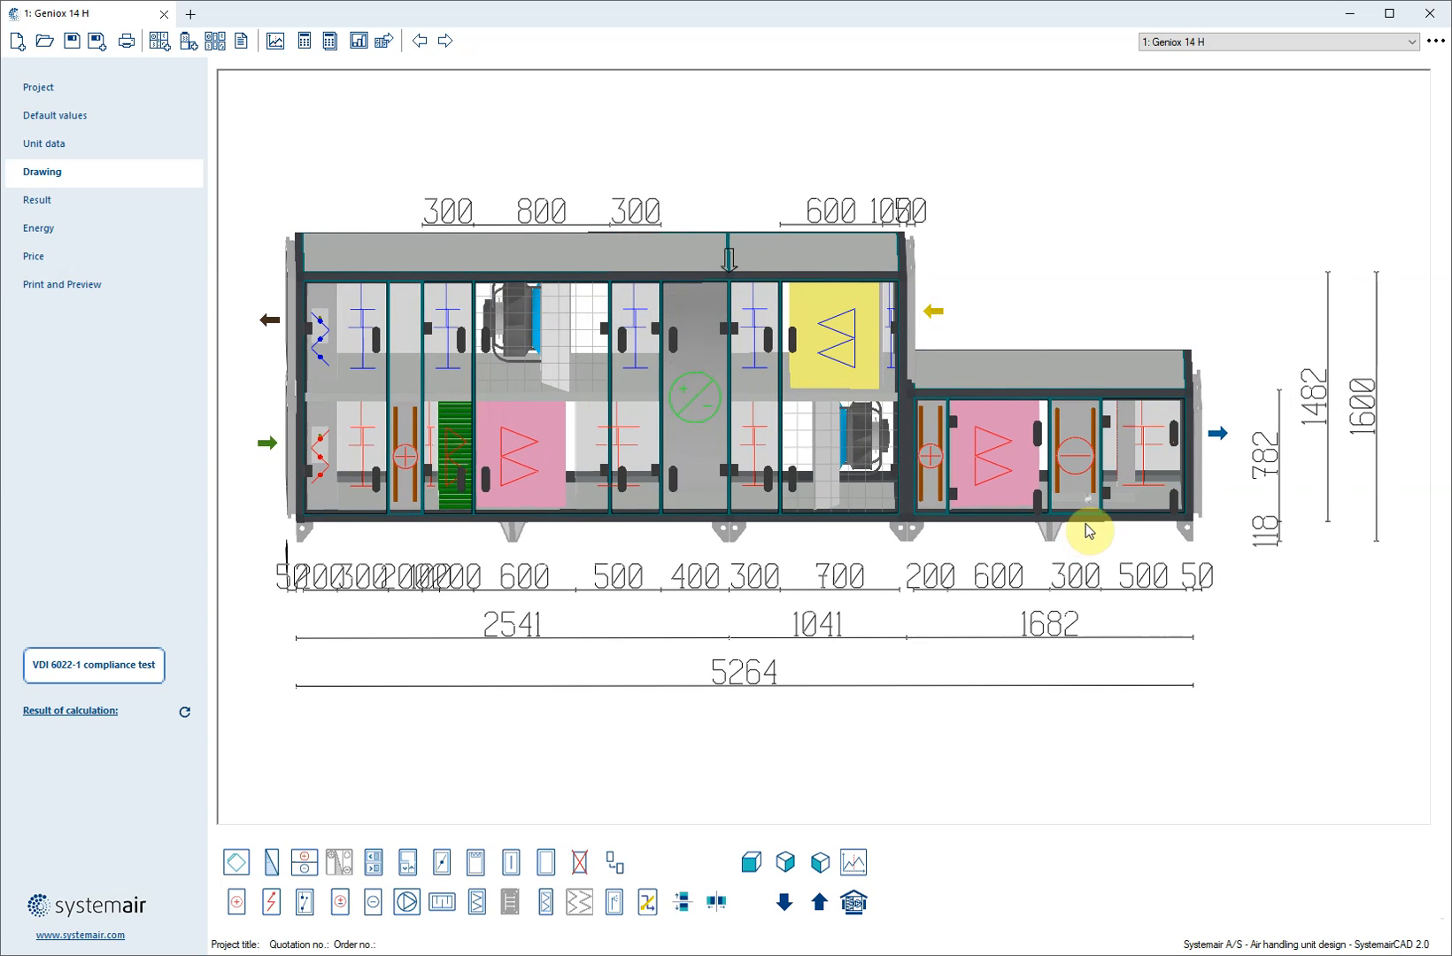
pyautogui.click(854, 904)
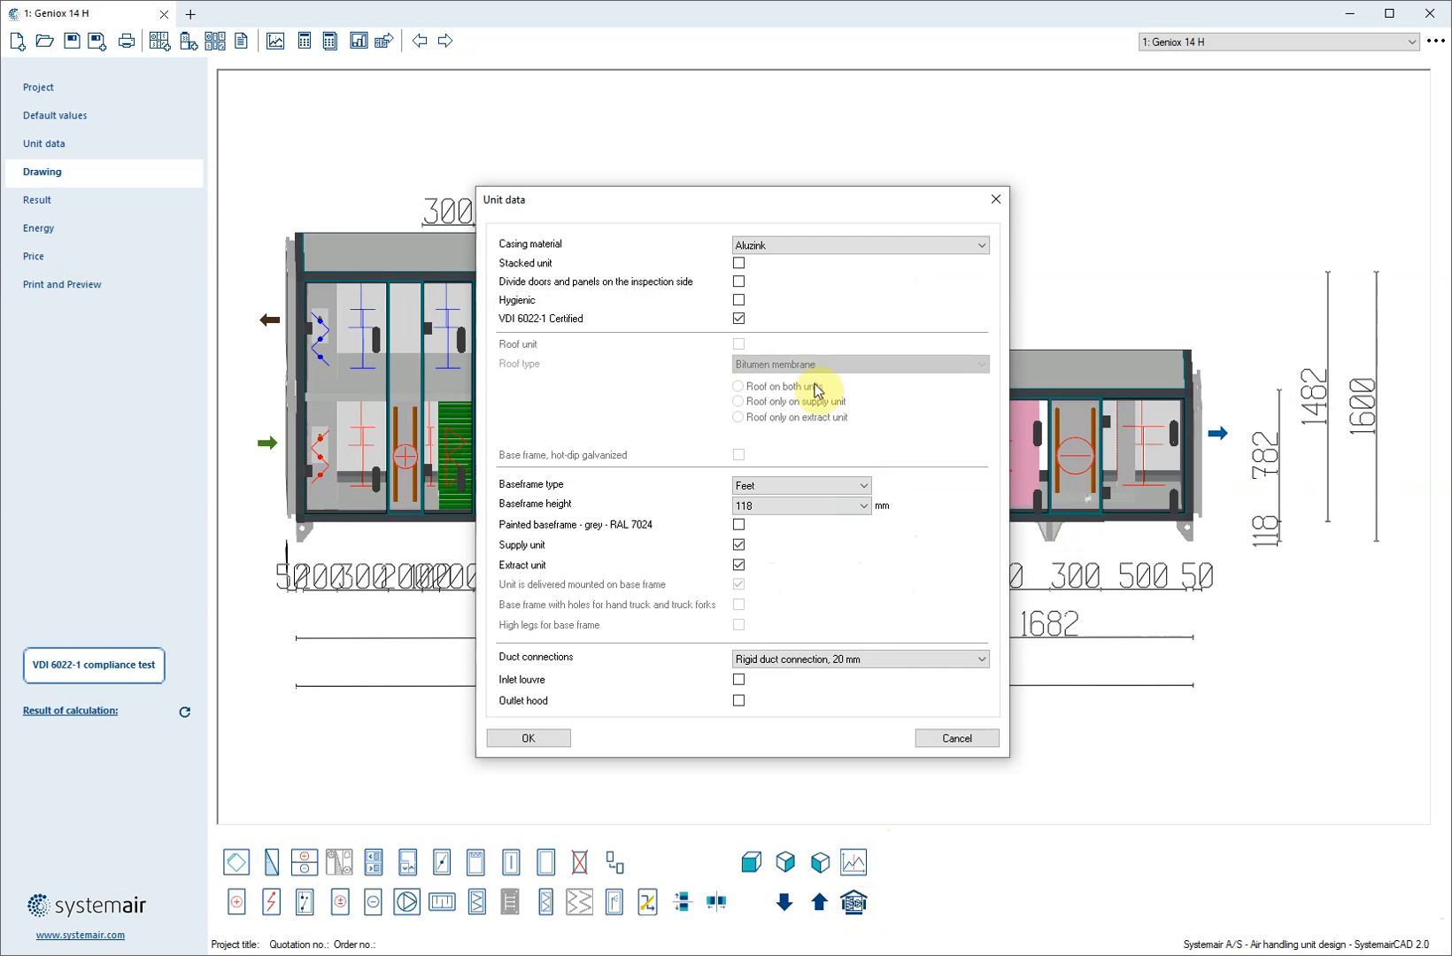
pyautogui.click(738, 319)
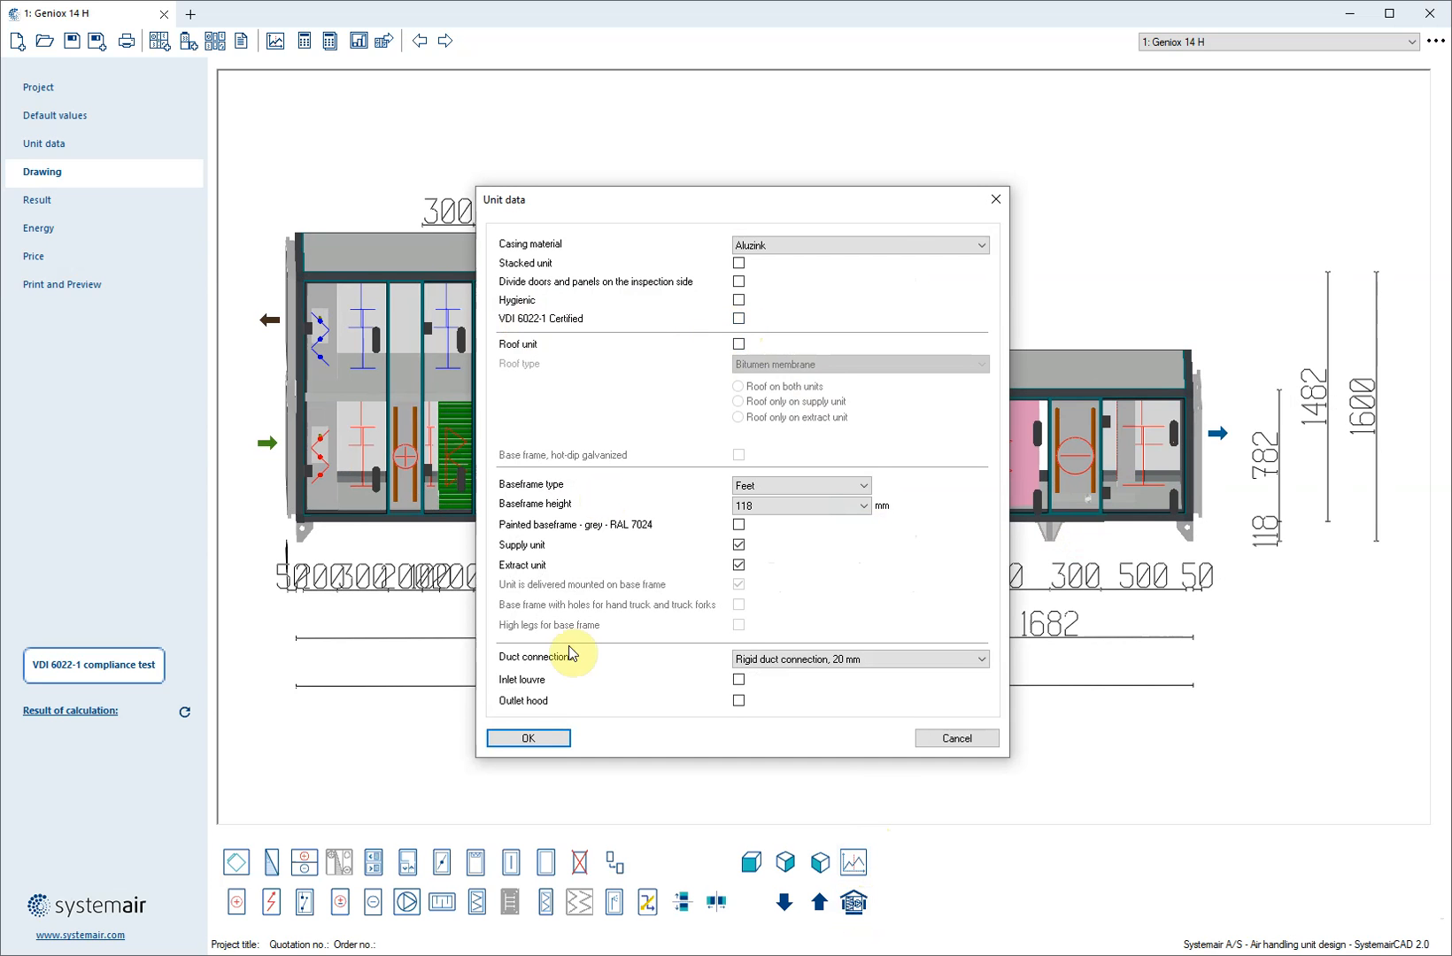
pyautogui.click(547, 737)
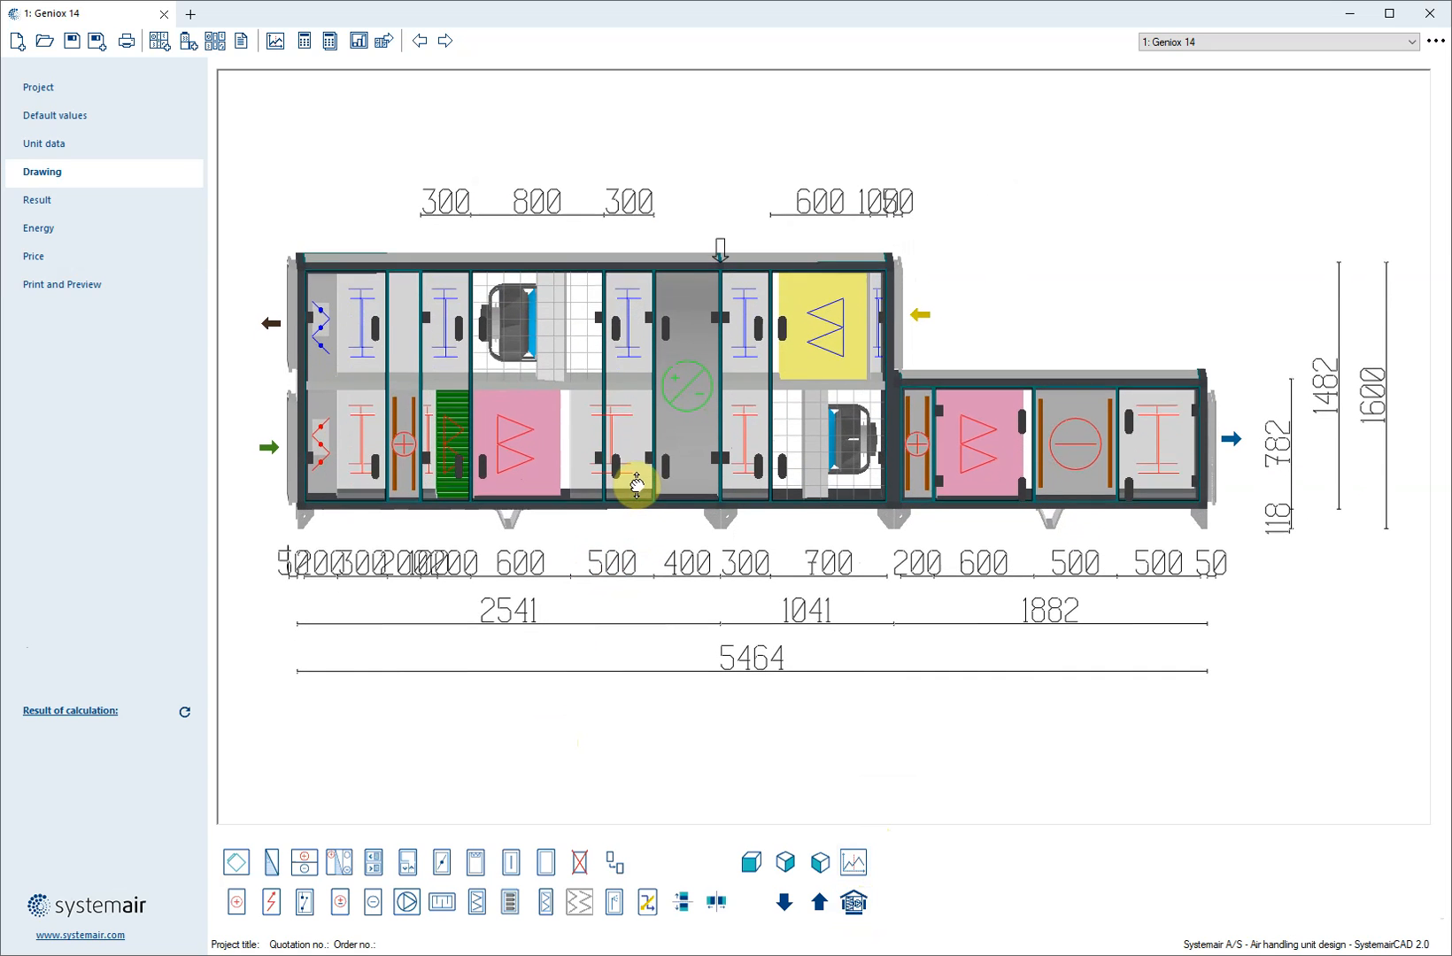
# Remove the inspection section behind the supply inlet damper and the one next to the exhaust outlet damper
pyautogui.rightClick(361, 453)
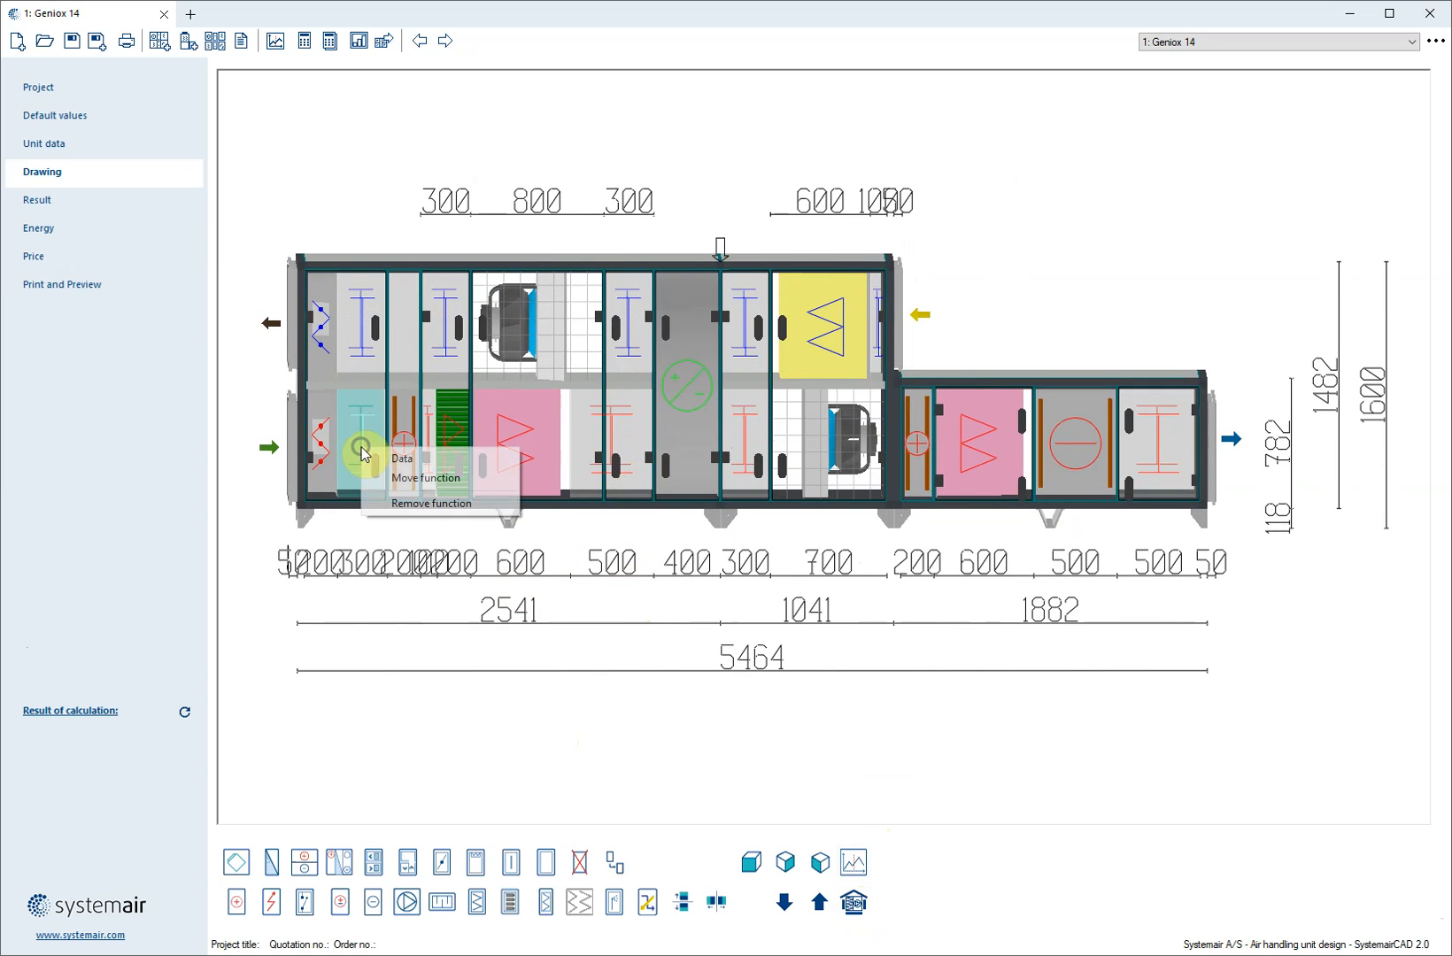
pyautogui.click(394, 503)
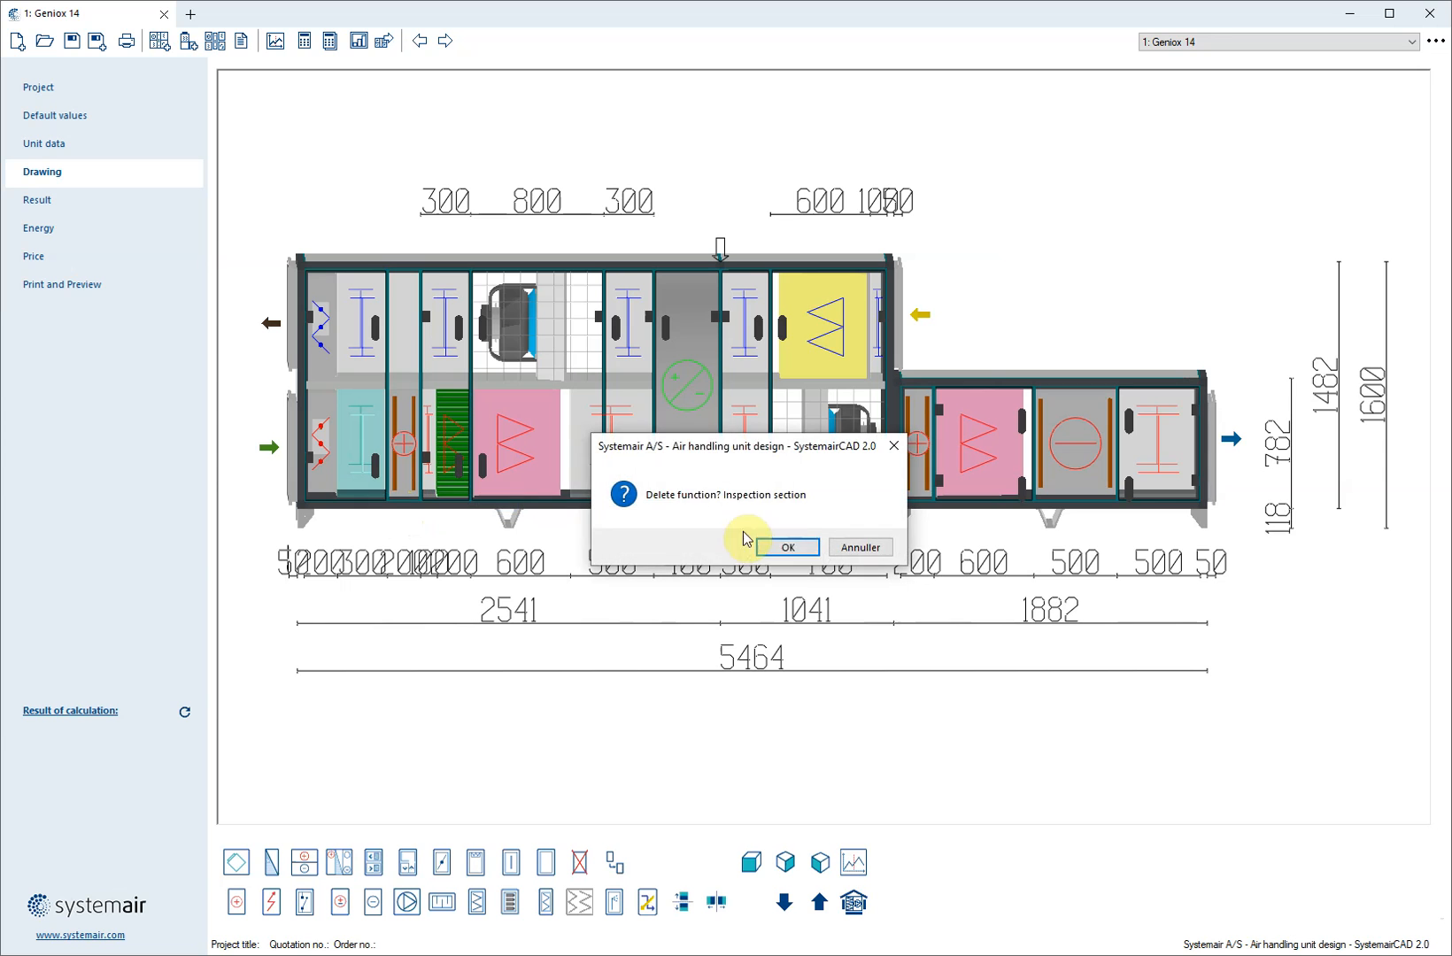
pyautogui.click(784, 545)
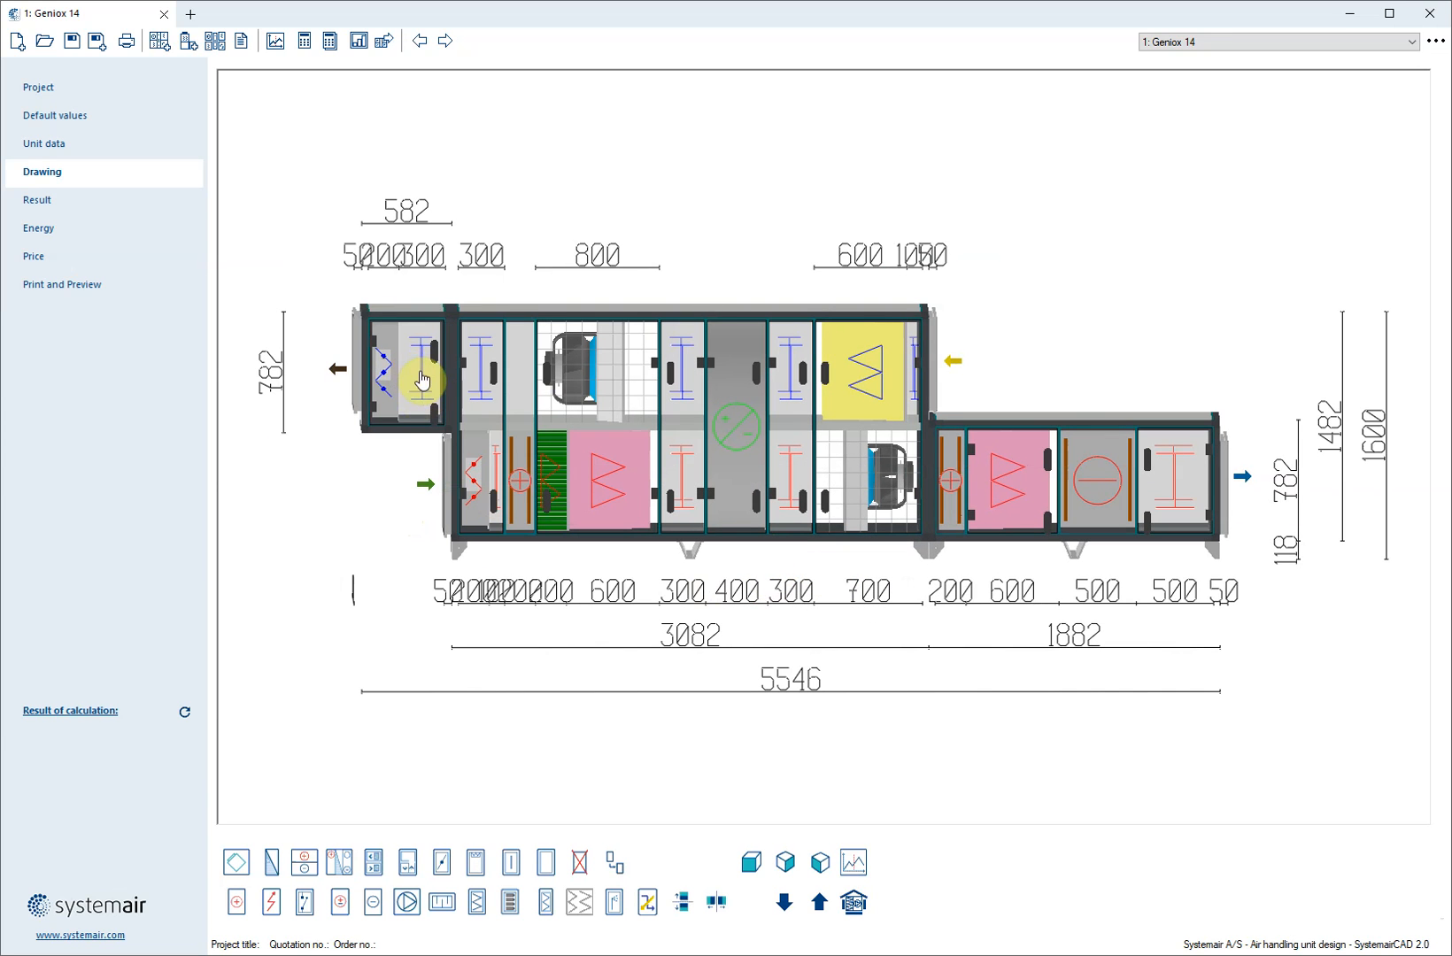
pyautogui.click(421, 381)
pyautogui.rightClick(422, 381)
pyautogui.click(461, 423)
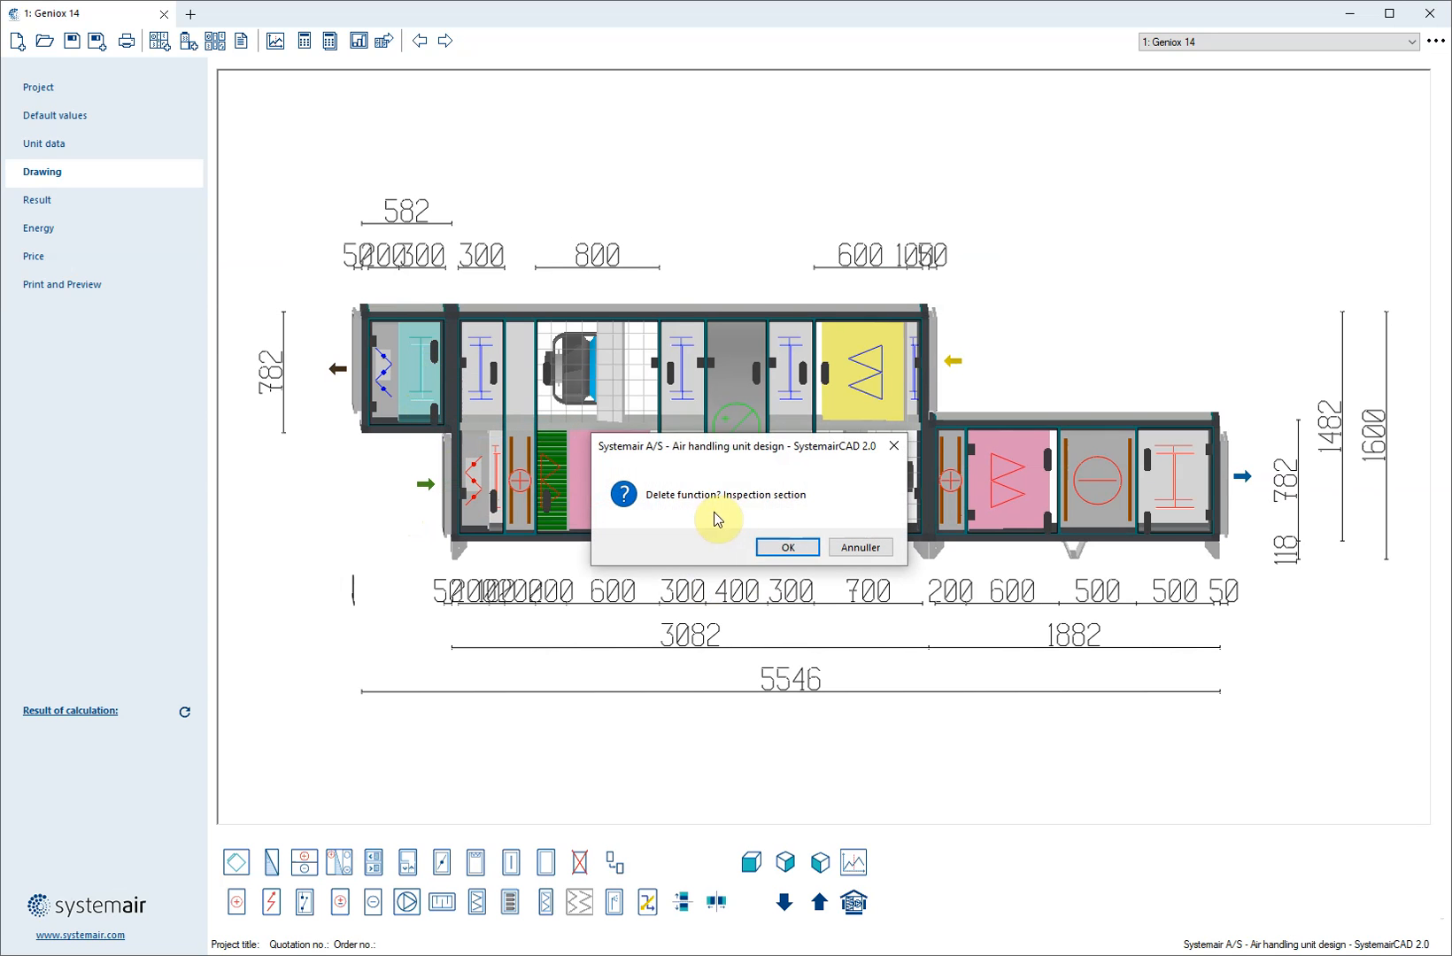
pyautogui.click(770, 545)
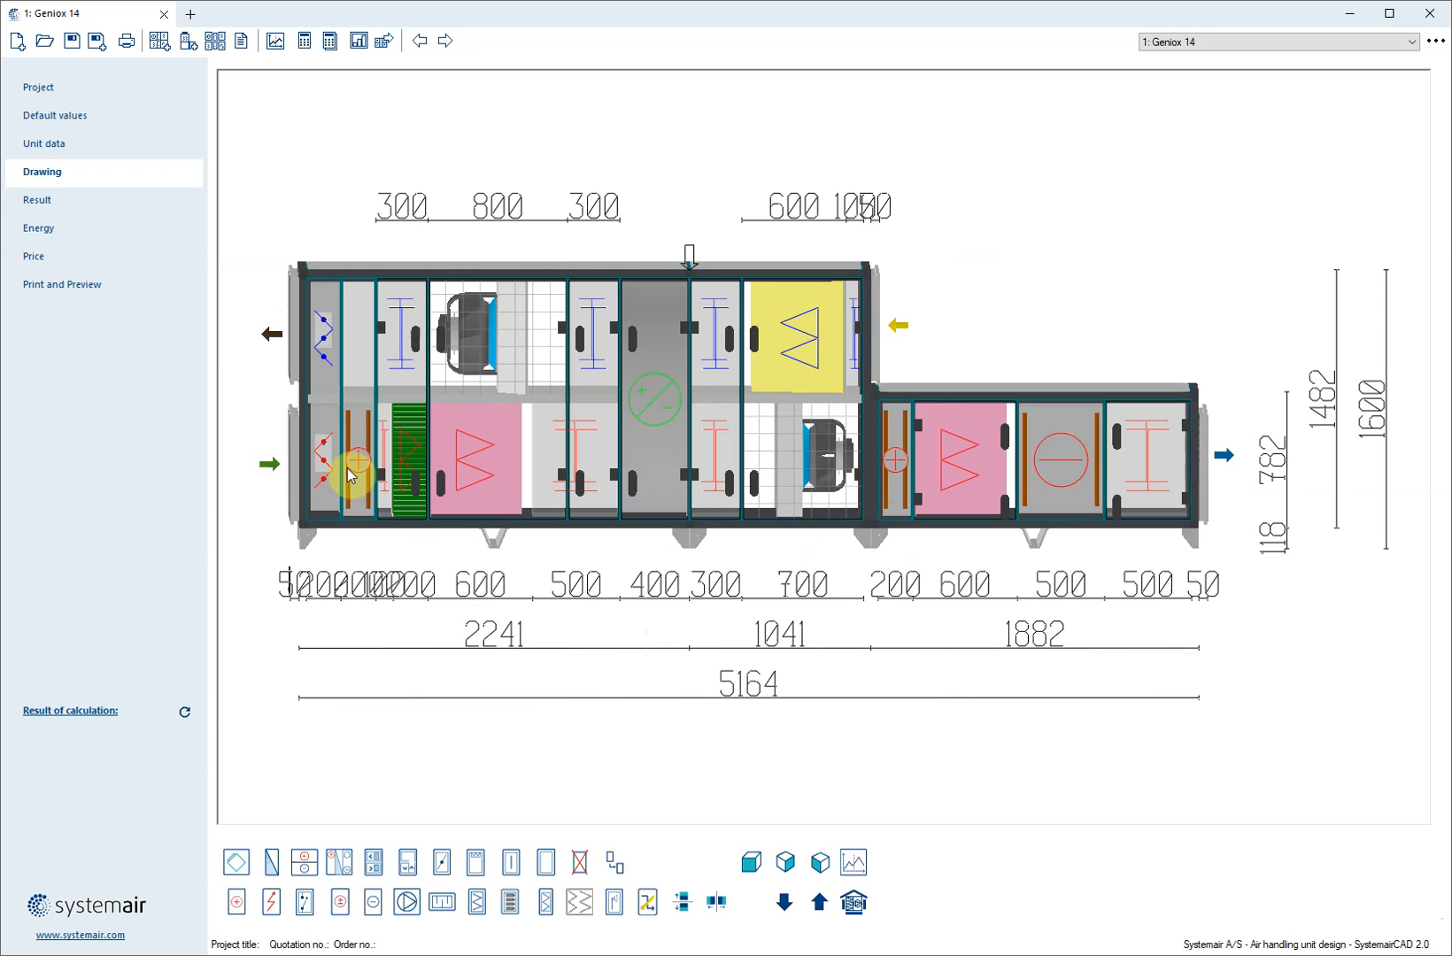
# Calculate the unit, review the results and remarks, and return to its drawing
pyautogui.click(56, 204)
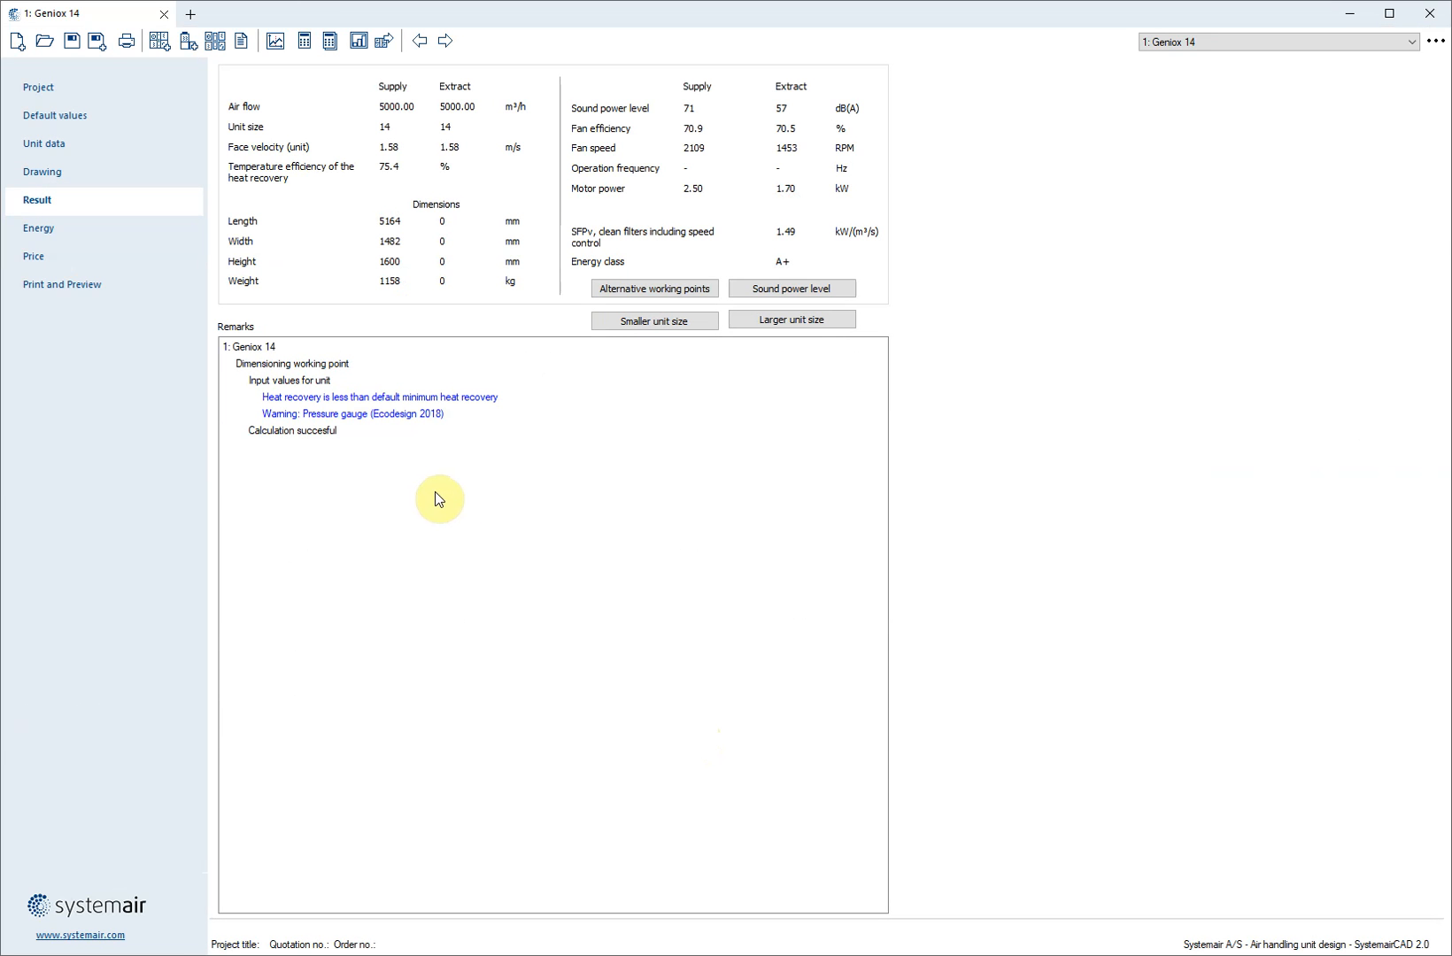
pyautogui.click(52, 175)
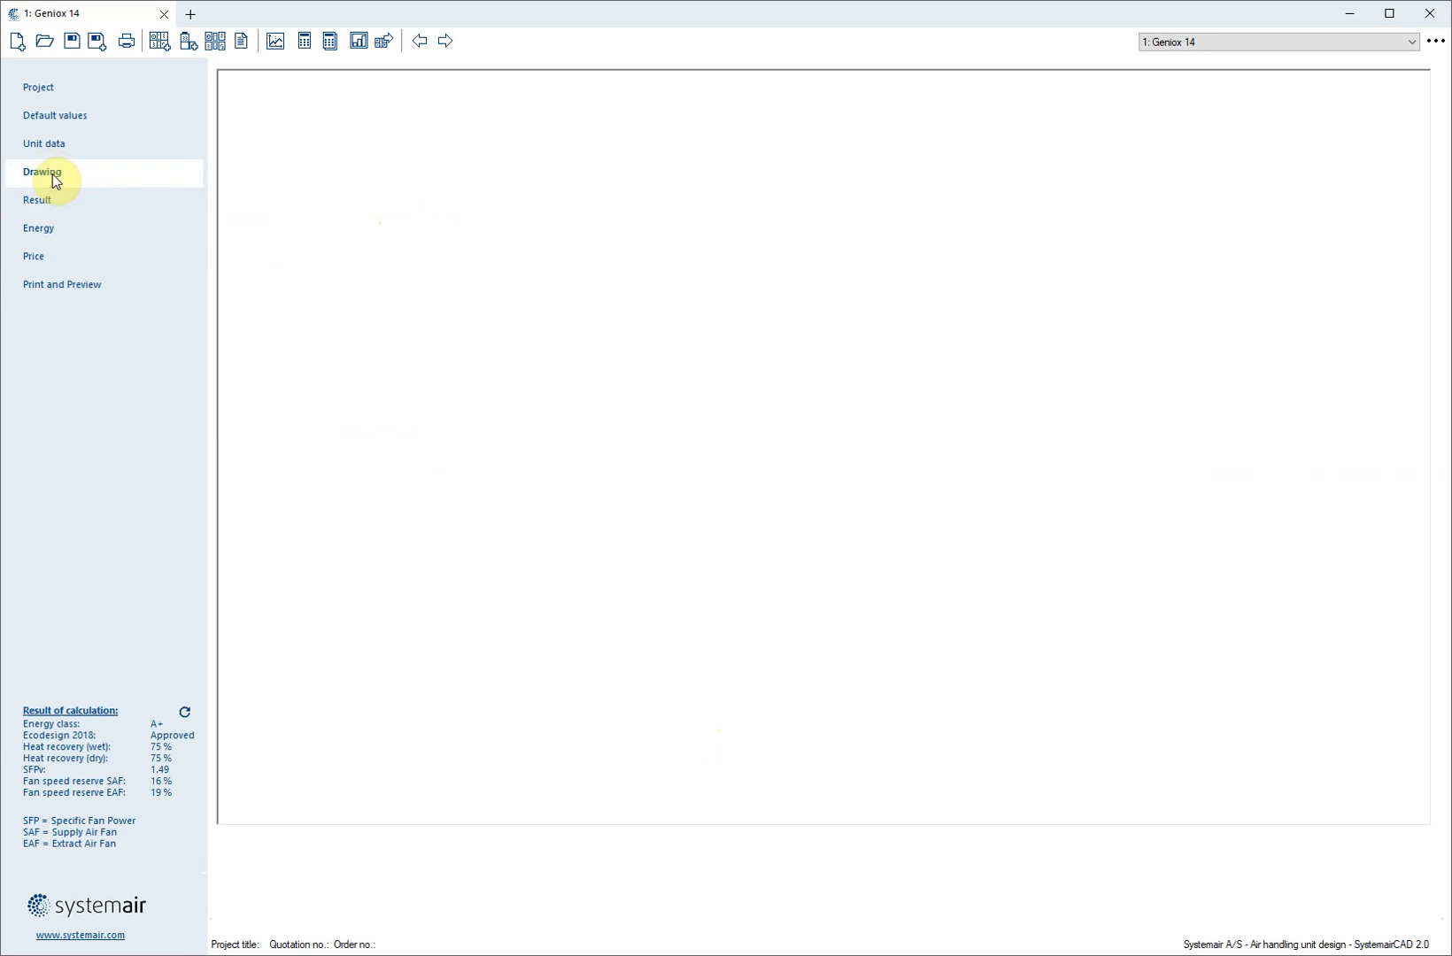
# Add a second Geniox unit of size 14 with rotary heat exchanger, using the layout with heating and cooling coils extending beyond the stacked part
pyautogui.click(158, 41)
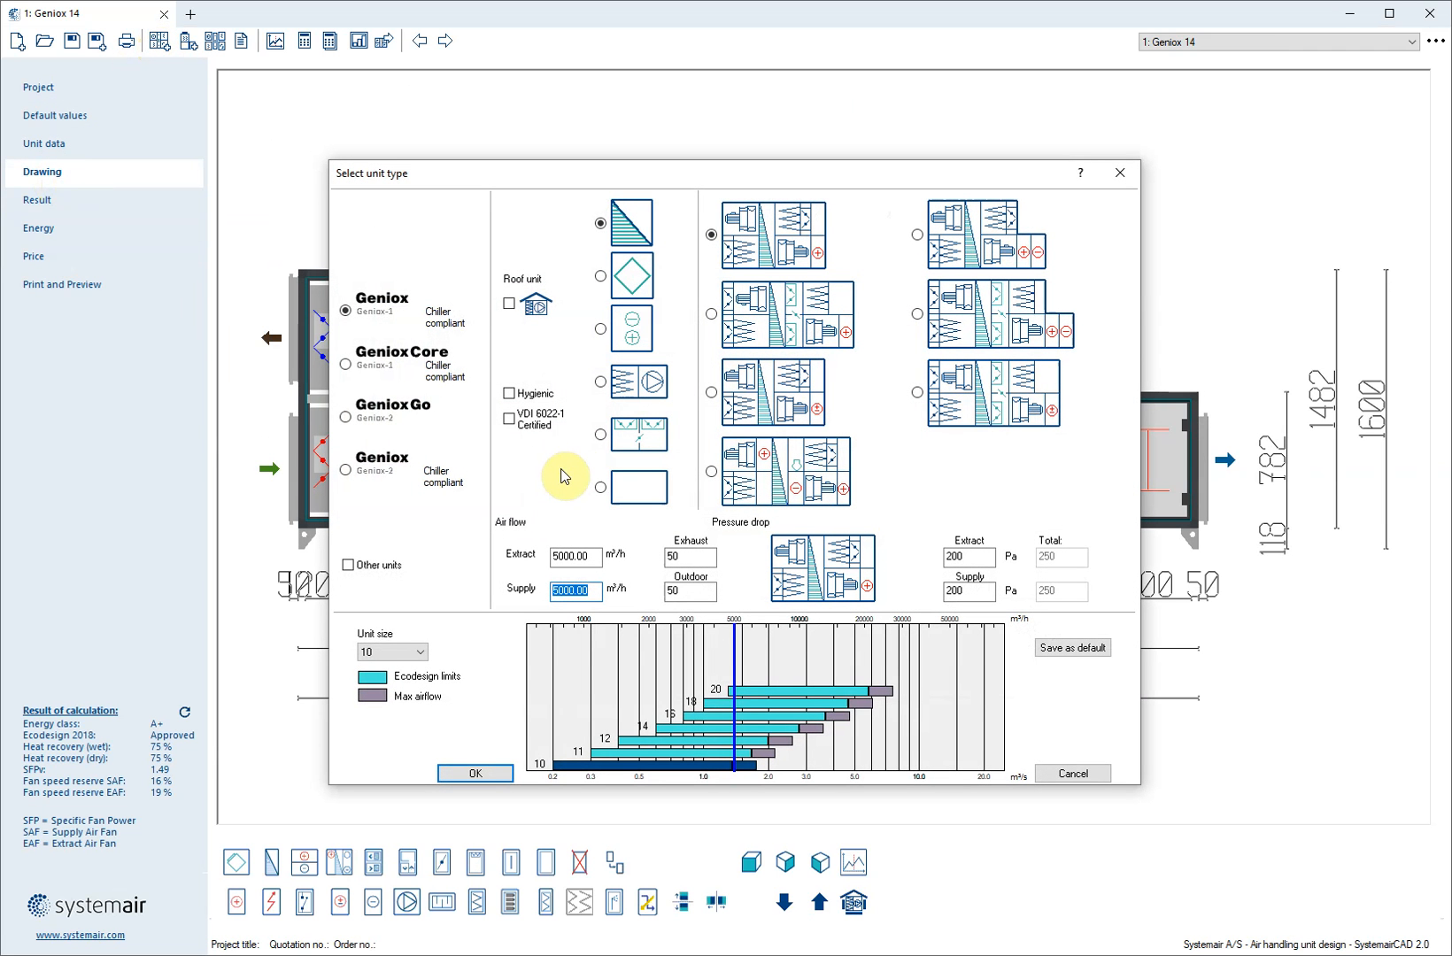
pyautogui.click(961, 233)
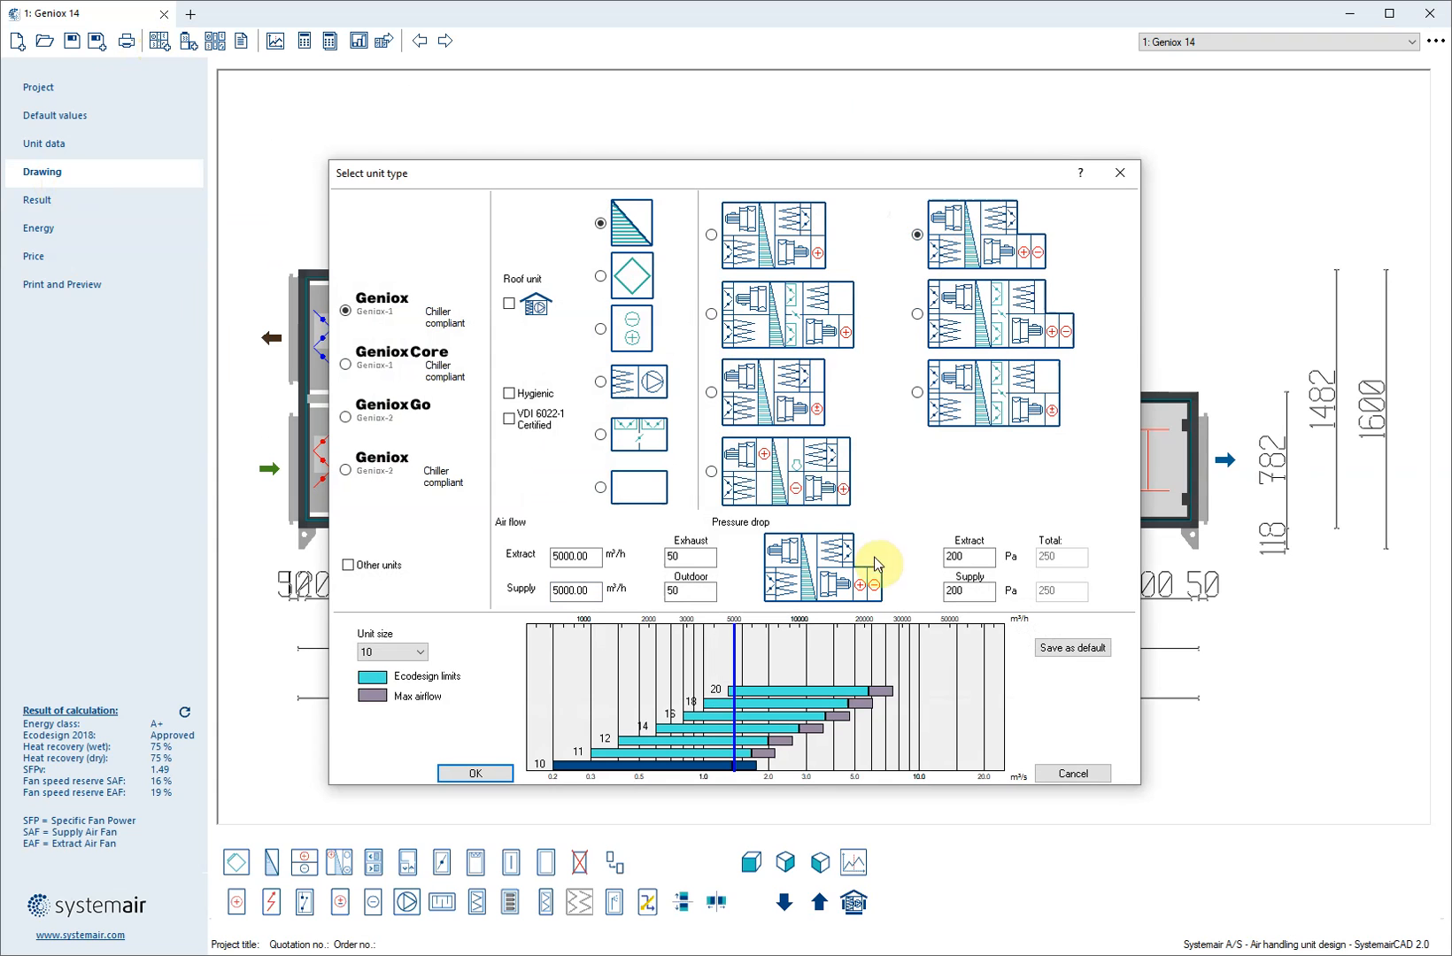
pyautogui.click(689, 728)
pyautogui.click(469, 773)
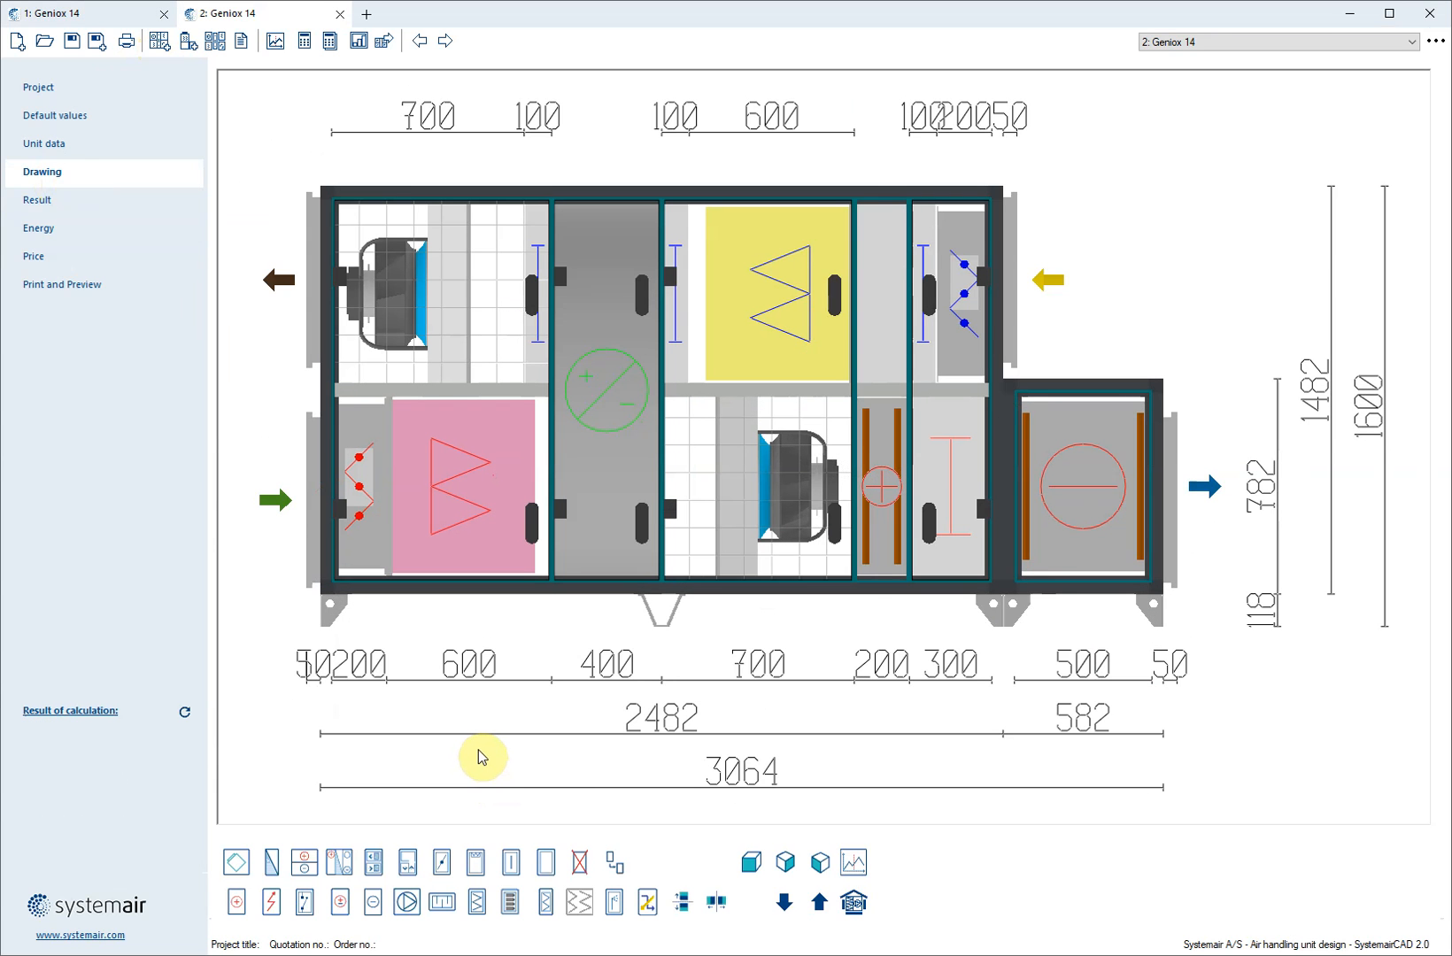
# Examine the damper positions and the cooling coil outlet in the new unit's drawing
pyautogui.click(363, 502)
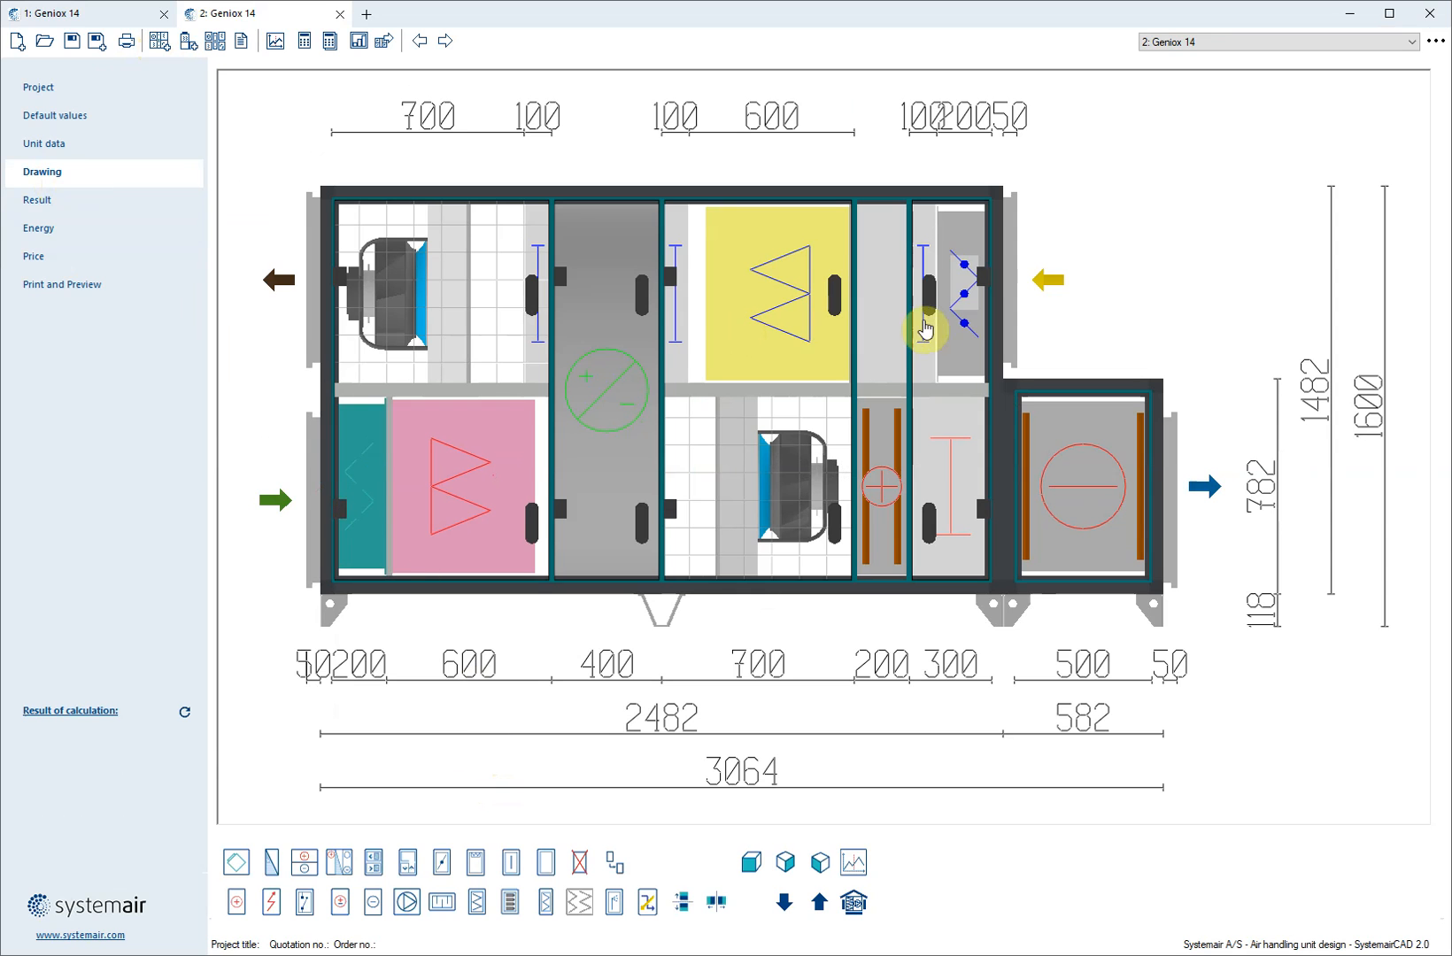
pyautogui.click(975, 324)
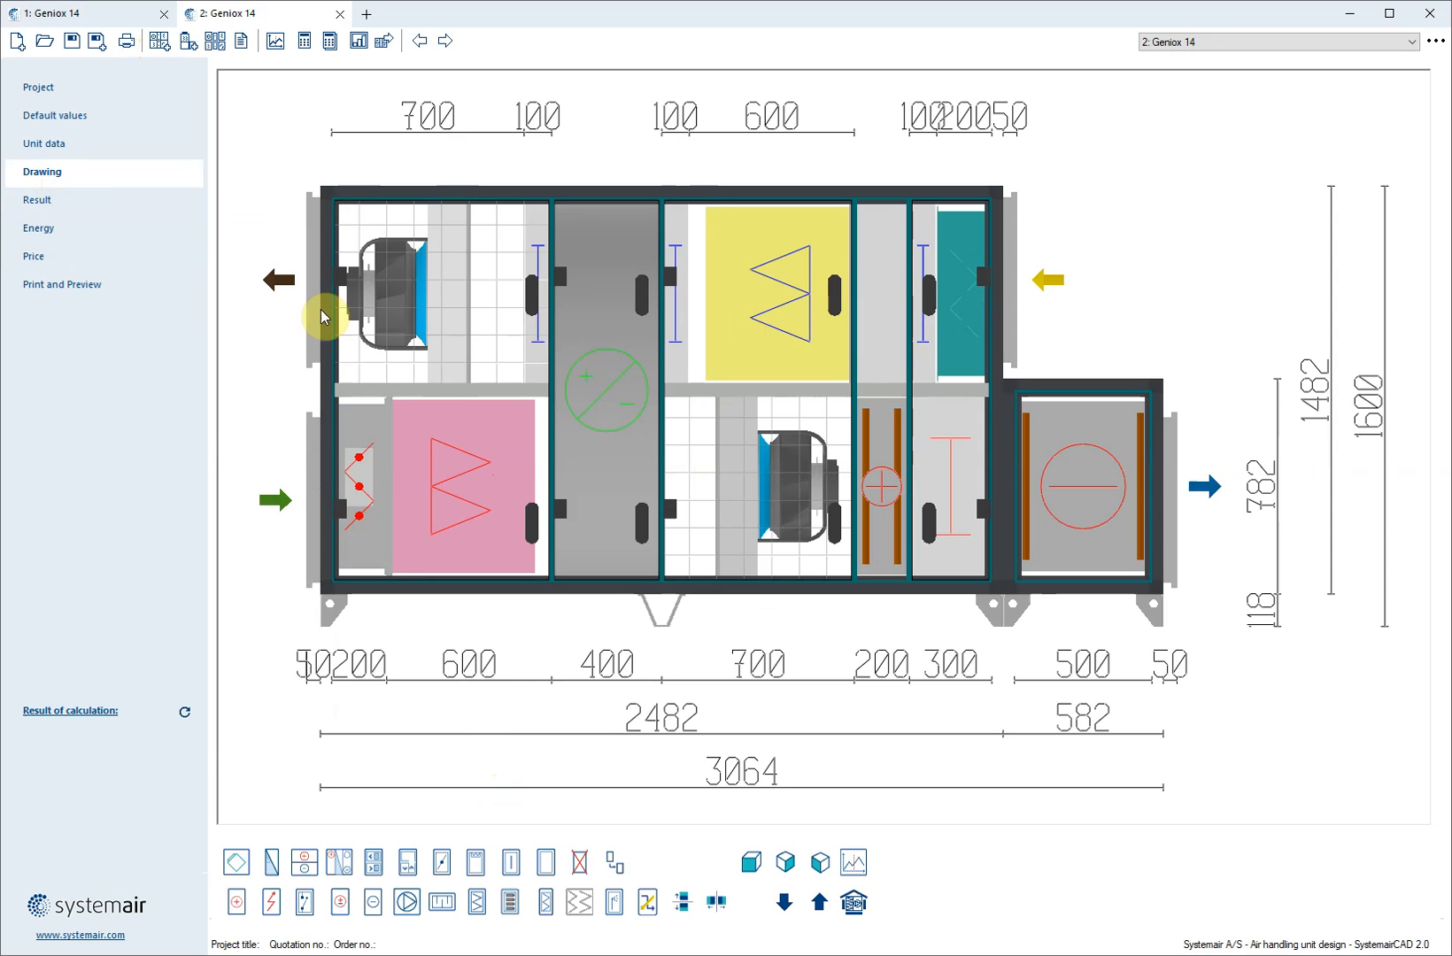
pyautogui.click(321, 337)
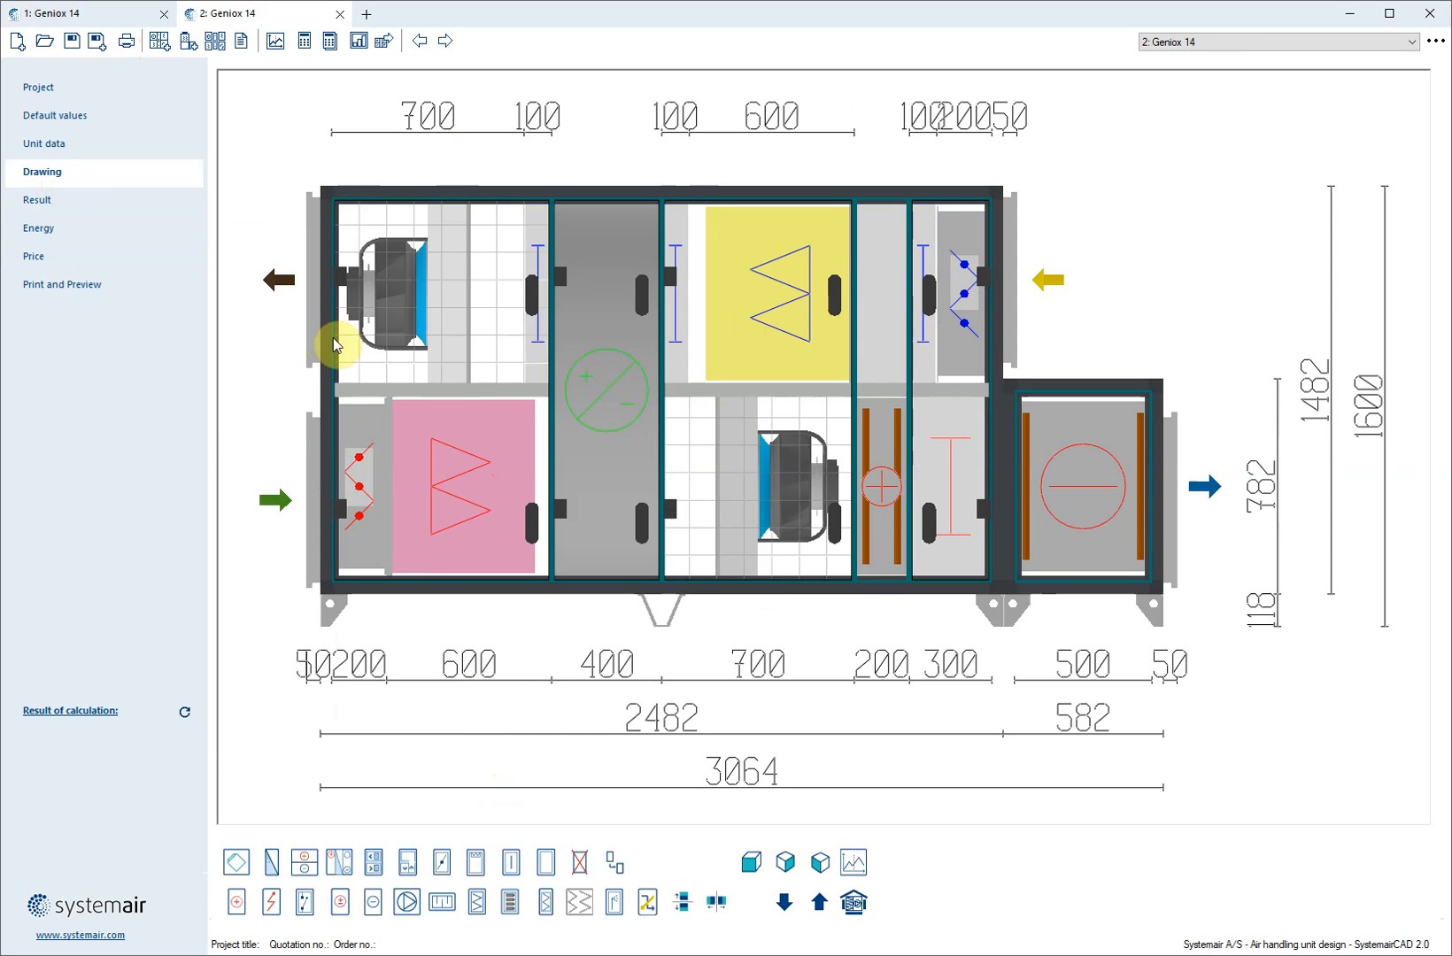
pyautogui.click(1067, 499)
pyautogui.click(1187, 506)
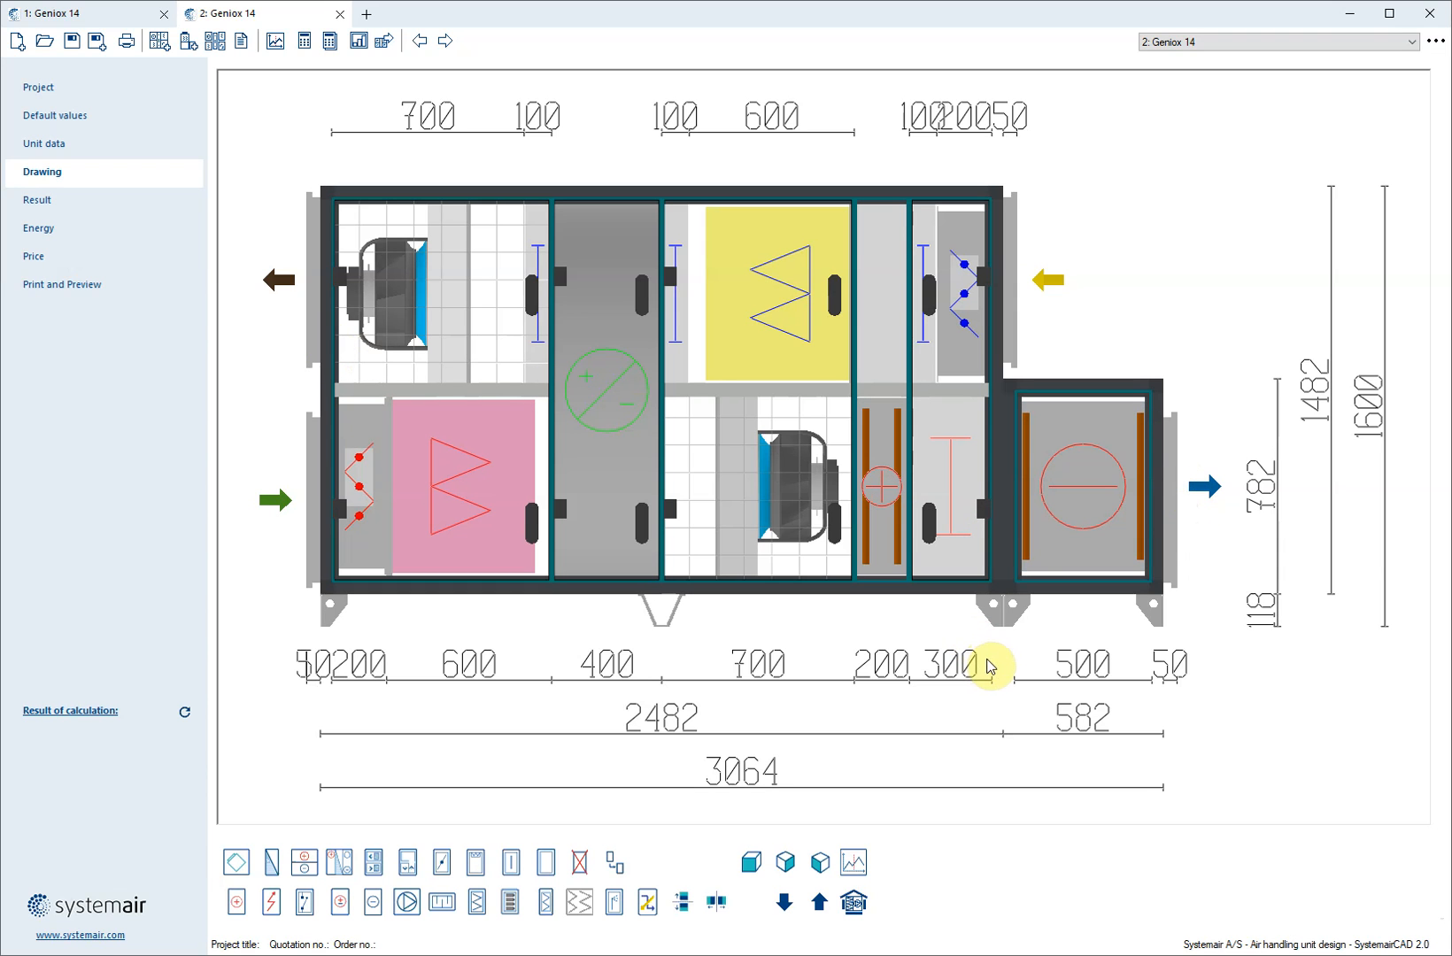
# Set the supply fan's type to Plug
pyautogui.click(762, 505)
pyautogui.doubleClick(759, 502)
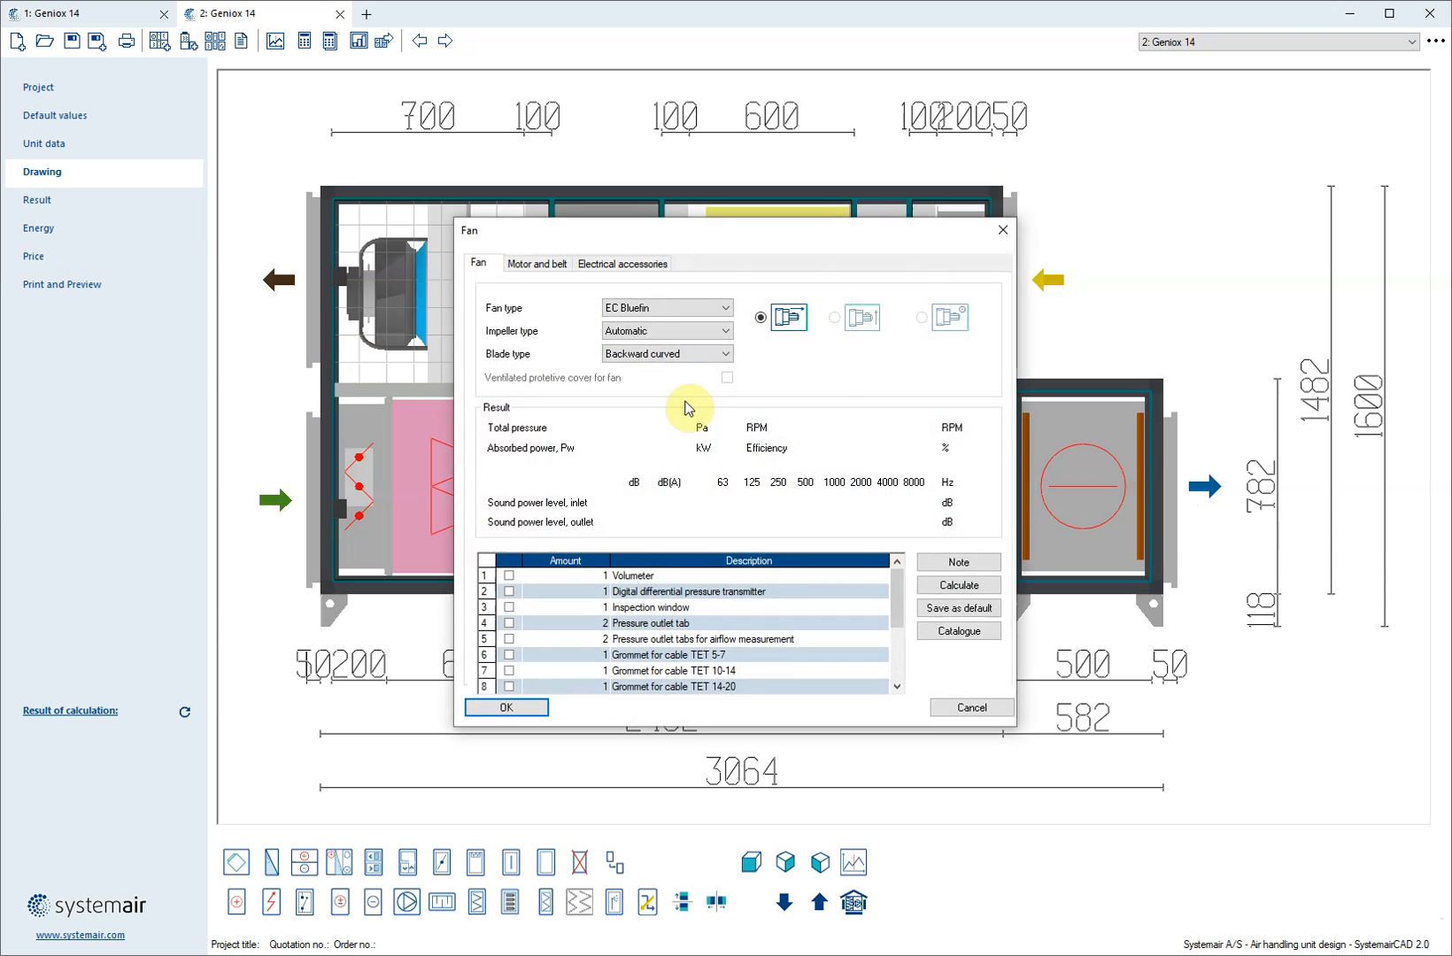
pyautogui.click(650, 308)
pyautogui.click(620, 346)
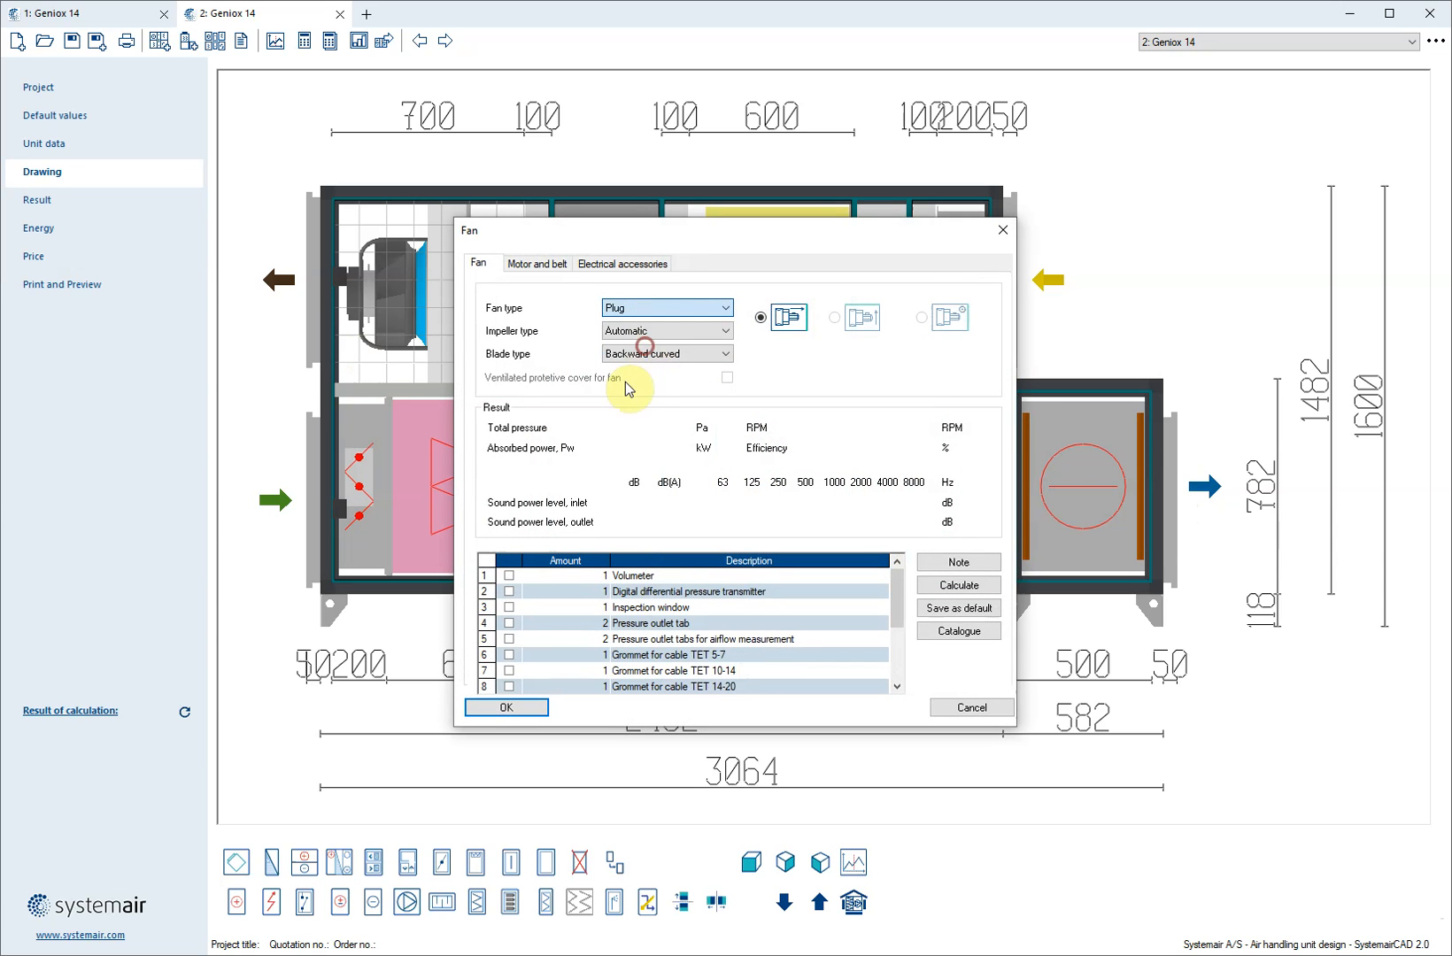
pyautogui.click(522, 706)
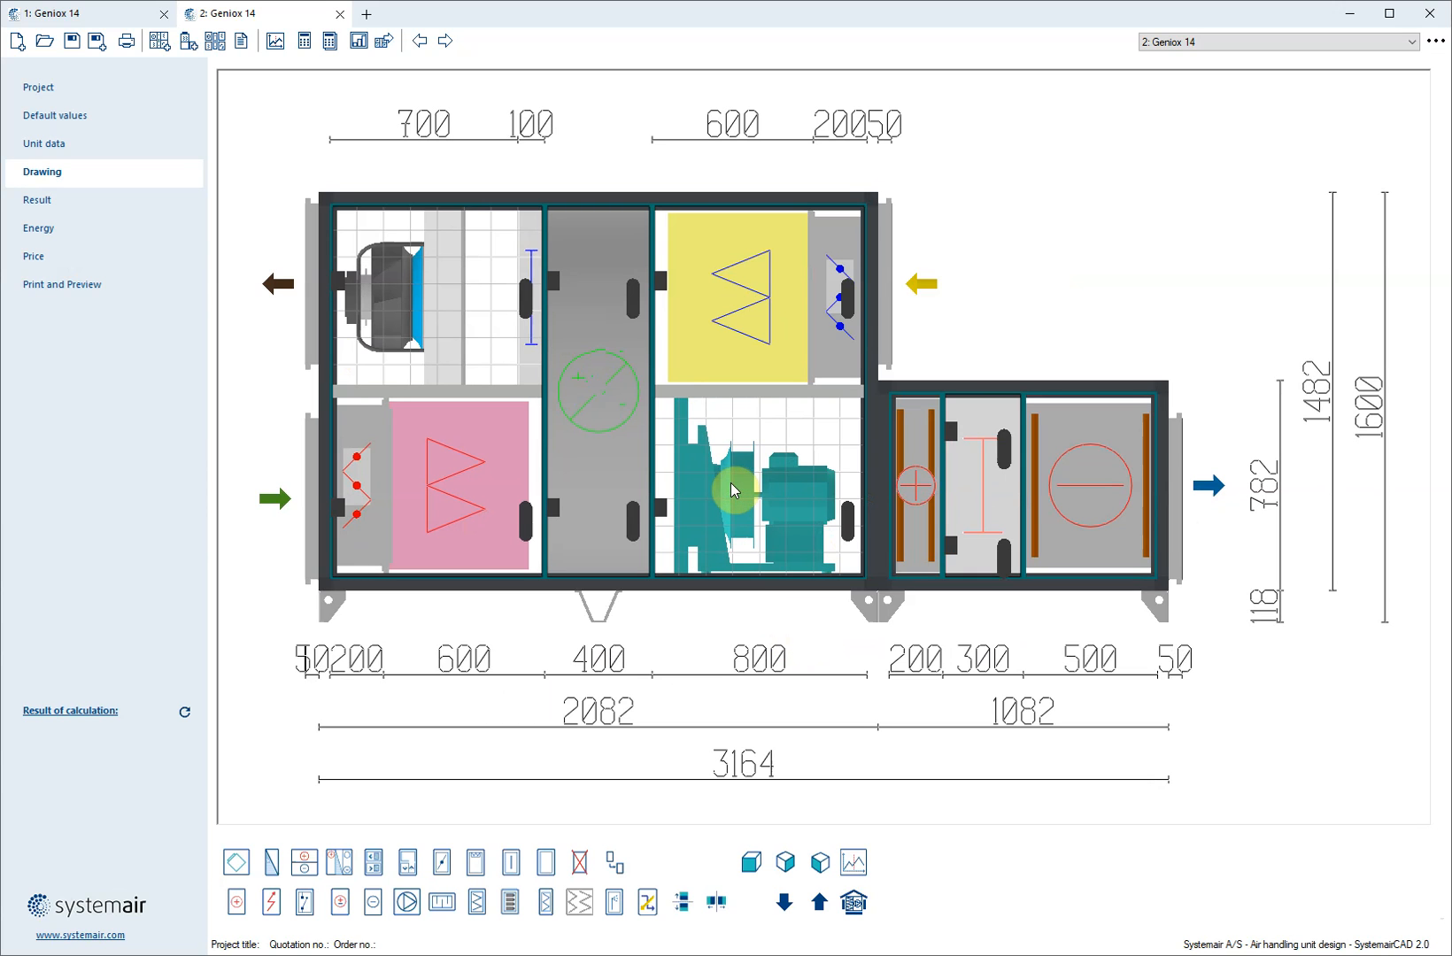
# Enable the VDI 6022-1 Certified option in the second unit's data
pyautogui.click(853, 903)
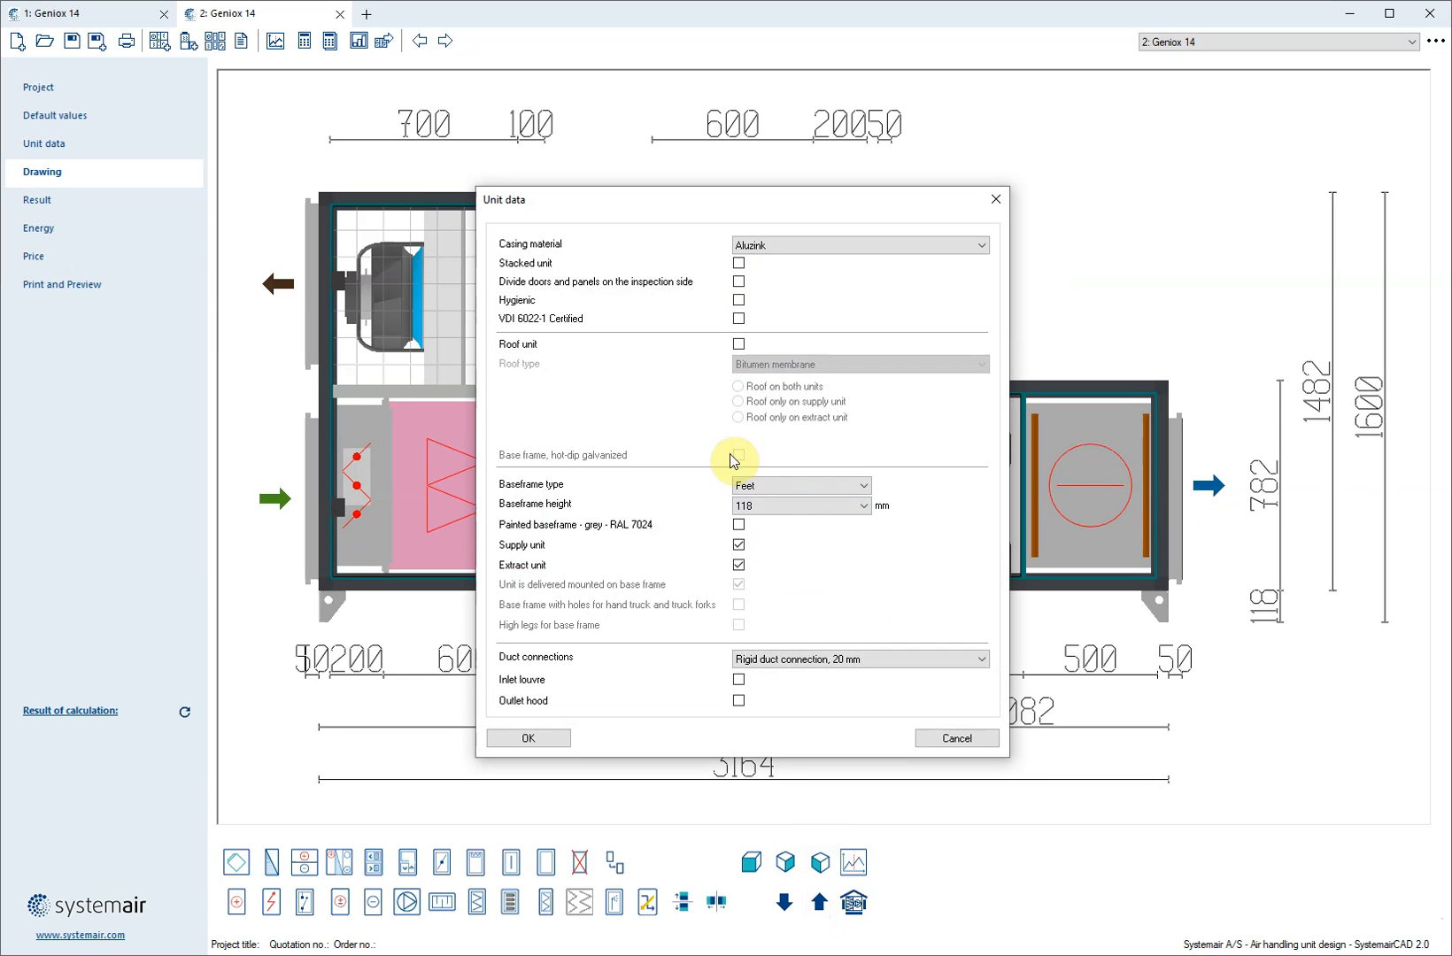
pyautogui.click(739, 319)
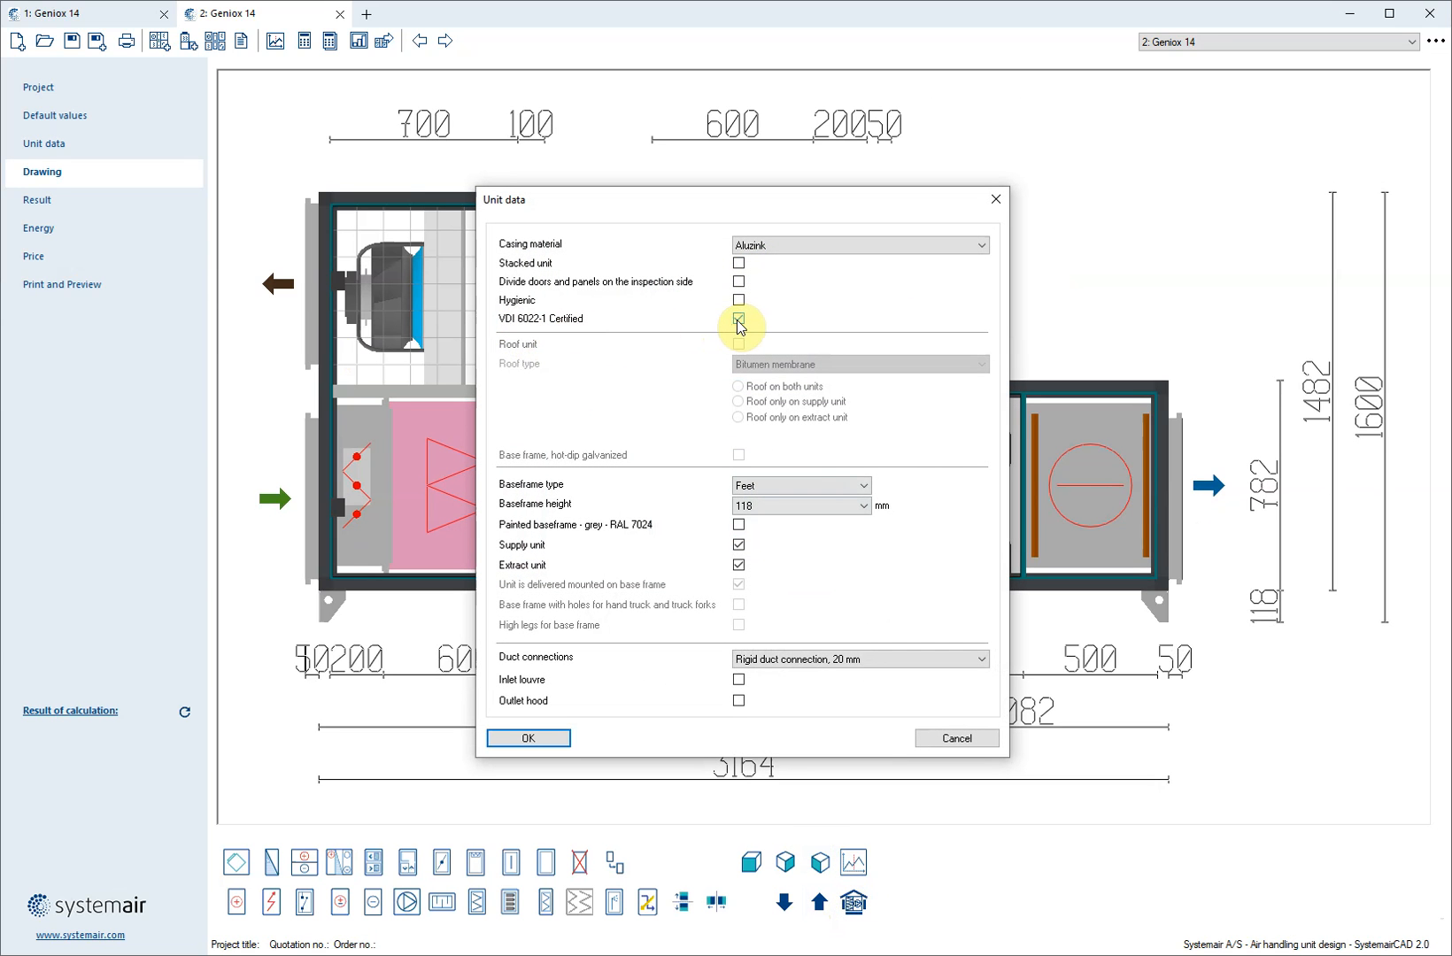
pyautogui.click(529, 737)
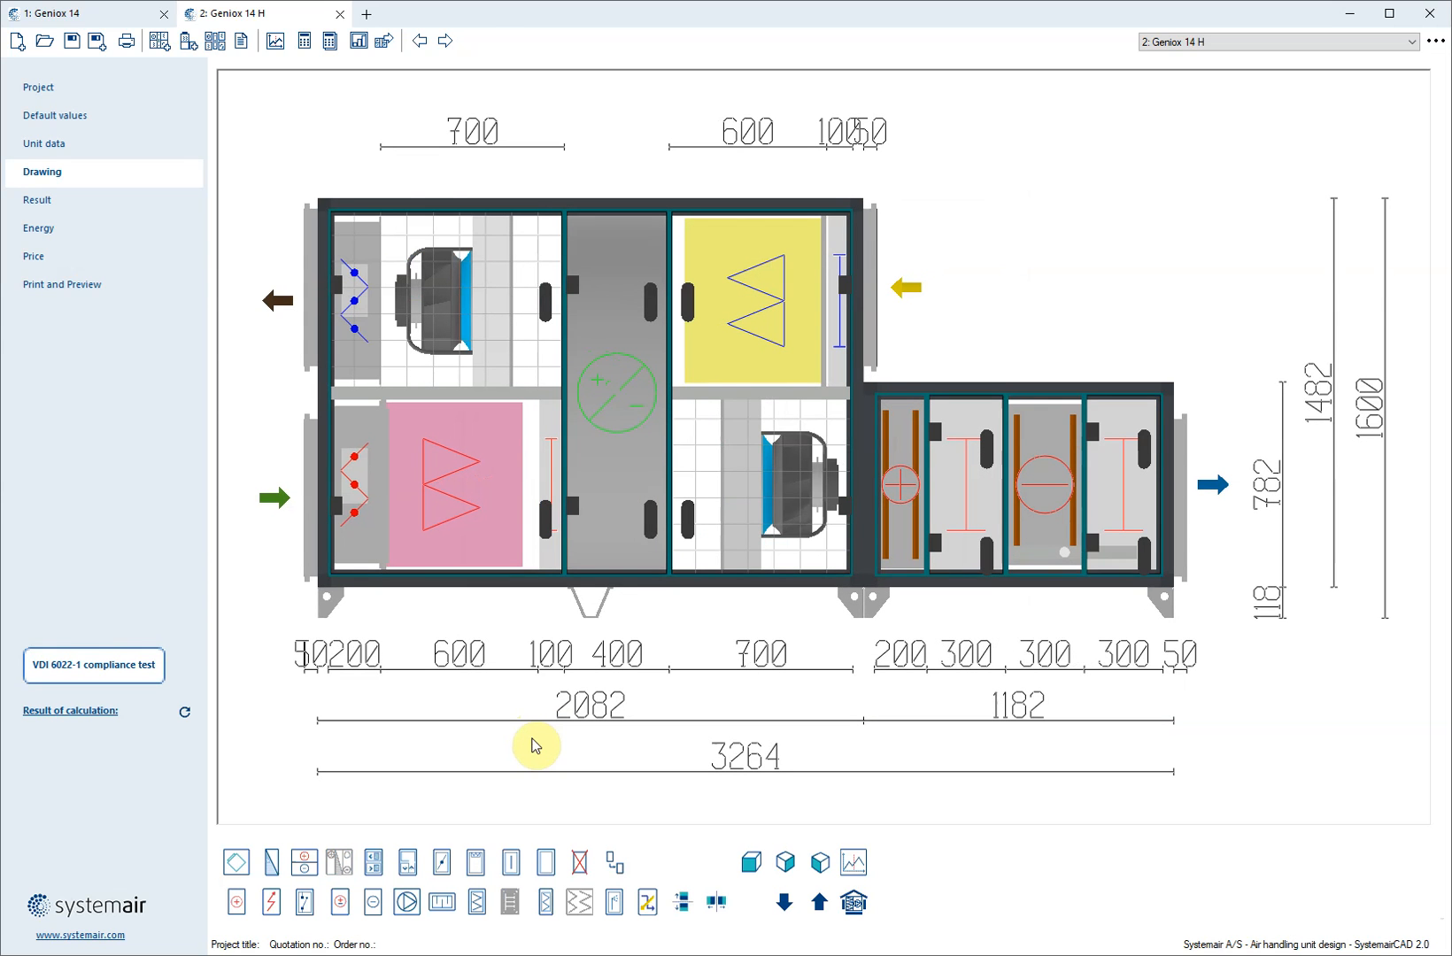
# Examine the supply fan, the inlet damper, the cooling coil and the inspection section after it
pyautogui.click(813, 471)
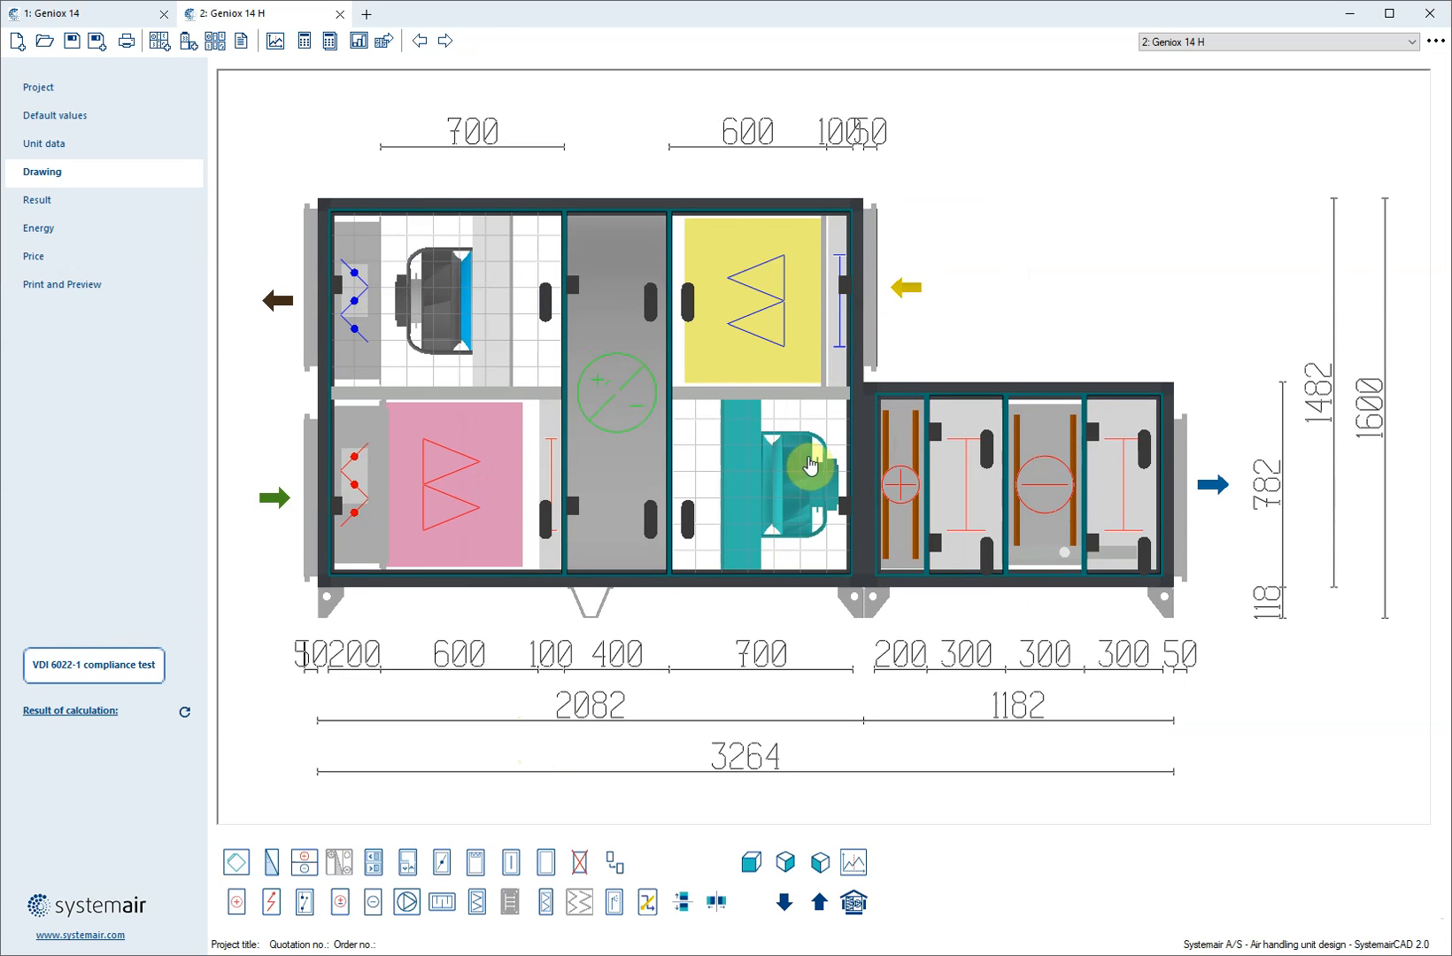
pyautogui.click(351, 485)
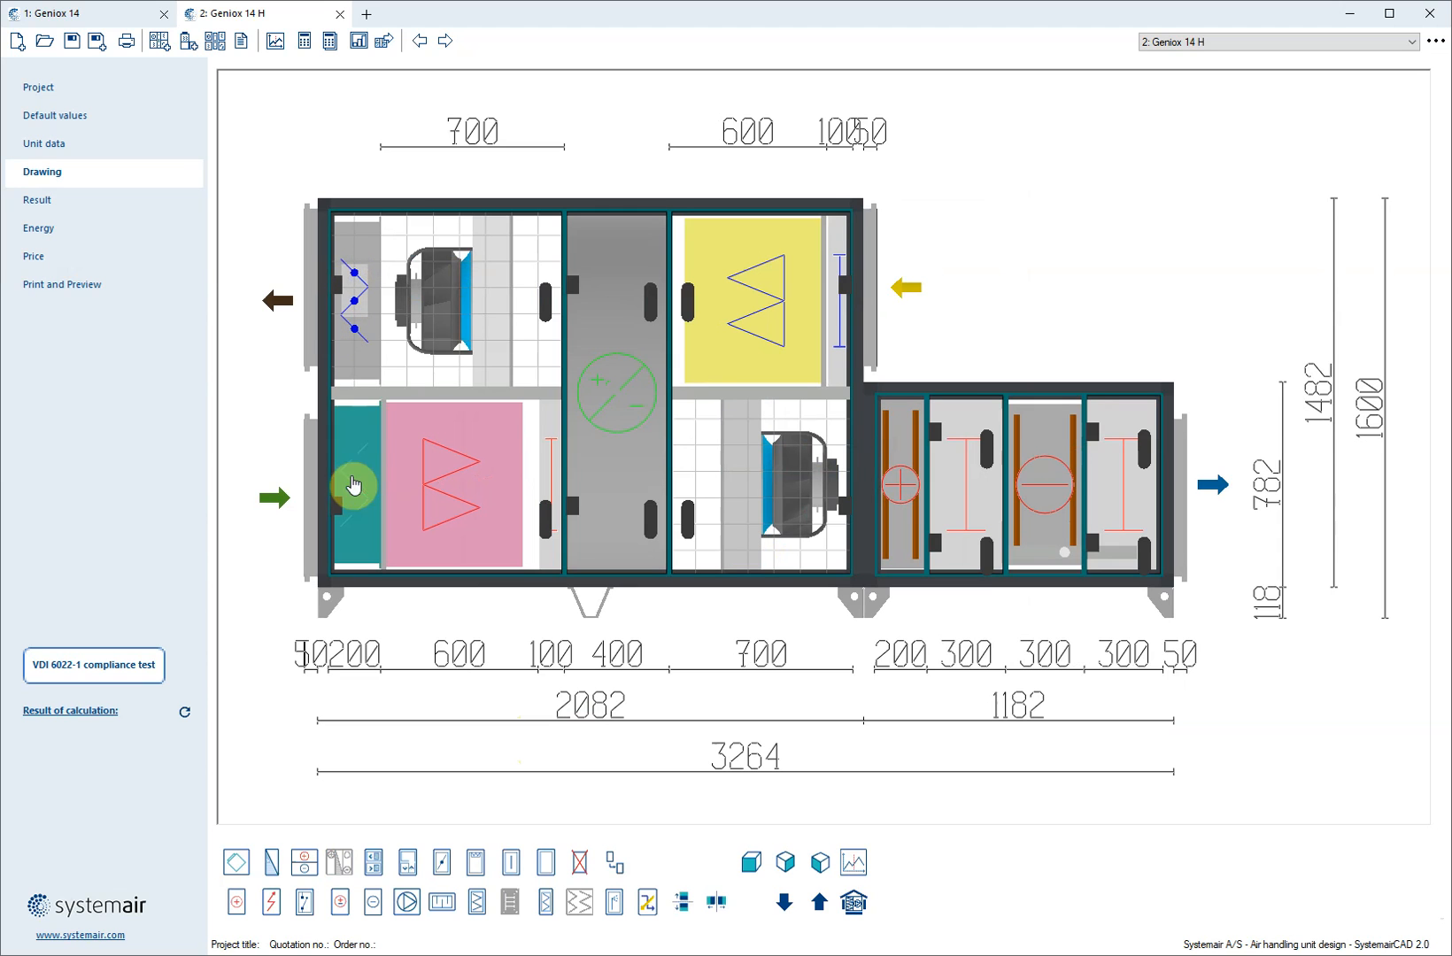
pyautogui.click(1130, 502)
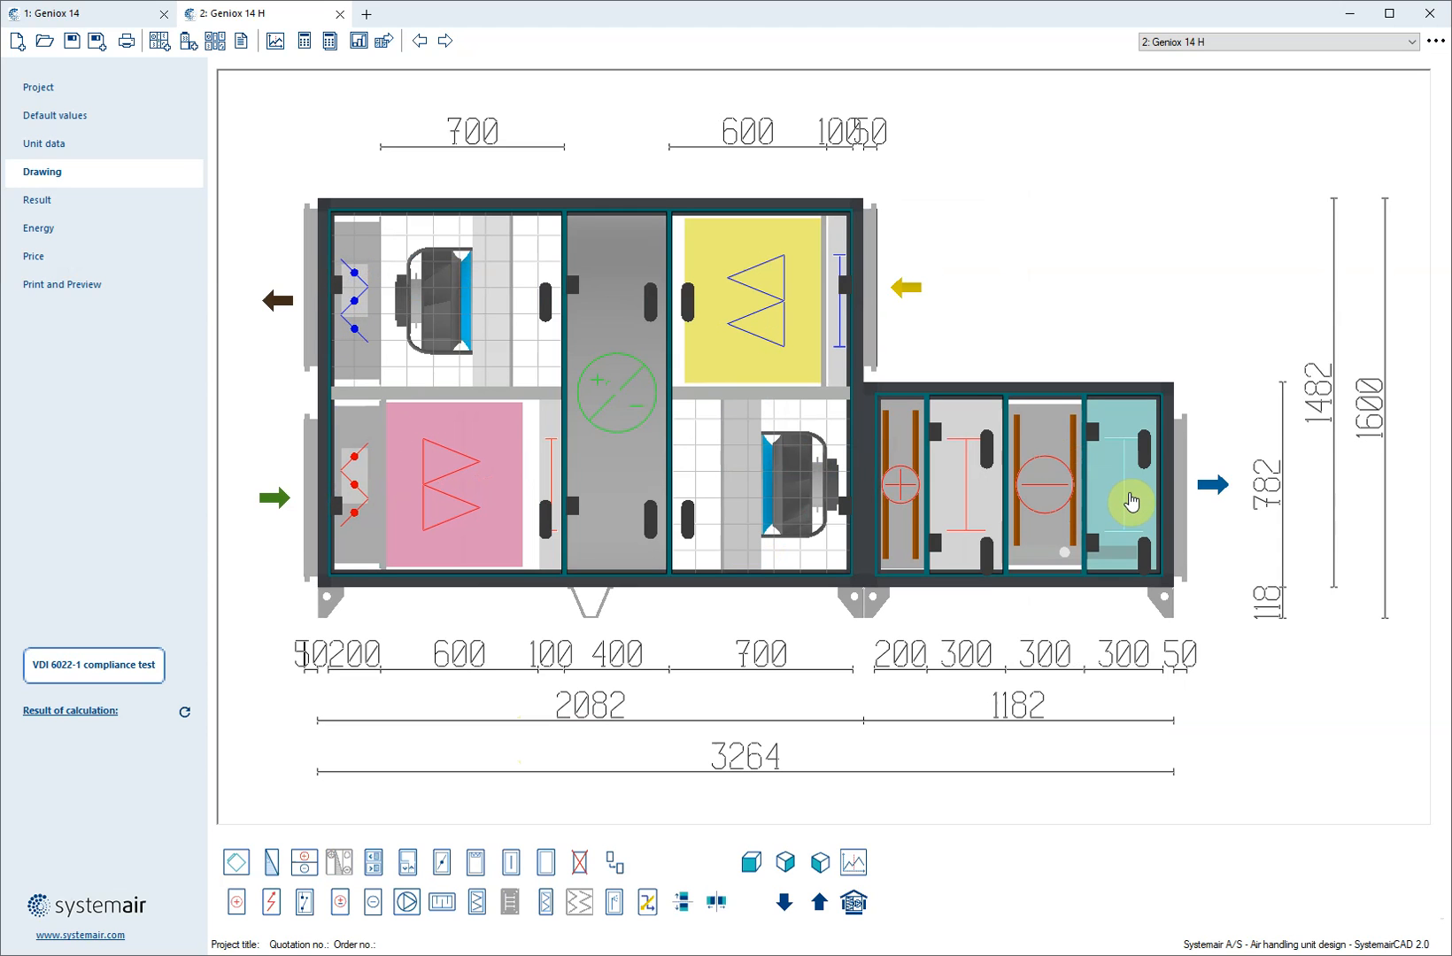
pyautogui.click(1032, 528)
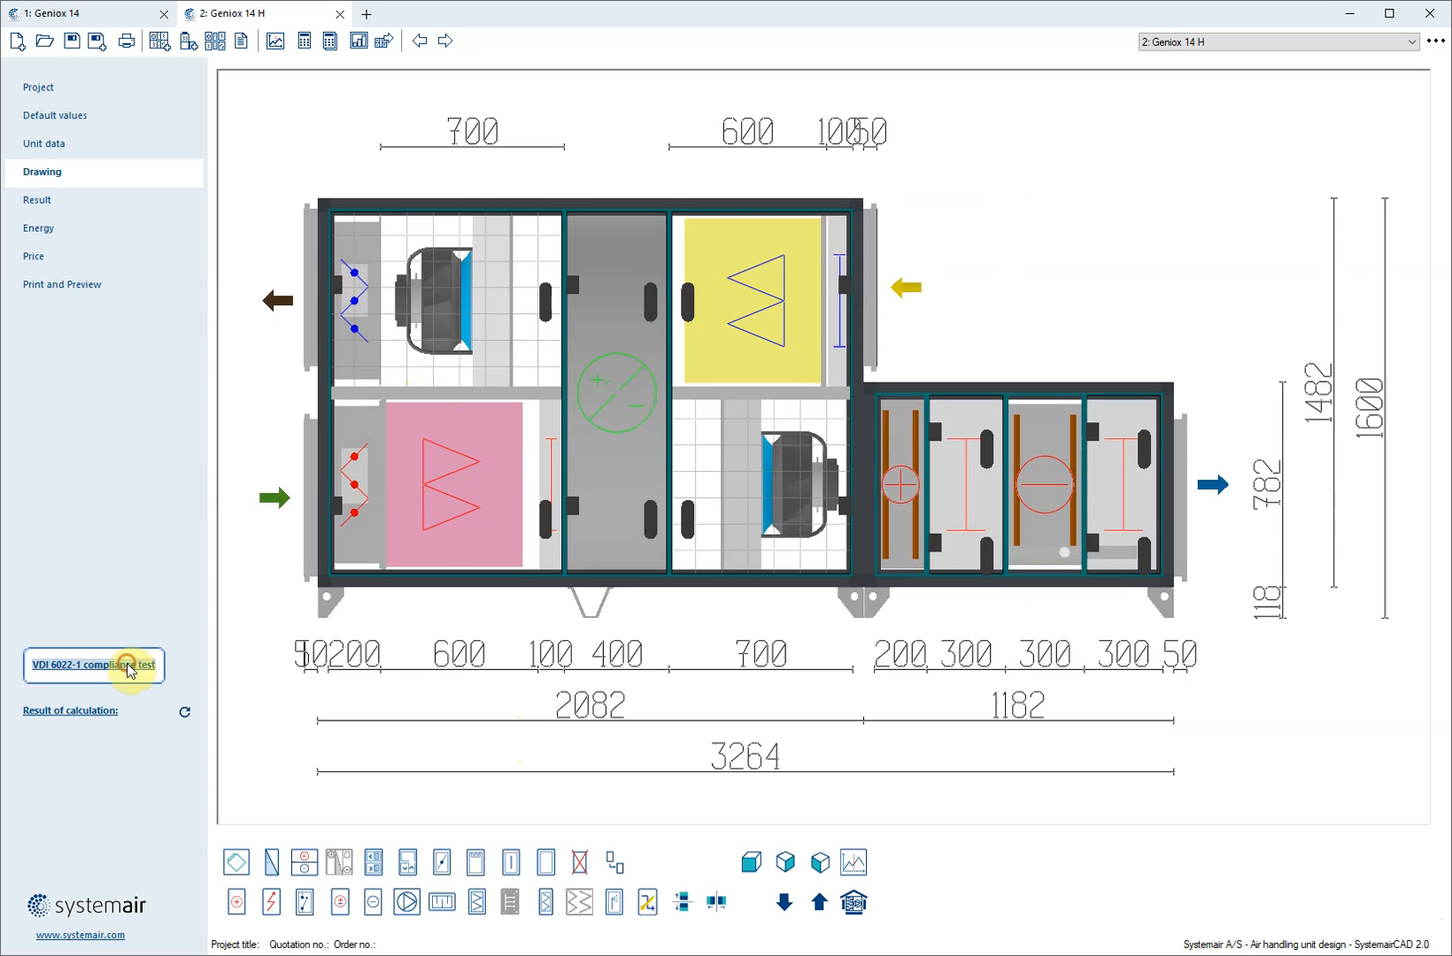
# Run the VDI 6022-1 compliance test, accept the automatic insertion of empty sections and calculate the unit
pyautogui.click(156, 663)
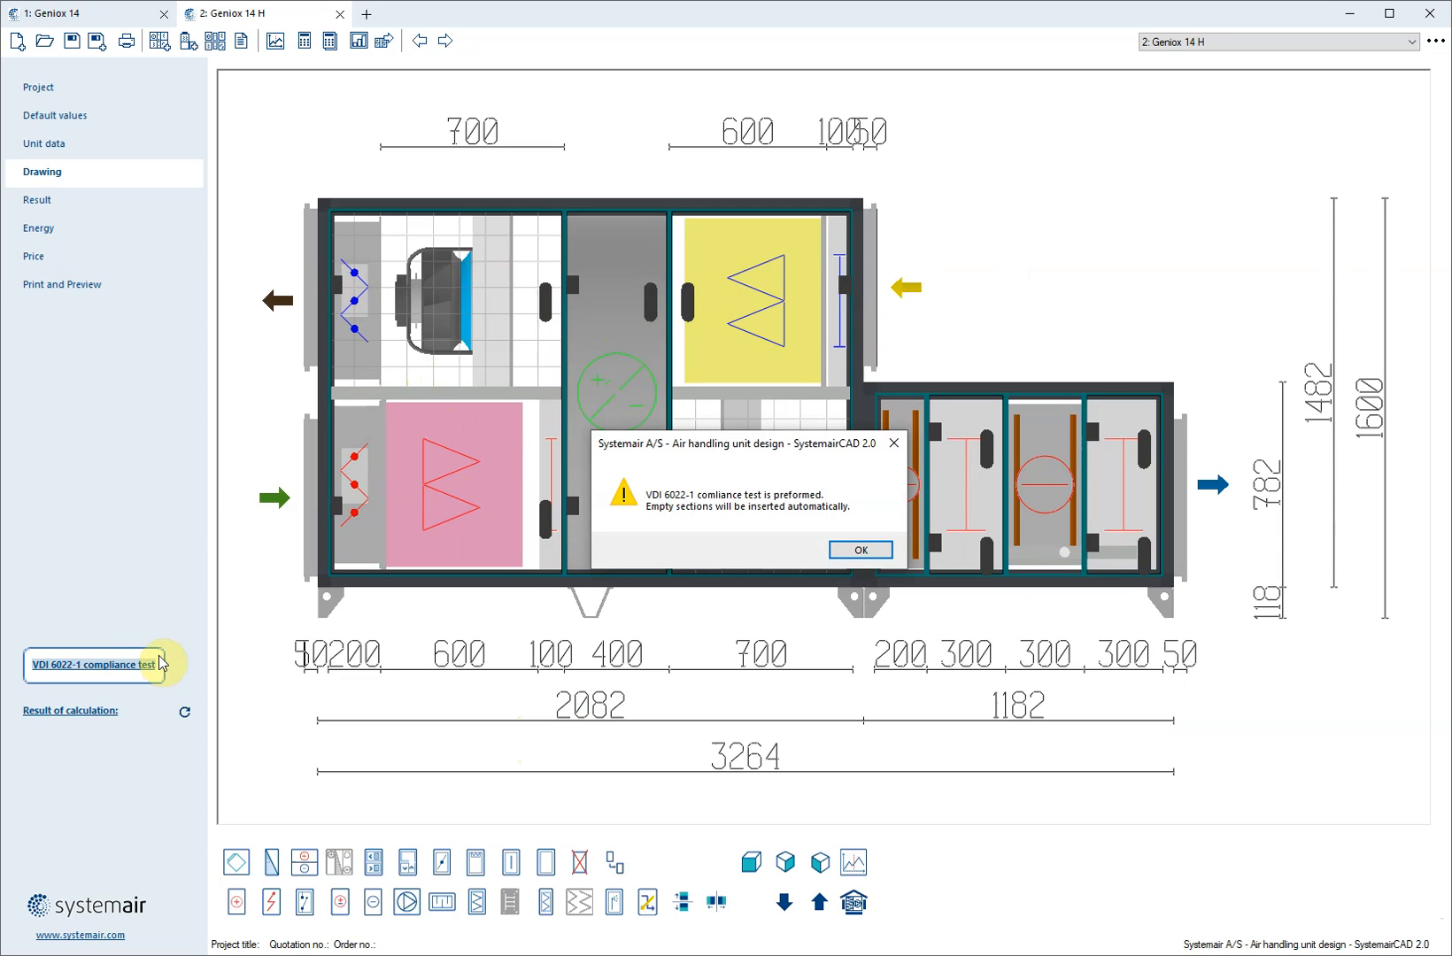
pyautogui.click(856, 550)
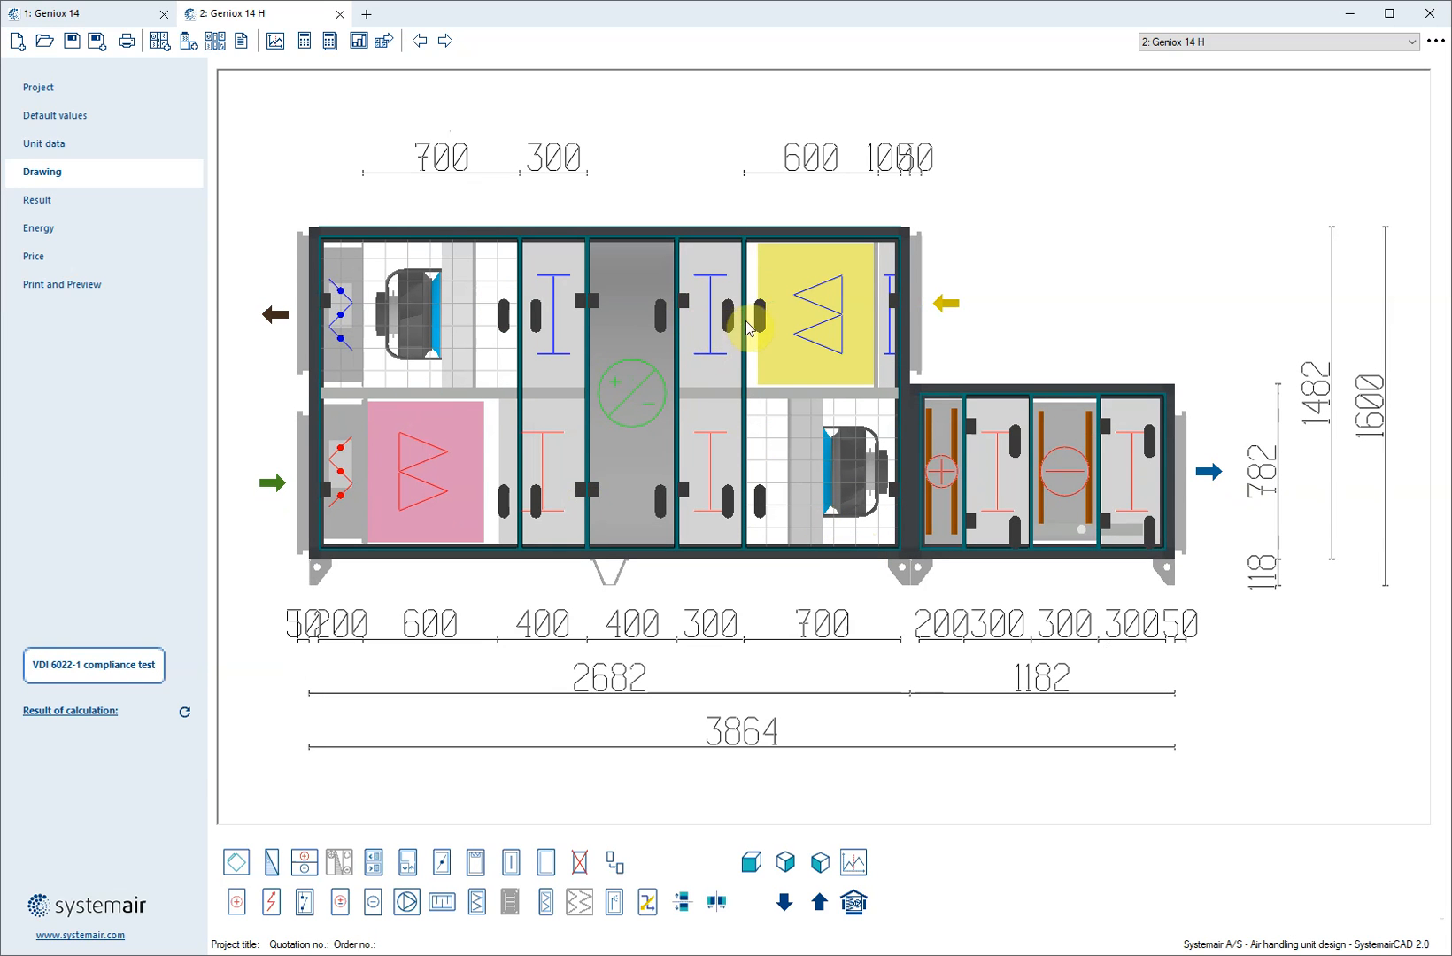
pyautogui.click(58, 202)
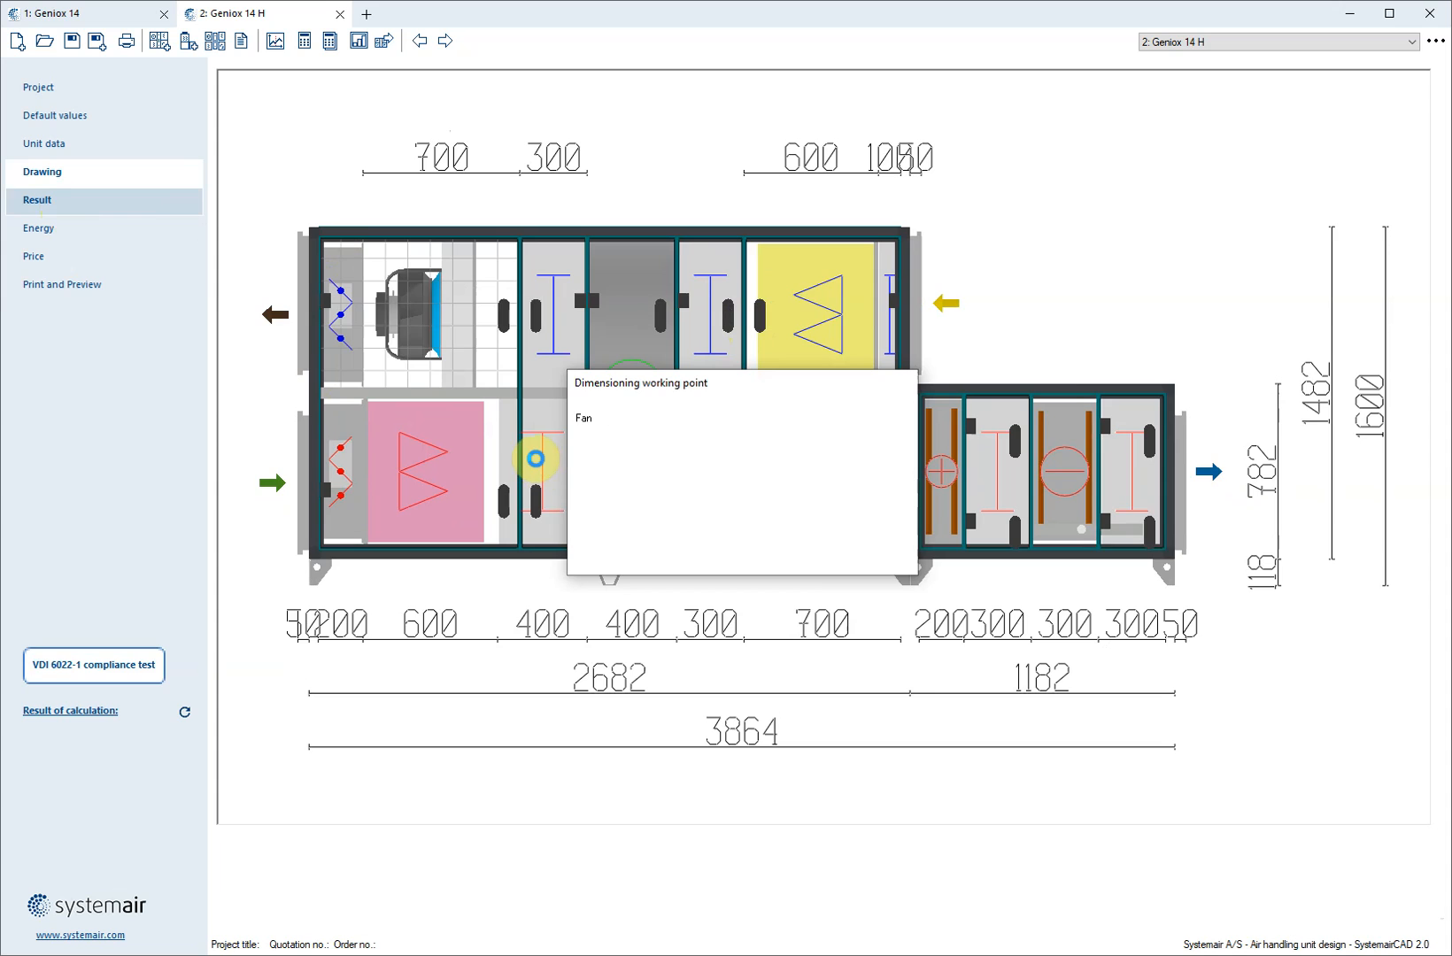
# Generate the print preview for the Geniox 14 H unit only and examine its technical data and hygiene certificate
pyautogui.click(74, 282)
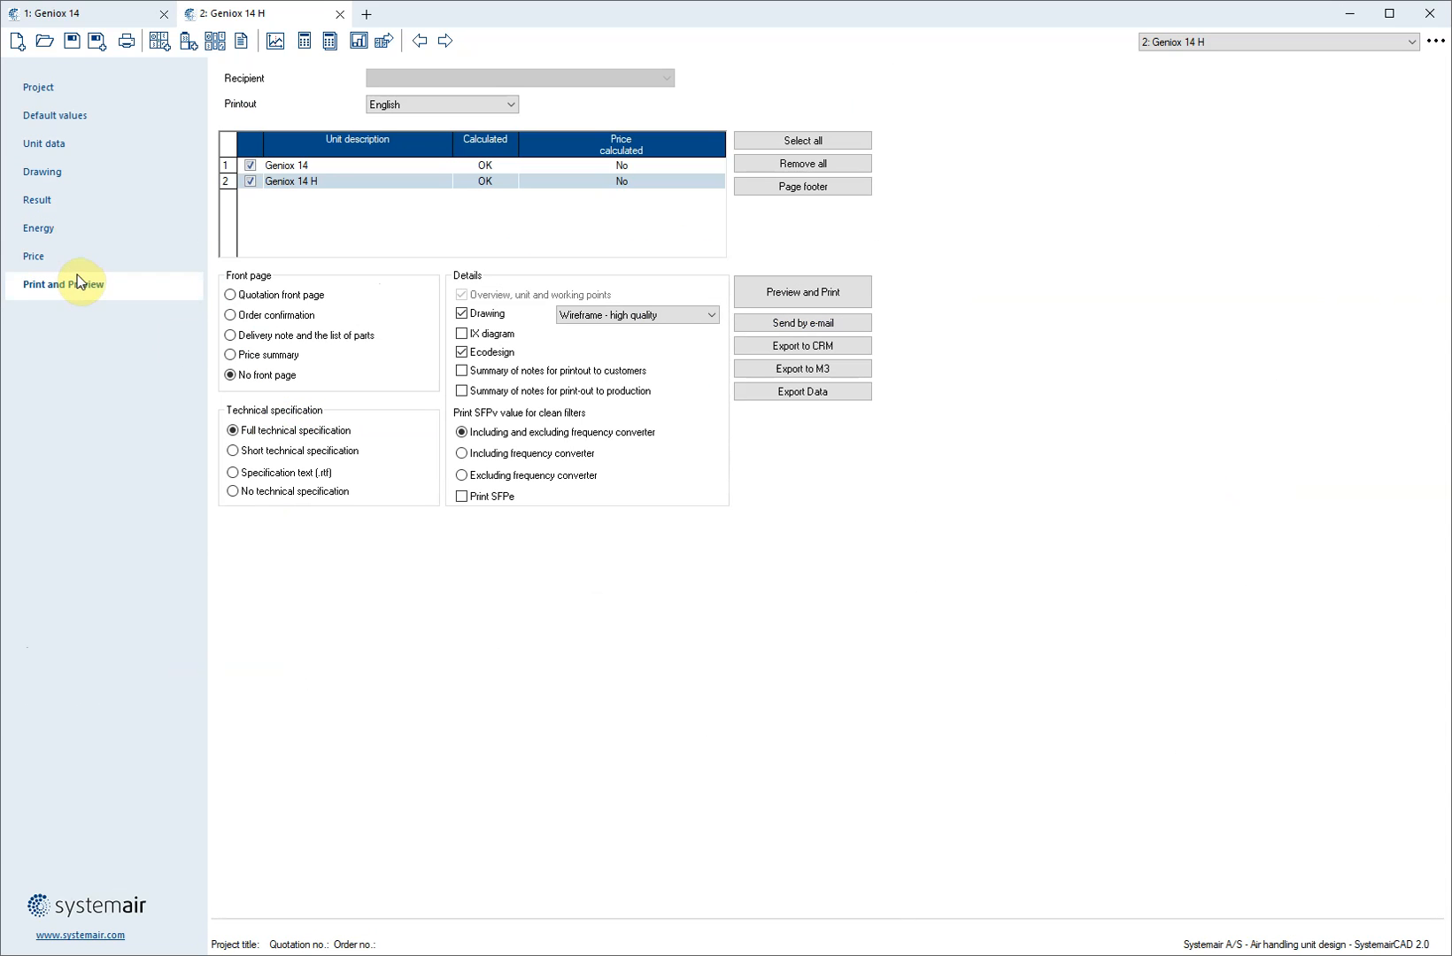
pyautogui.click(250, 166)
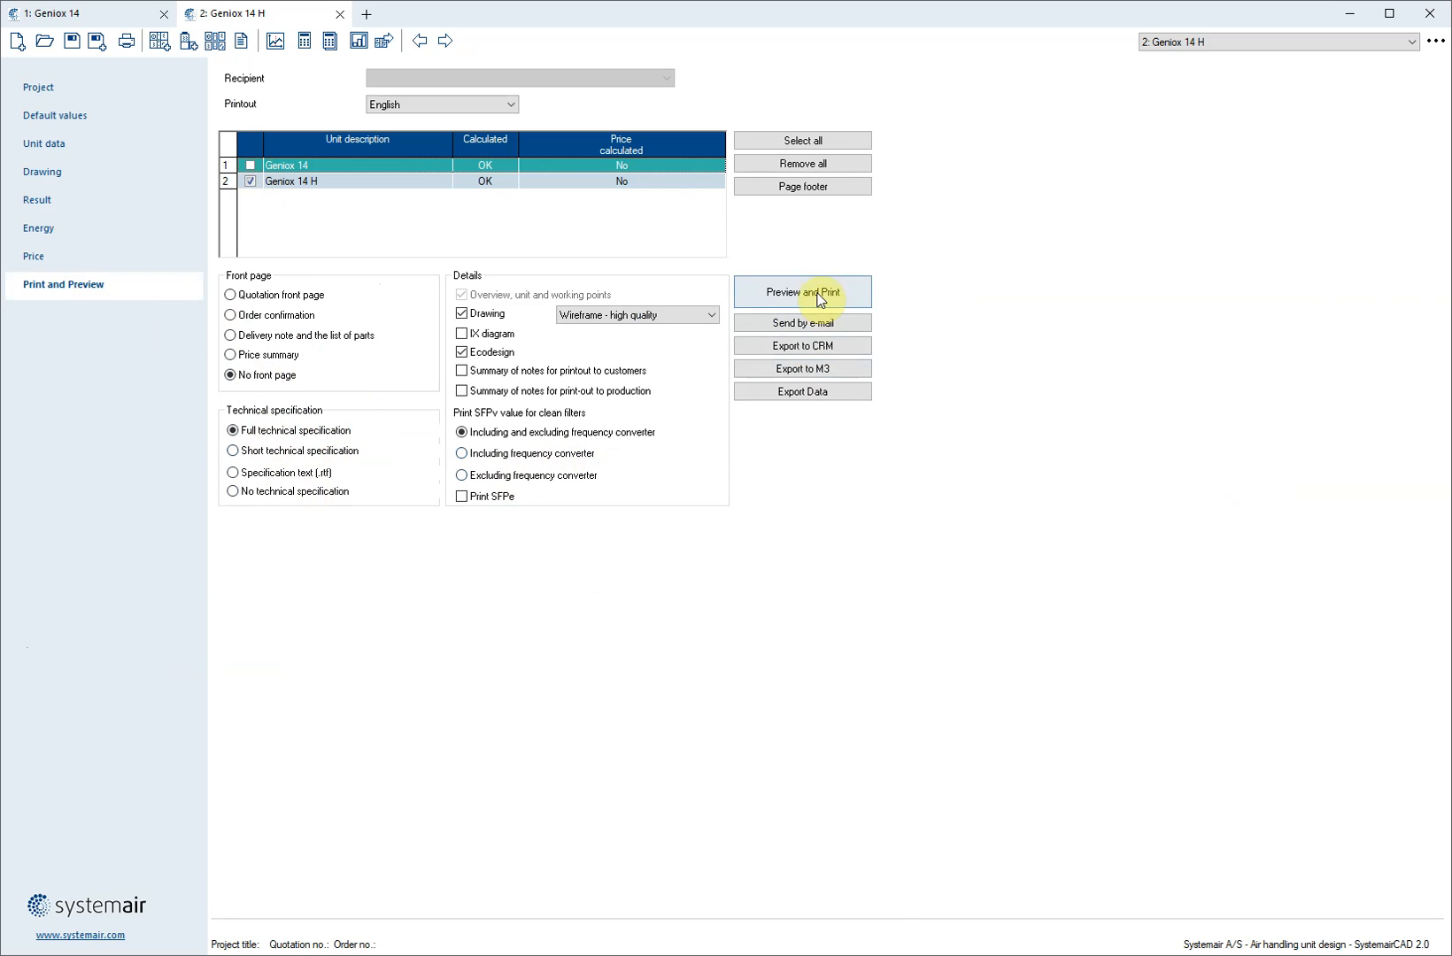
pyautogui.click(817, 292)
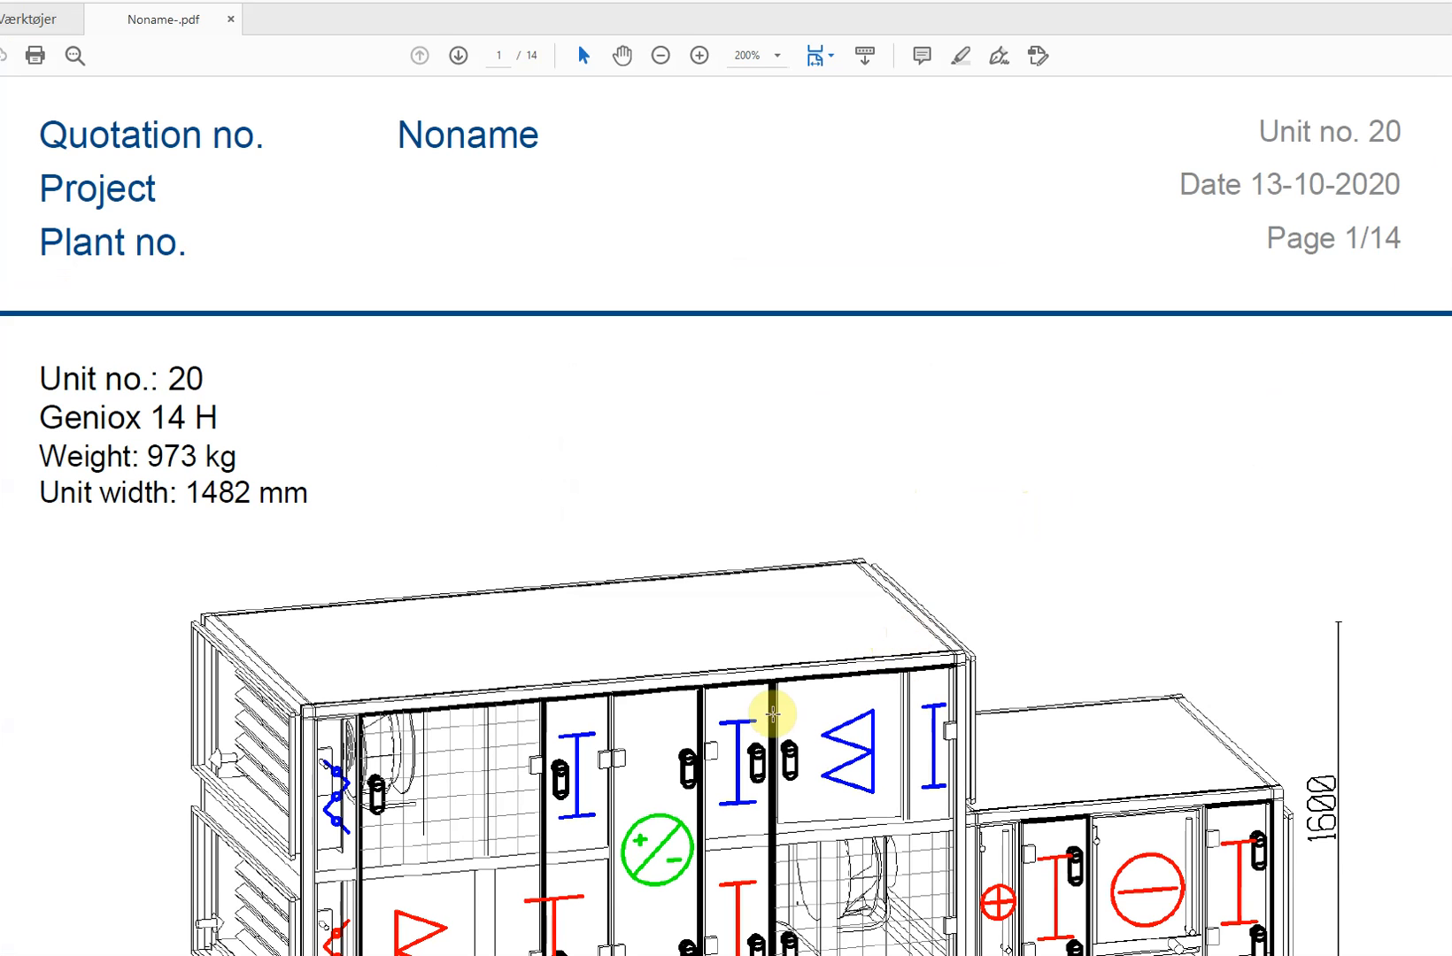
pyautogui.scroll(-3, 927, 720)
pyautogui.scroll(-20, 896, 706)
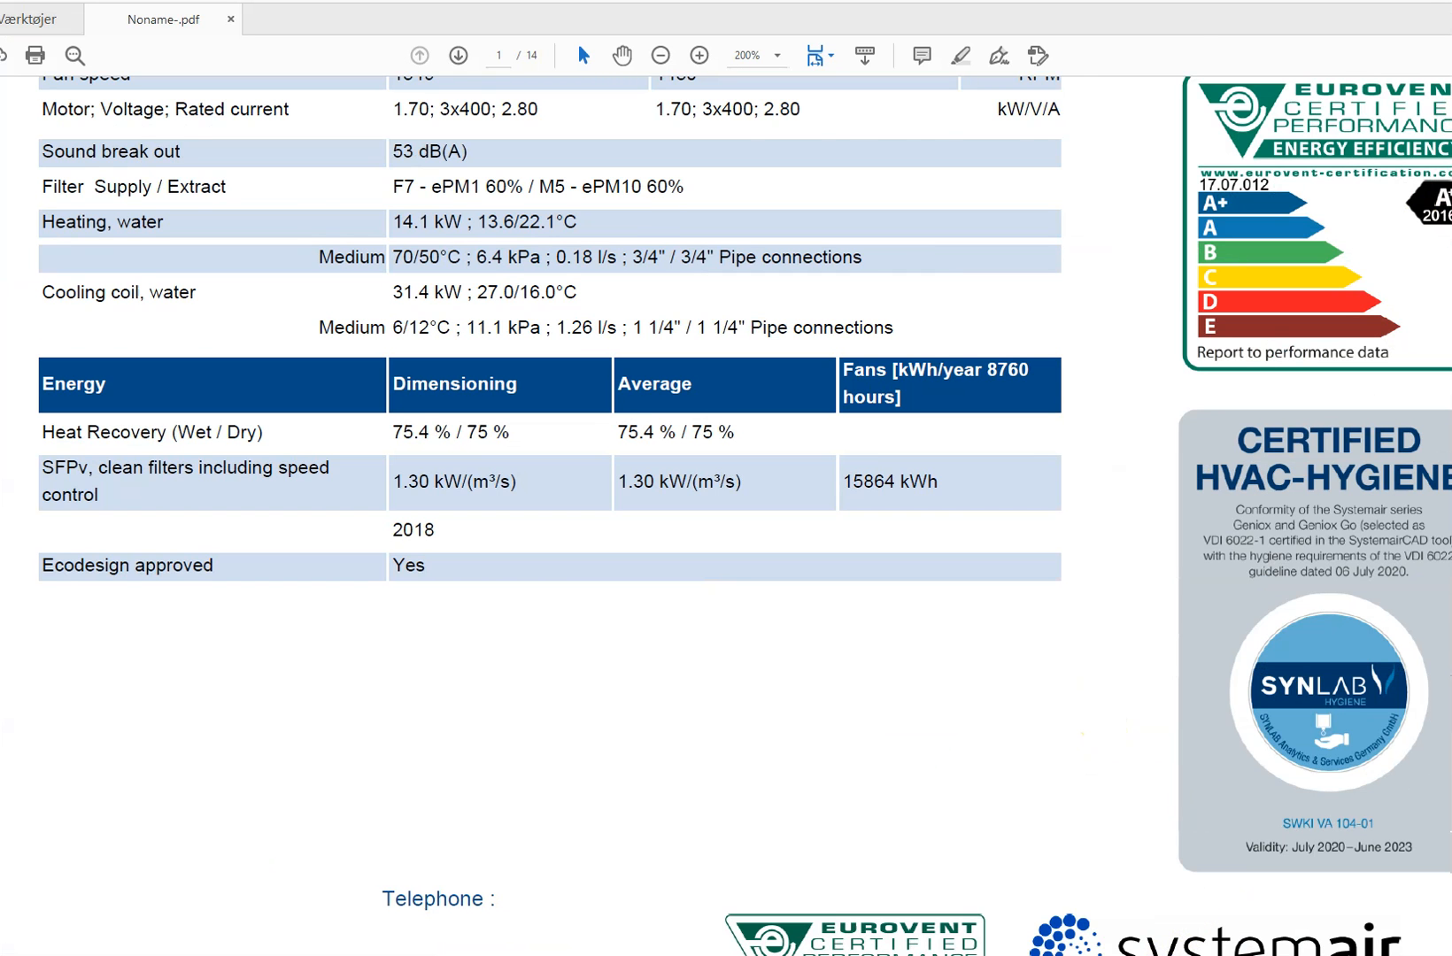
# Restore the PDF printout to a smaller window over the design program and fit a full page in view
pyautogui.click(1451, 0)
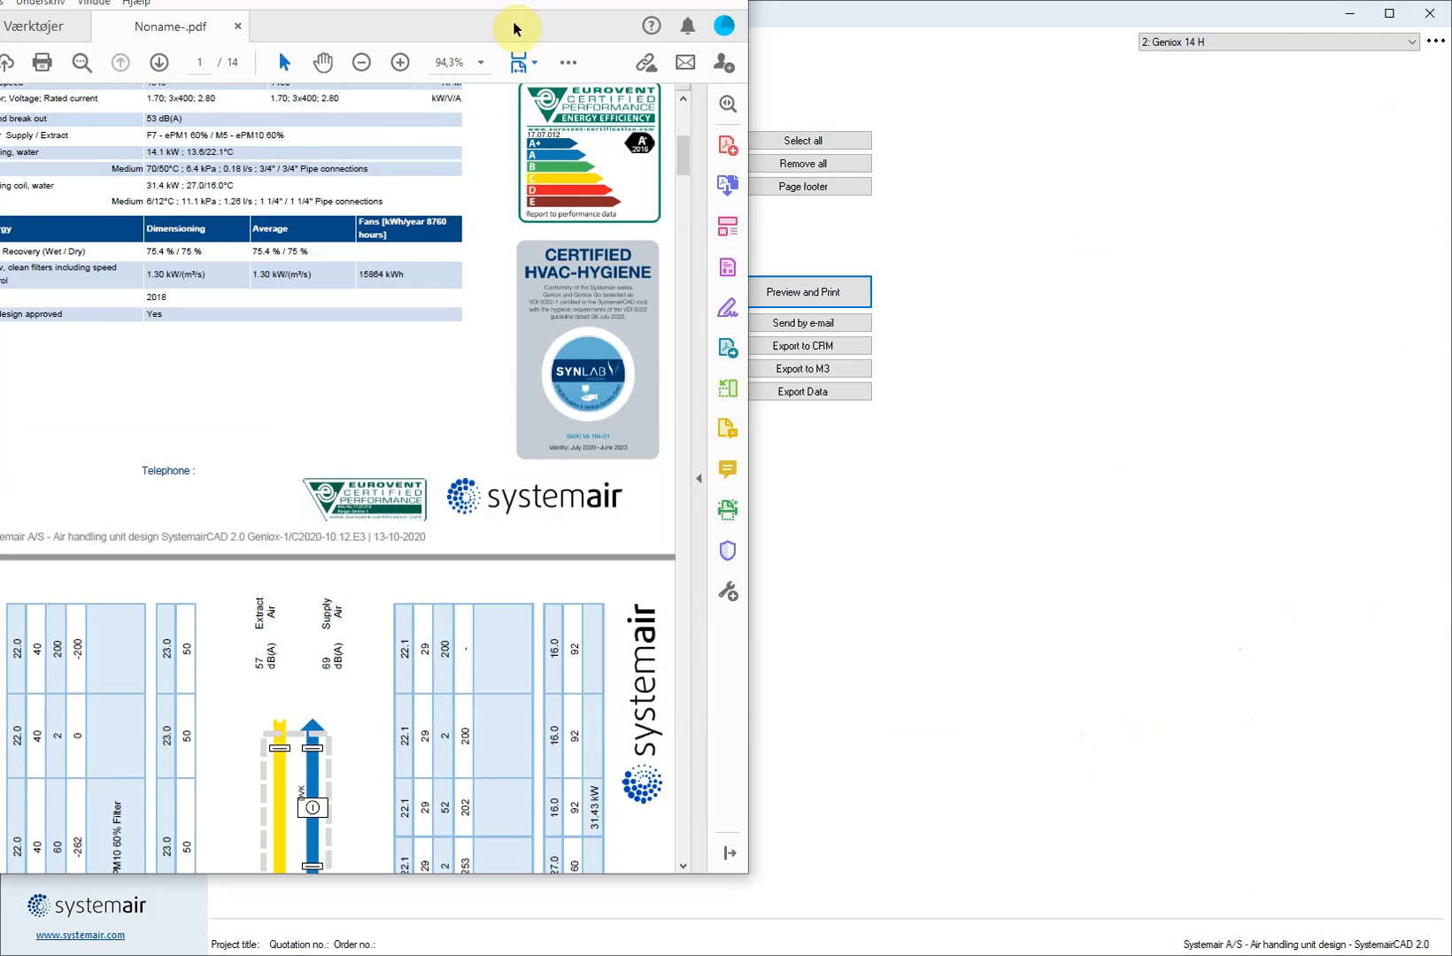
pyautogui.moveTo(502, 2); pyautogui.dragTo(834, 26)
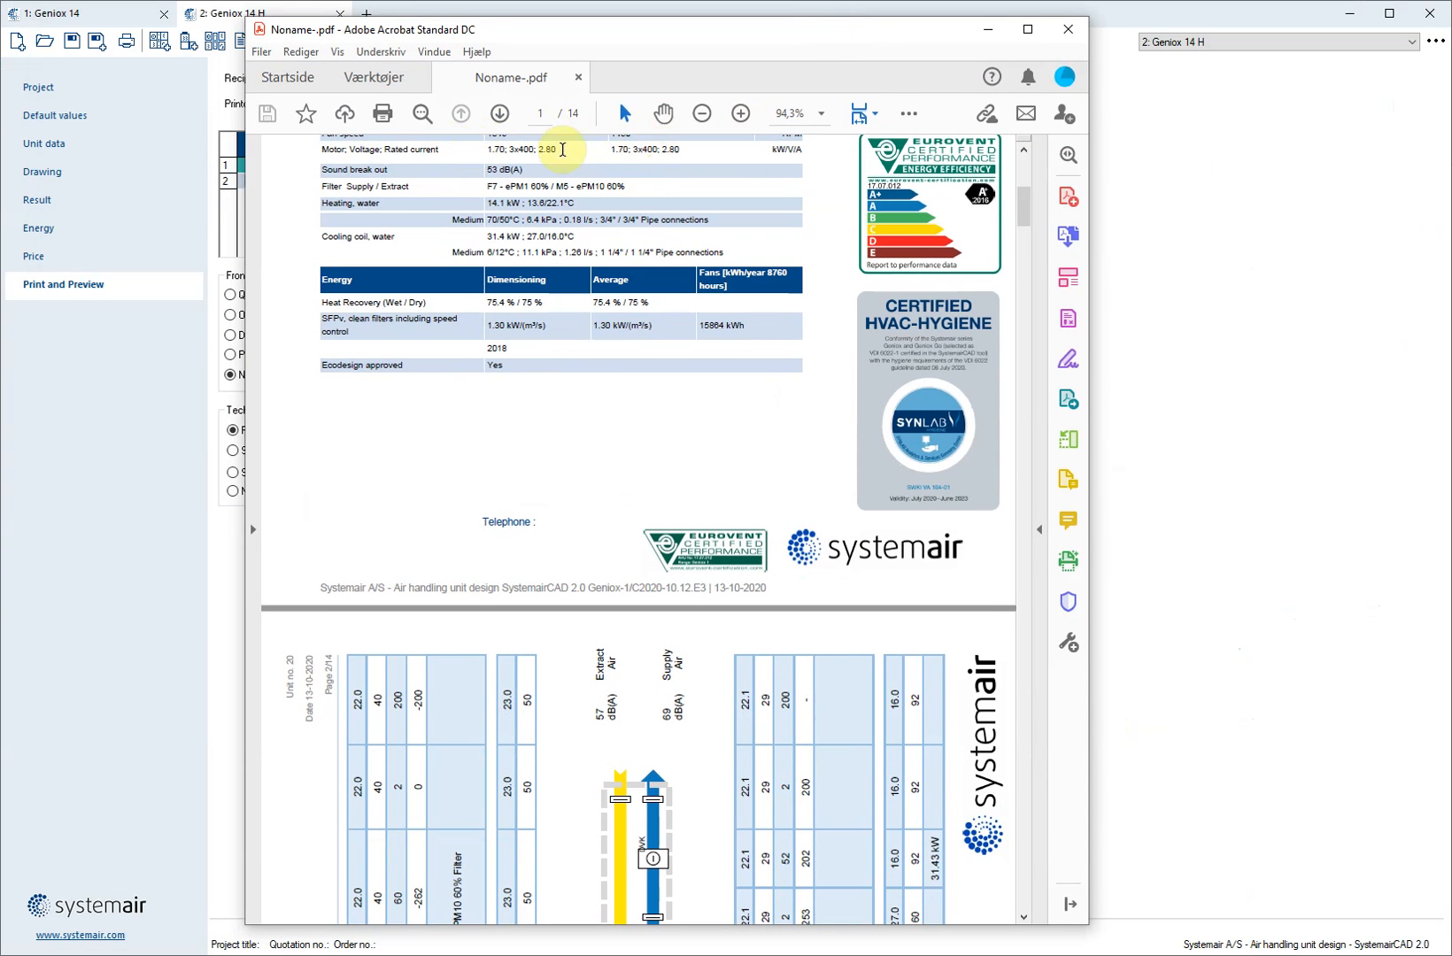
pyautogui.click(871, 114)
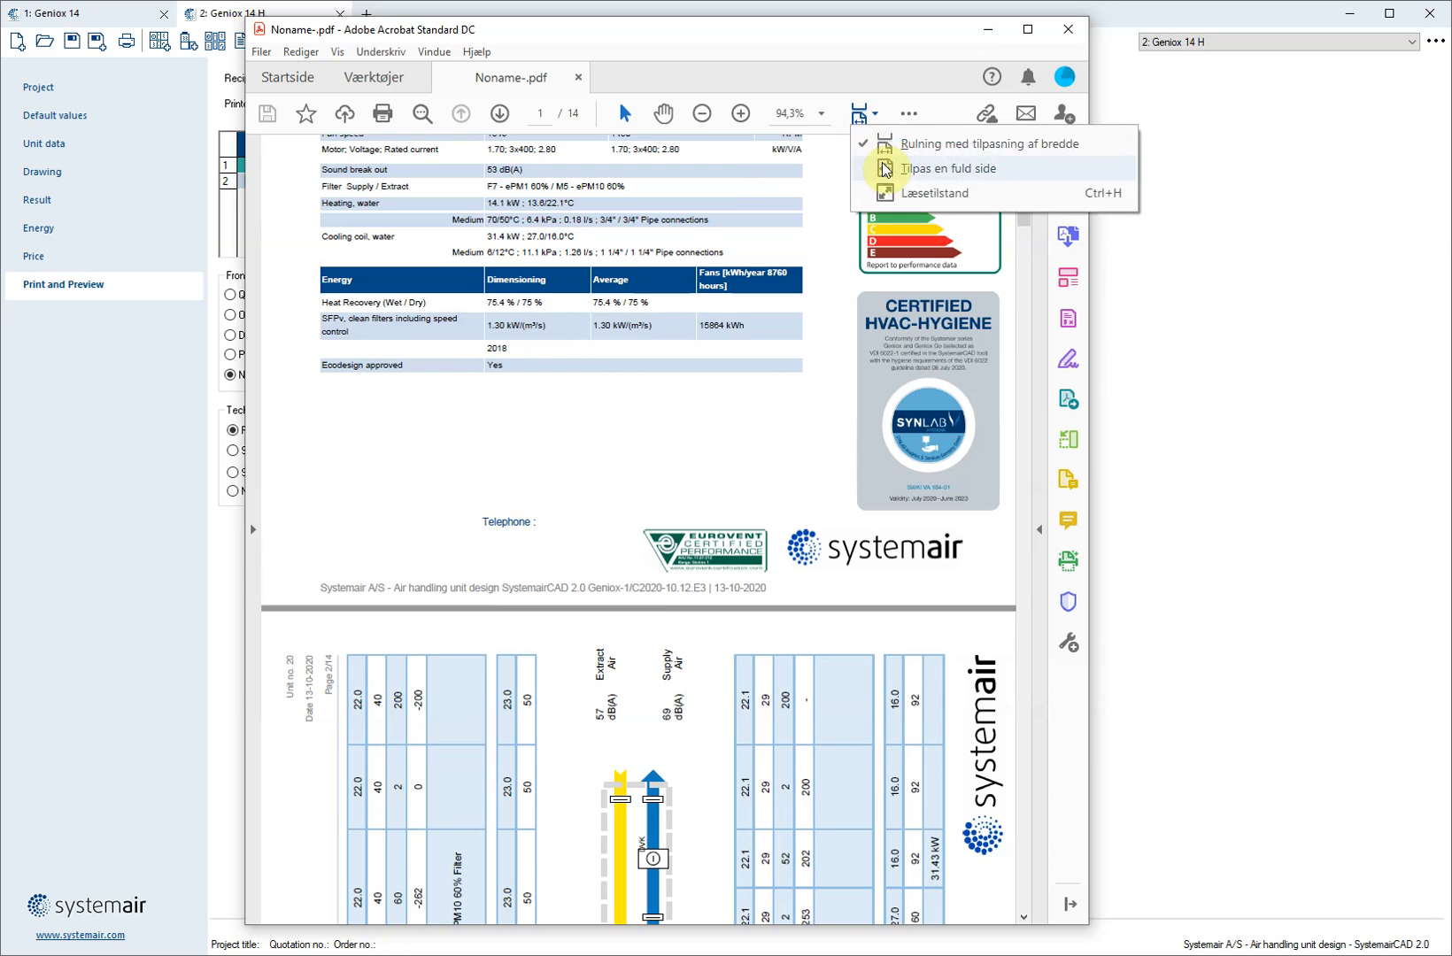
pyautogui.click(886, 169)
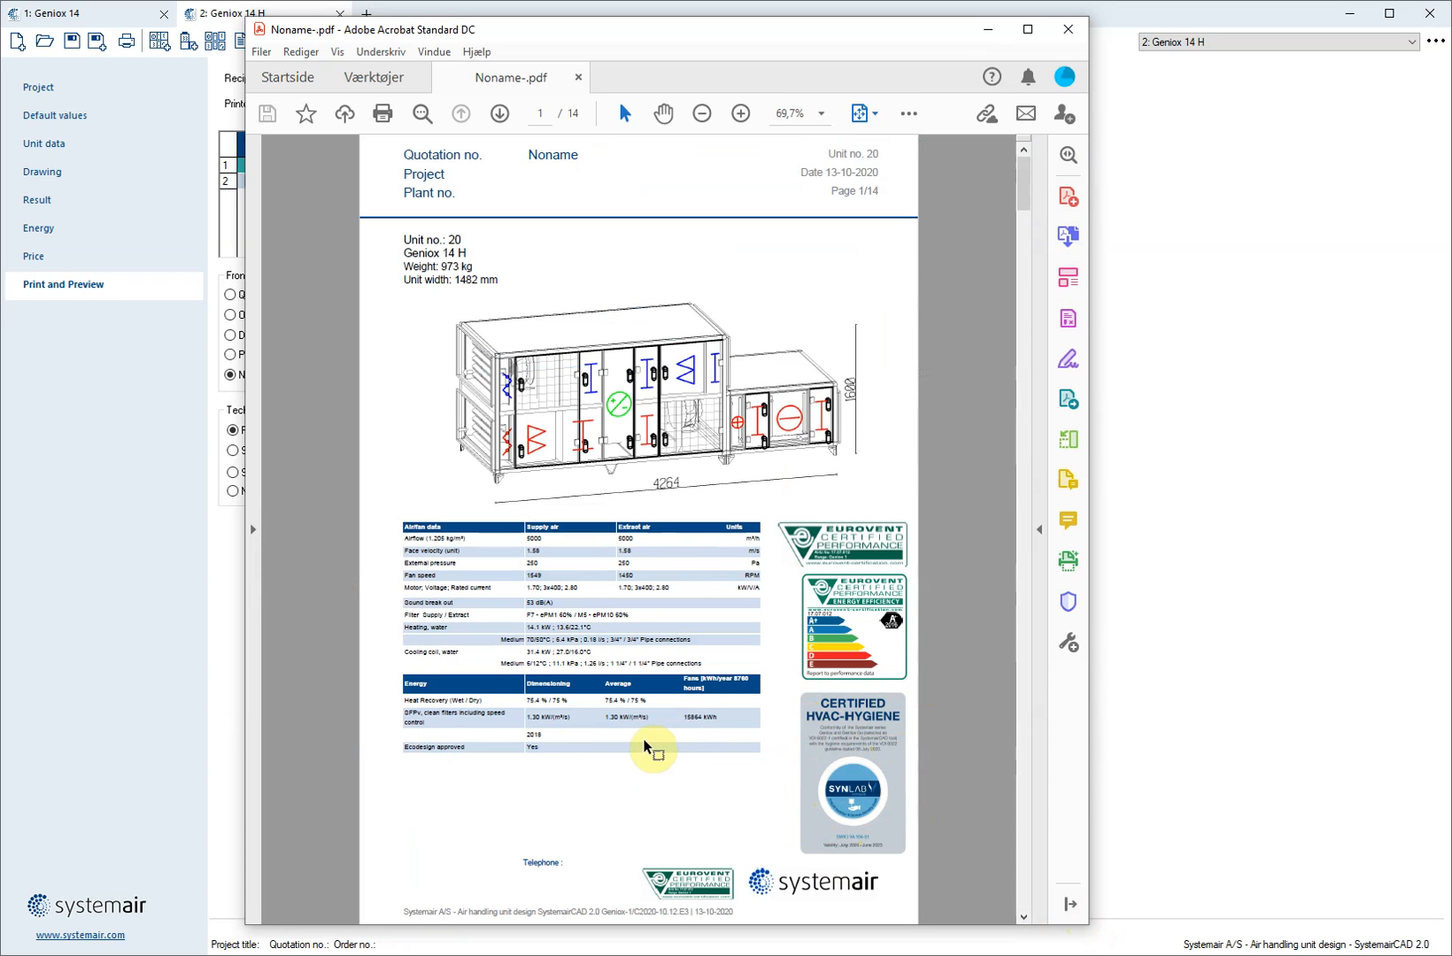
# Examine the VDI 6022-1 certification, material and casing data in the technical specification on page 7 of the printout
pyautogui.scroll(-3, 643, 746)
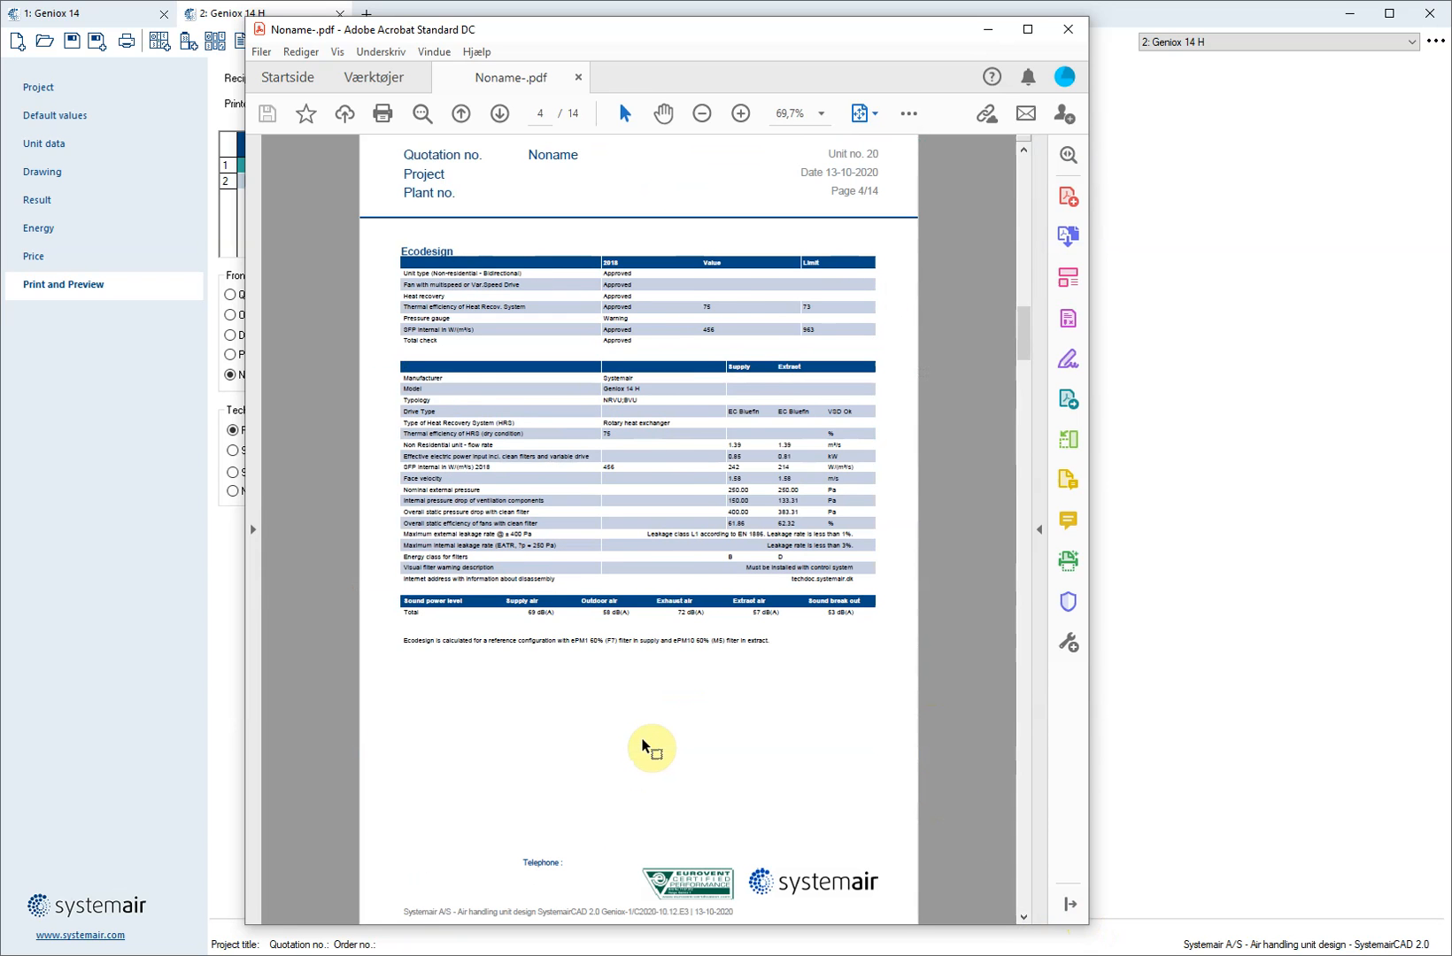
pyautogui.scroll(-3, 644, 744)
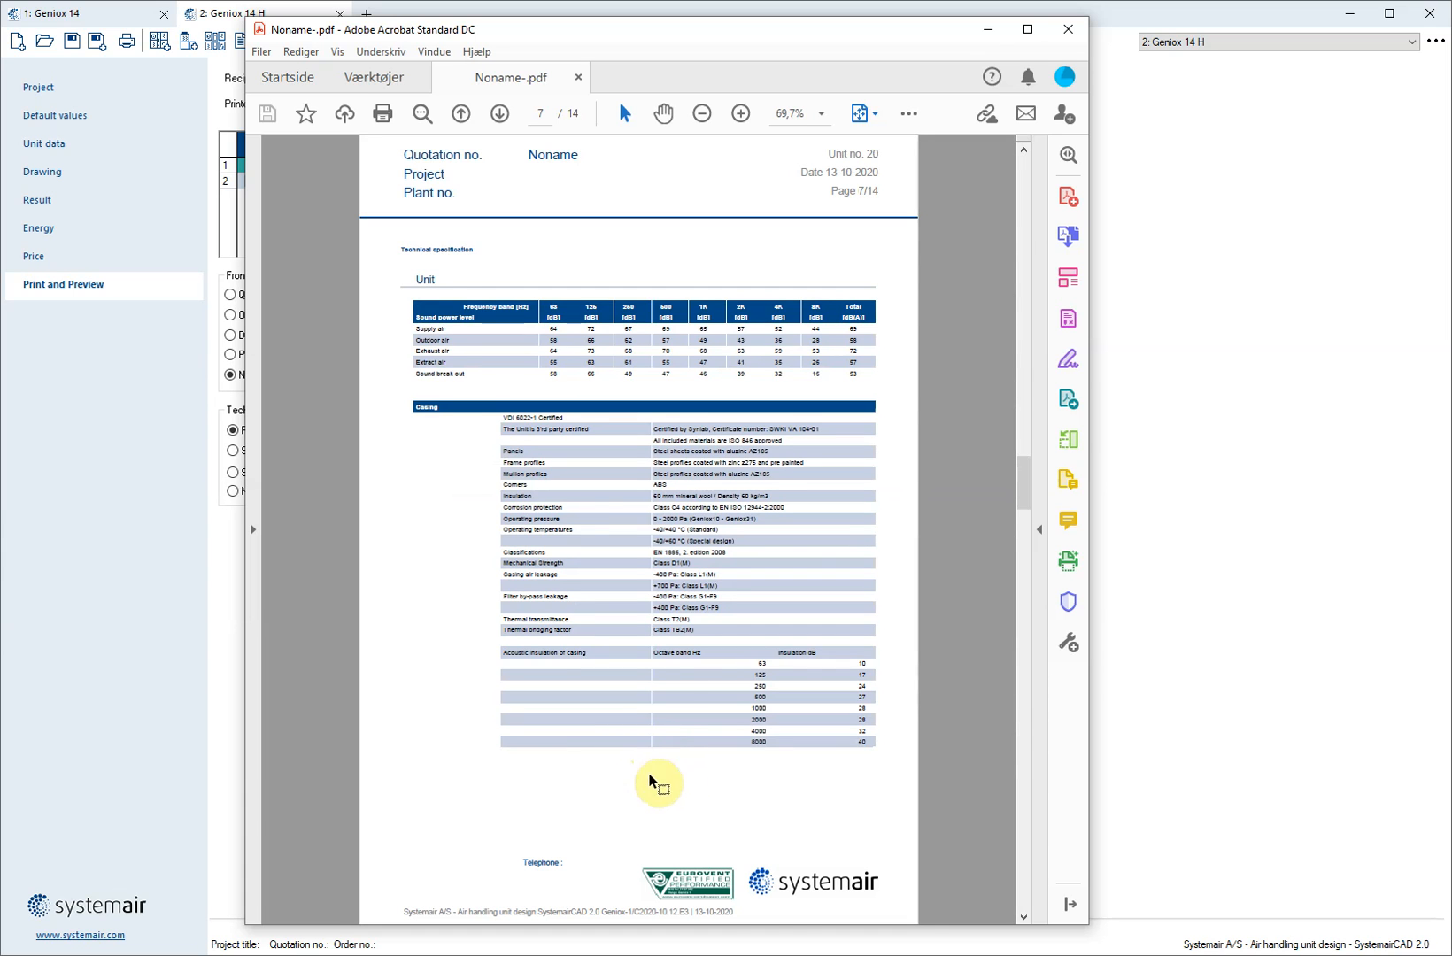
pyautogui.keyDown('ctrl'); pyautogui.scroll(3, 638, 498); pyautogui.keyUp('ctrl')
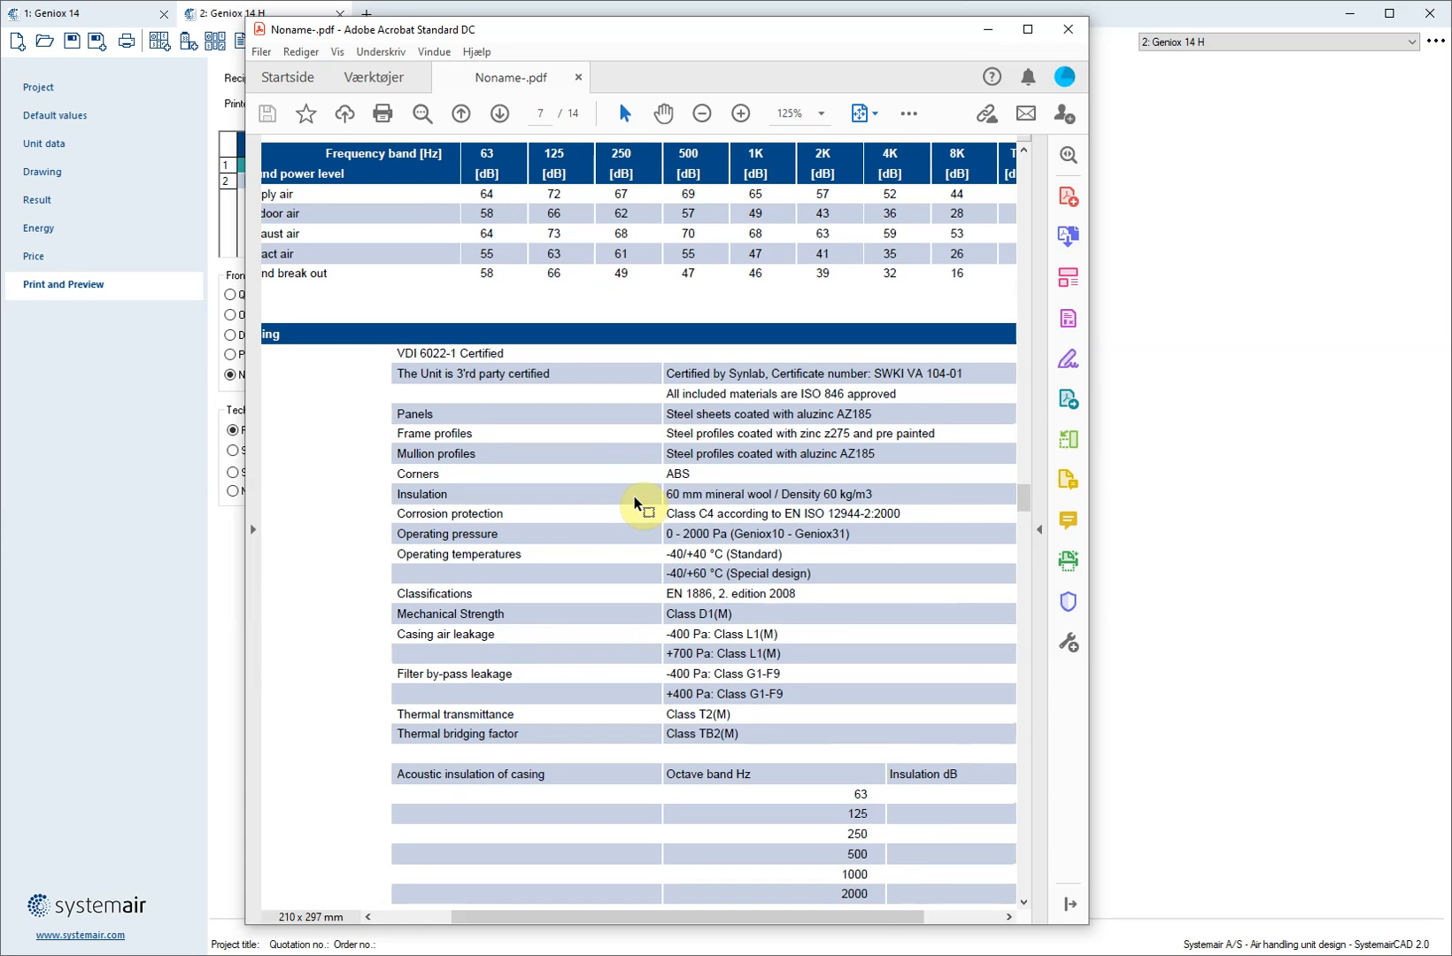
pyautogui.keyDown('ctrl'); pyautogui.scroll(1, 633, 502); pyautogui.keyUp('ctrl')
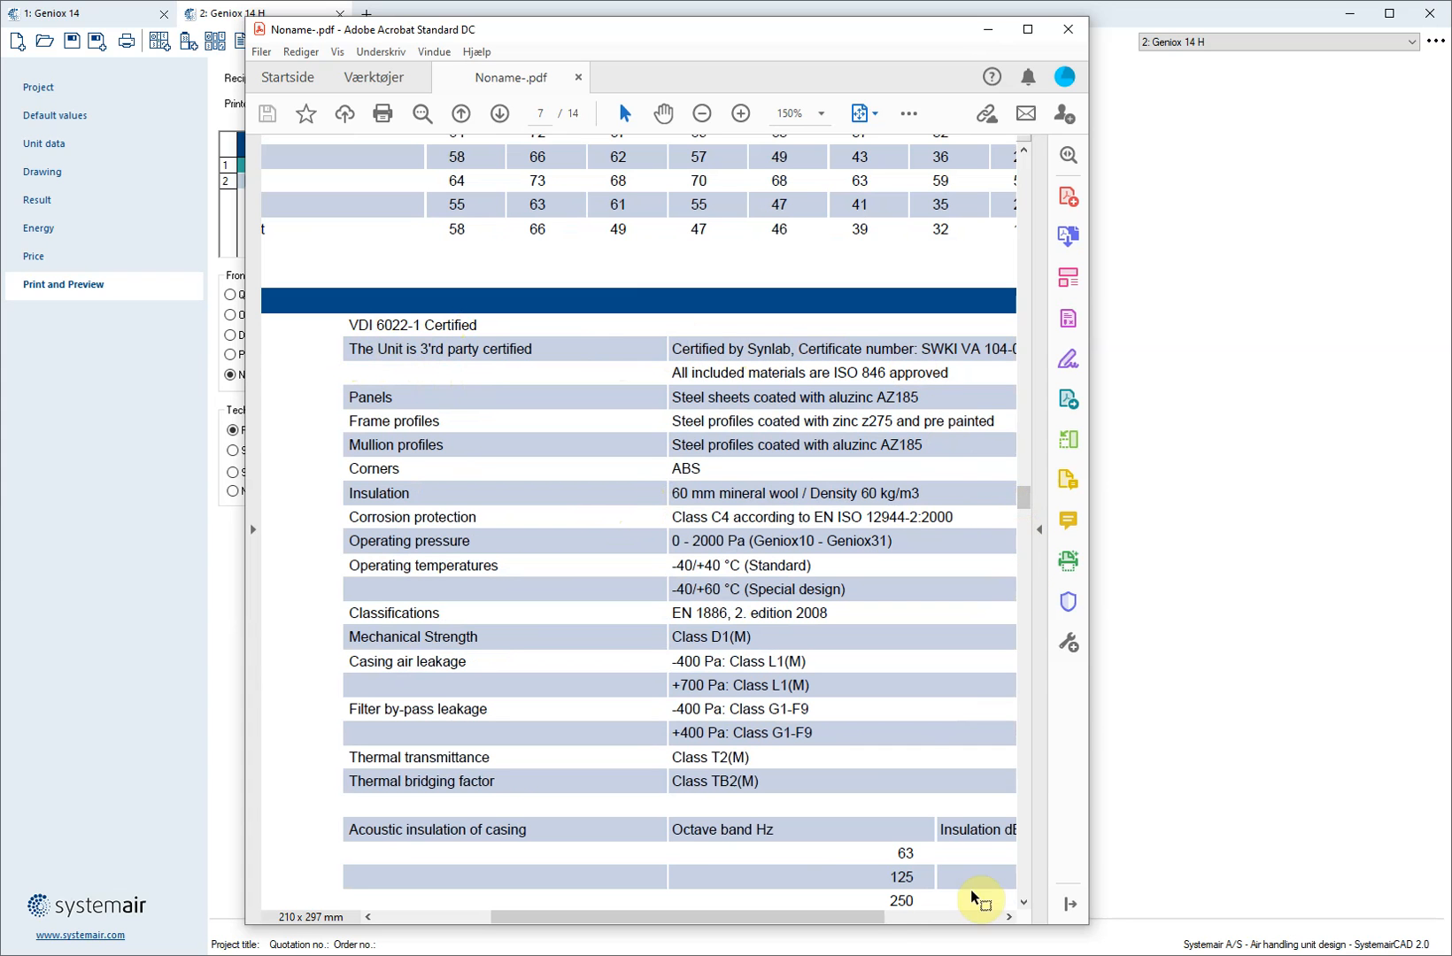
pyautogui.moveTo(836, 921); pyautogui.dragTo(872, 923)
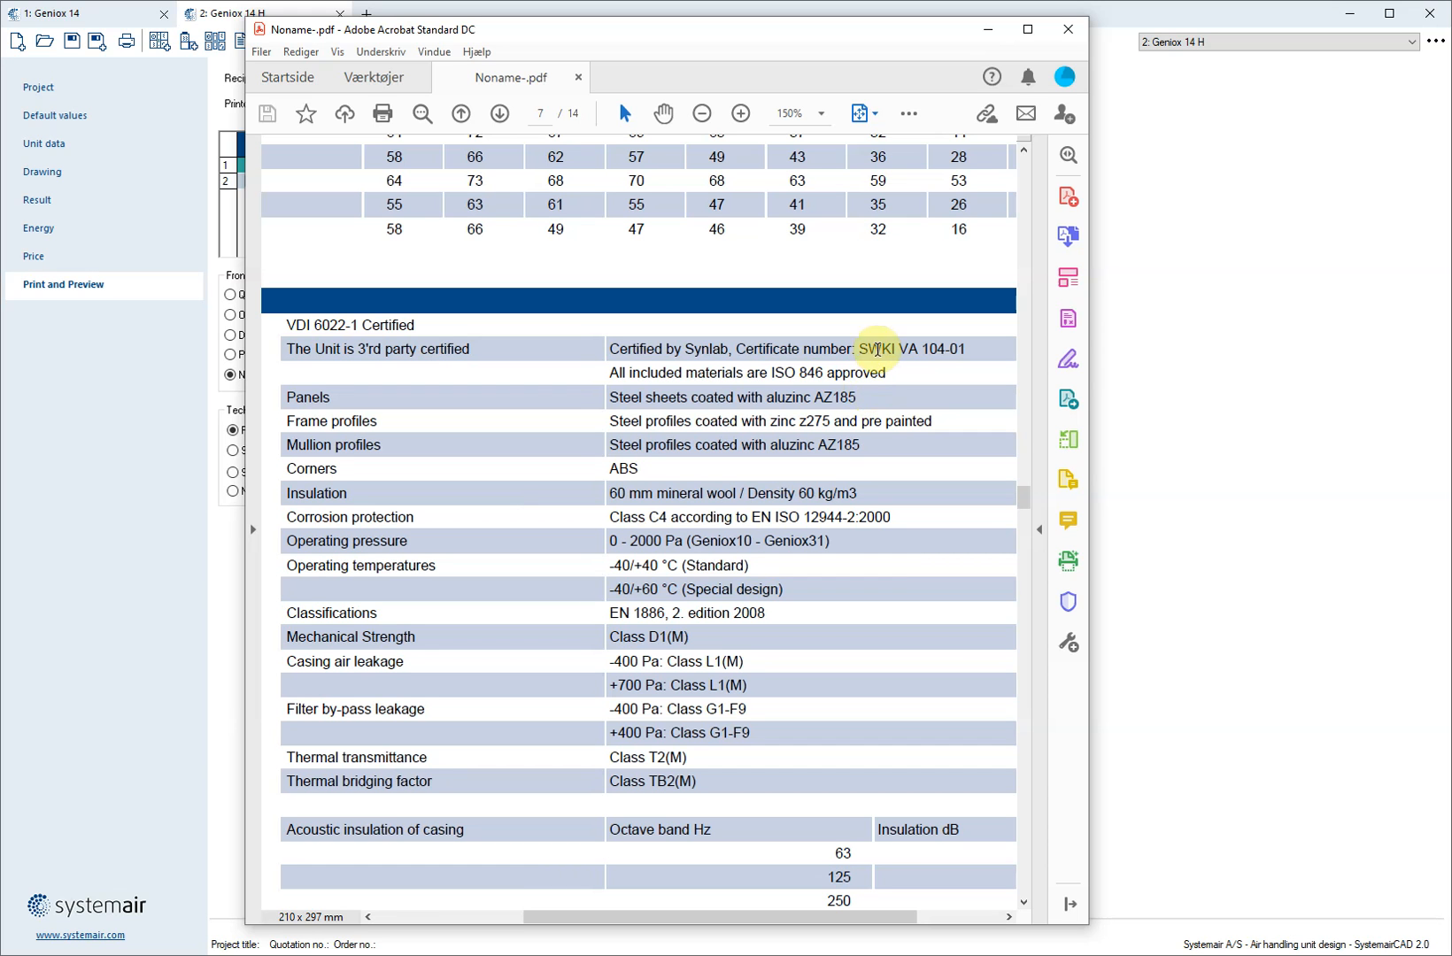
# Close the PDF printout and return to the Geniox 14 H unit's drawing in SystemairCAD
pyautogui.click(1069, 35)
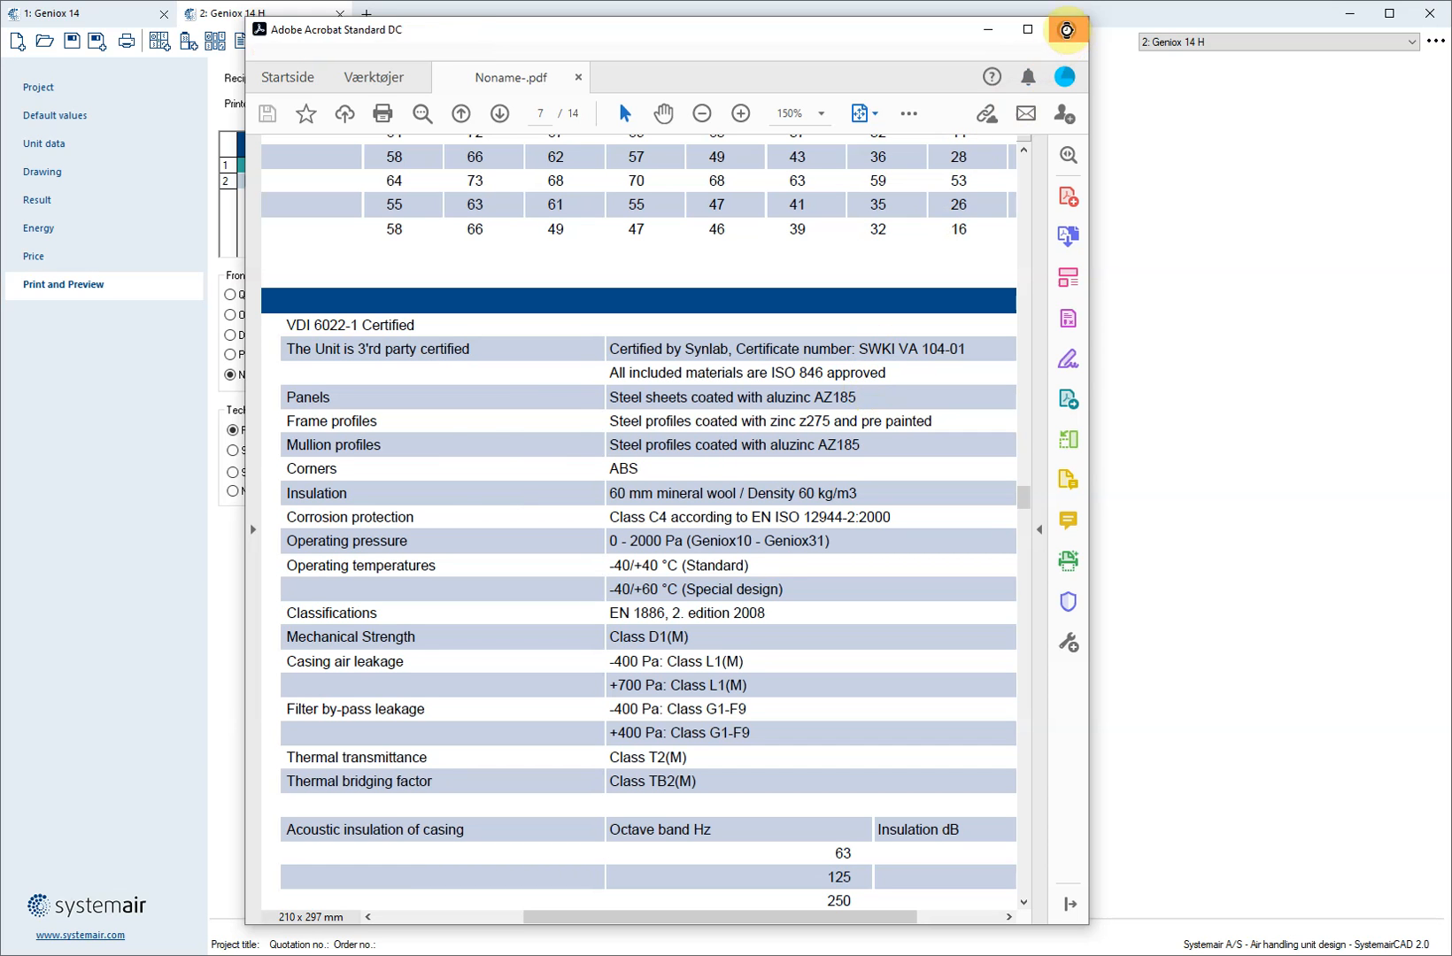
pyautogui.click(64, 177)
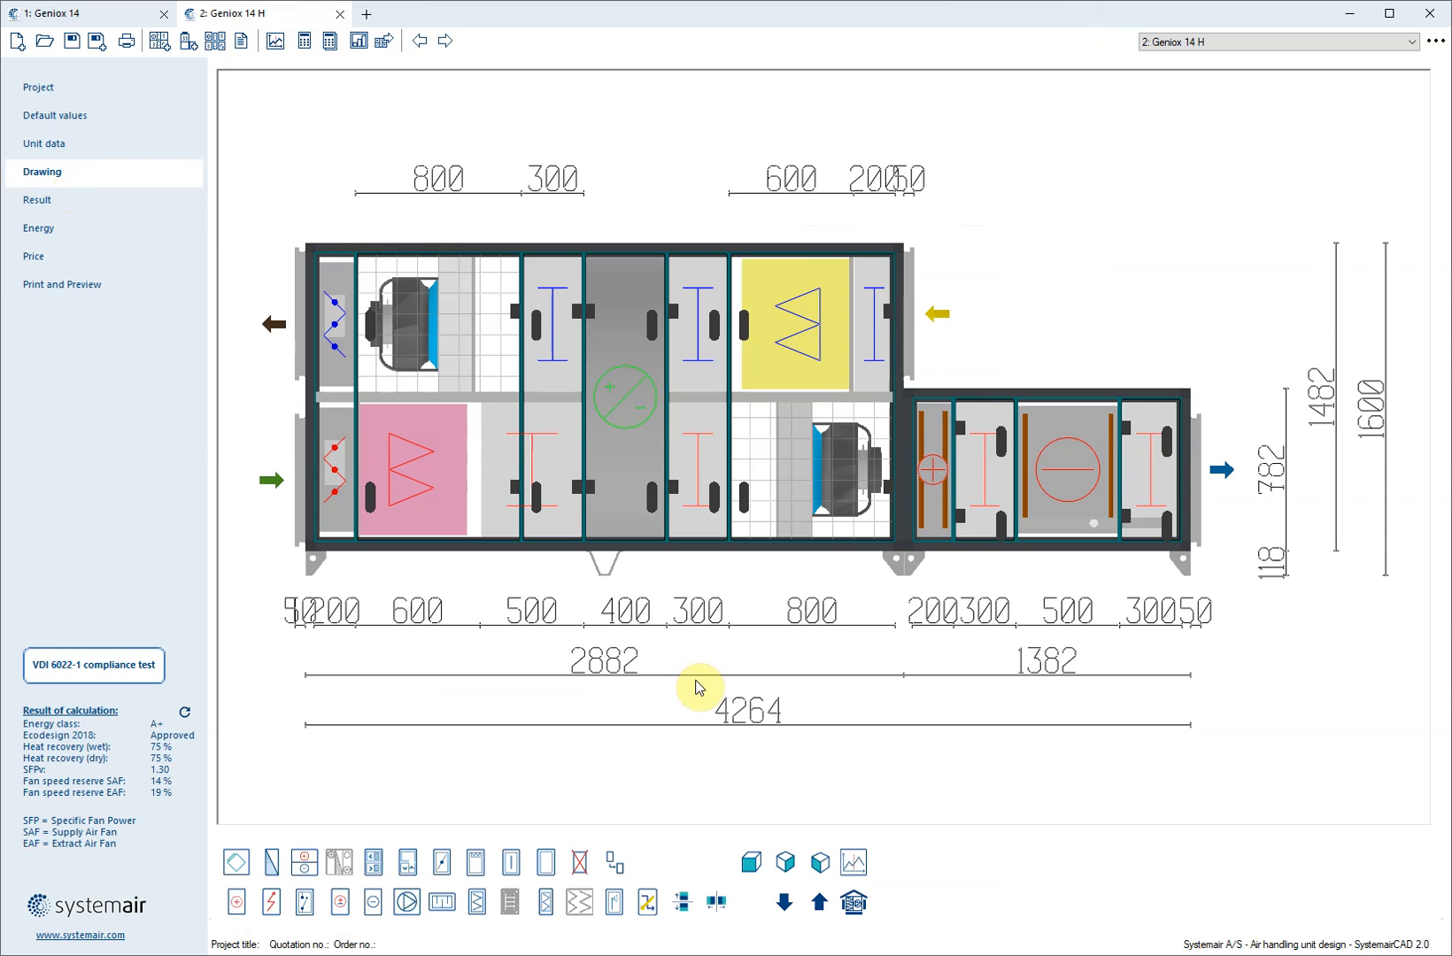